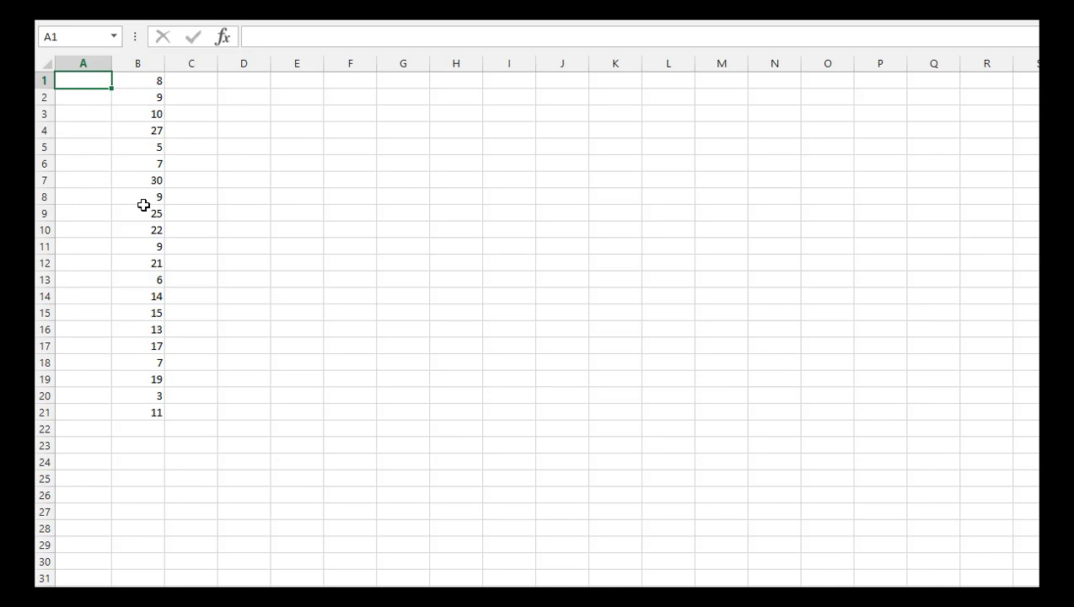
# Enter the labels Min and Q1 in cells A22 and A23, directly below the data rows
pyautogui.click(72, 96)
pyautogui.click(71, 76)
pyautogui.click(70, 431)
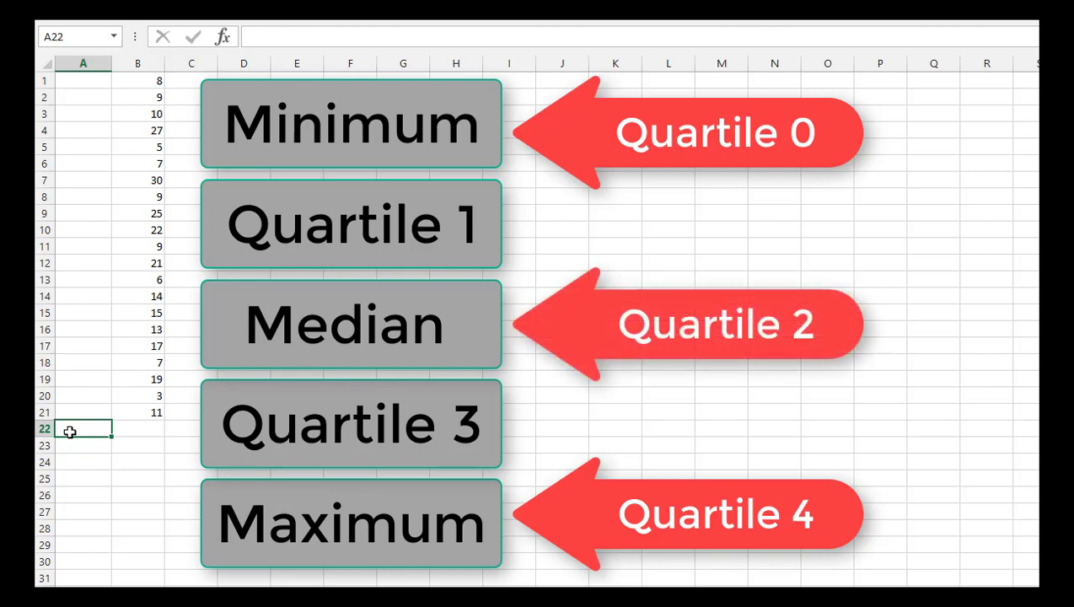
pyautogui.write('Min')
pyautogui.press('Return')
pyautogui.write('Q1')
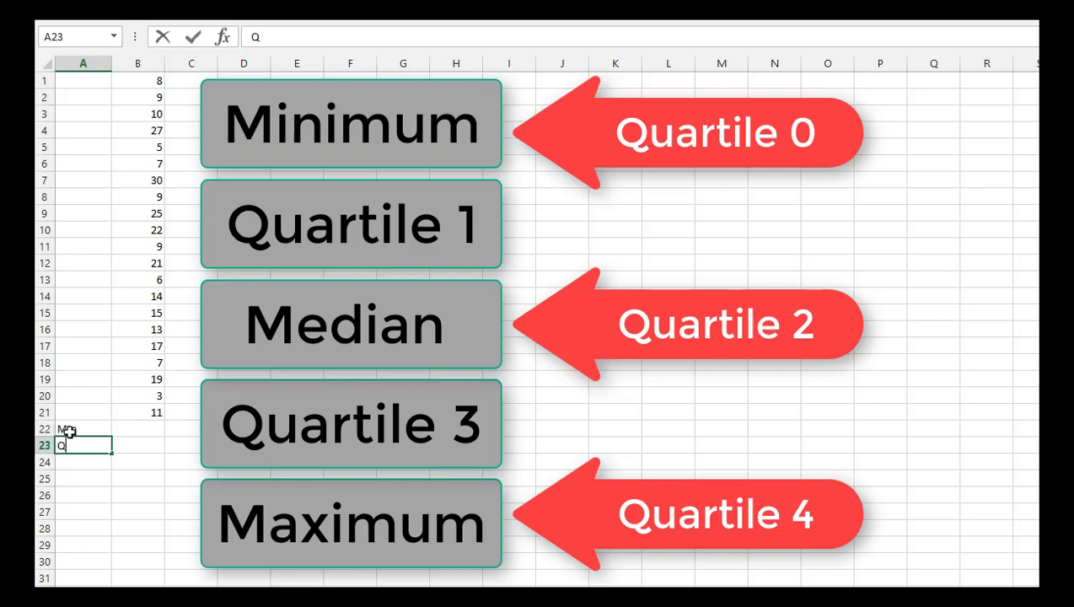
pyautogui.press('Return')
# Enter the labels Median, Q3 and Max in cells A24 to A26
pyautogui.write('Med')
pyautogui.press('BackSpace')
pyautogui.press('BackSpace')
pyautogui.write('in')
pyautogui.press('BackSpace')
pyautogui.press('BackSpace')
pyautogui.write('edian')
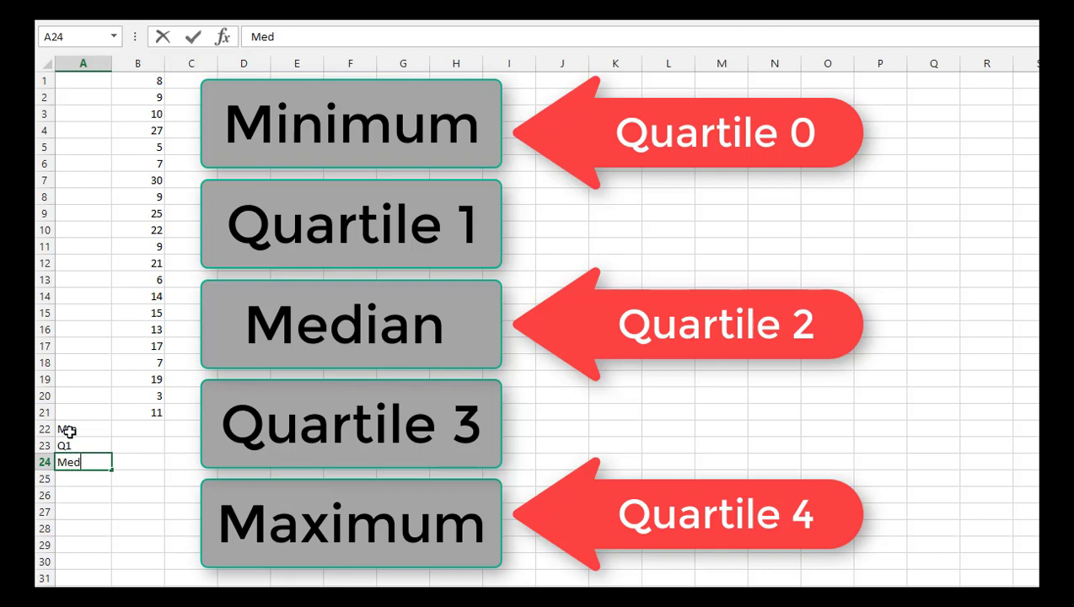
pyautogui.press('Return')
pyautogui.write('Q3')
pyautogui.press('Return')
pyautogui.write('Max')
pyautogui.press('Tab')
# Relabel the Min, Median and Max cells in column A as Q0, Q2 and Q4
pyautogui.press('Up')
pyautogui.press('Up')
pyautogui.press('Up')
pyautogui.press('Up')
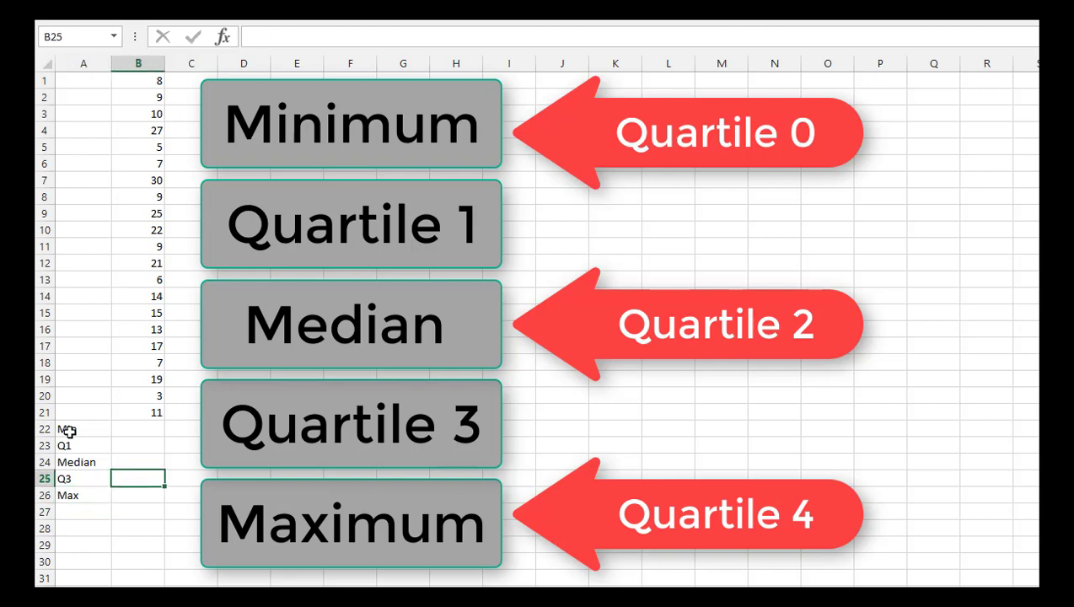
pyautogui.press('Left')
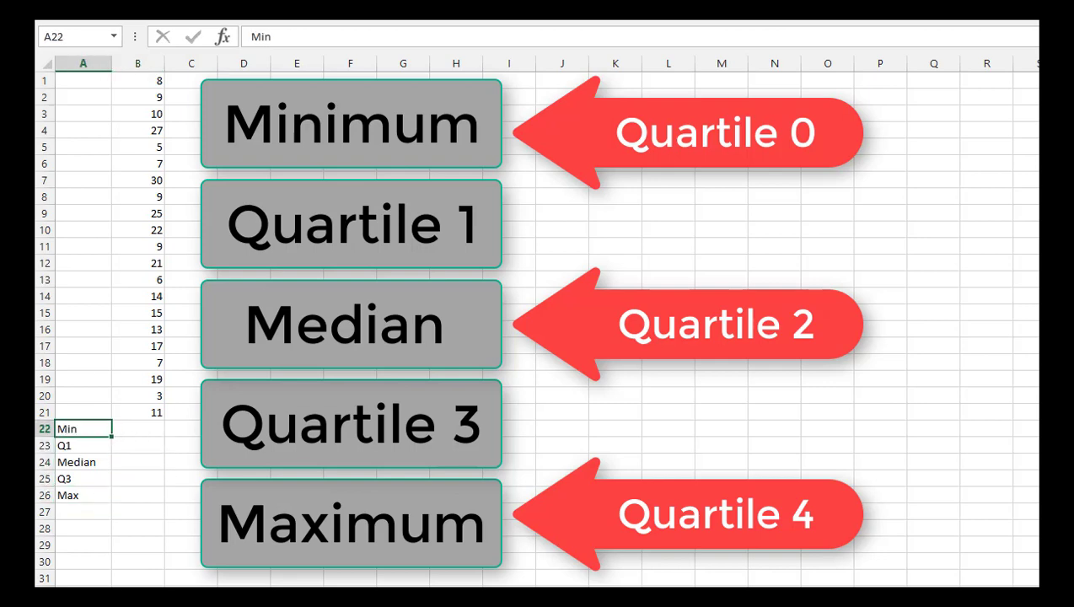
pyautogui.write('Q0')
pyautogui.press('Return')
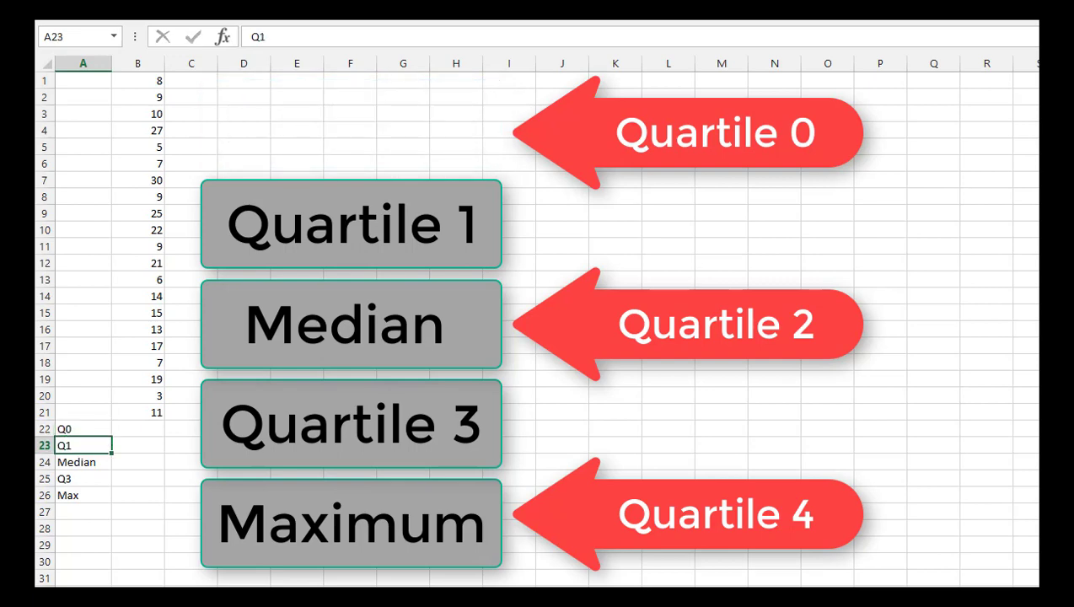
pyautogui.press('Return')
pyautogui.write('Q2')
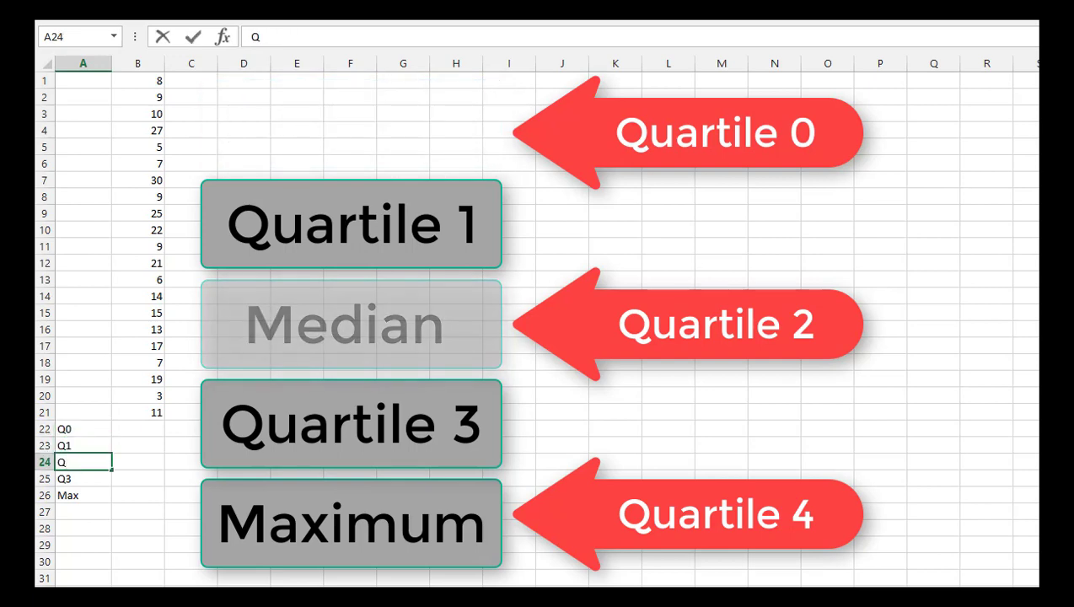
pyautogui.press('Return')
pyautogui.press('Return')
pyautogui.write('Q4')
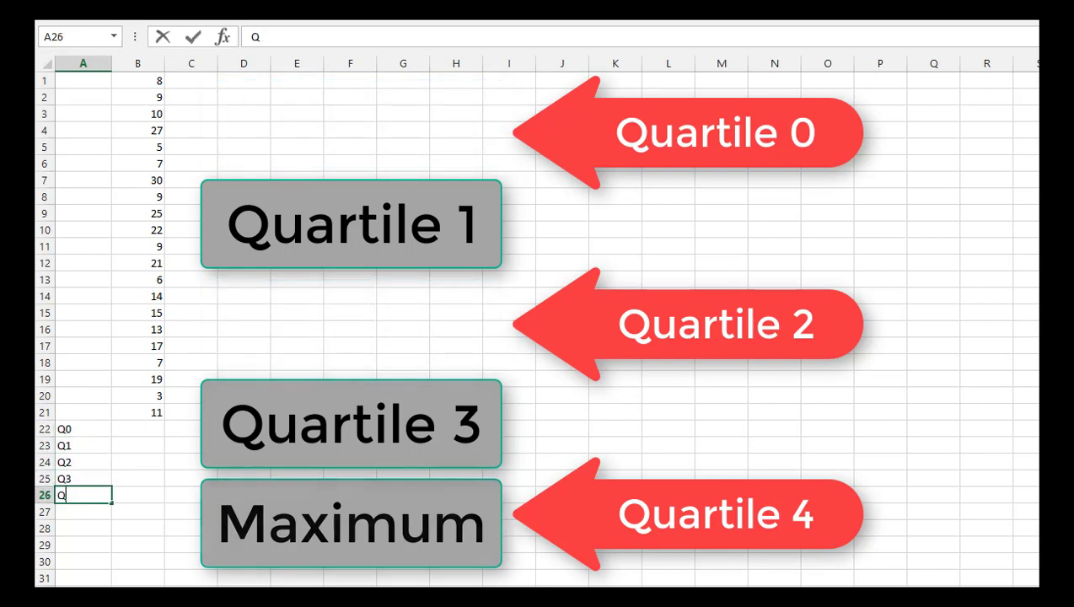
pyautogui.press('Return')
pyautogui.click(83, 478)
pyautogui.press('Up')
pyautogui.press('Up')
pyautogui.press('Up')
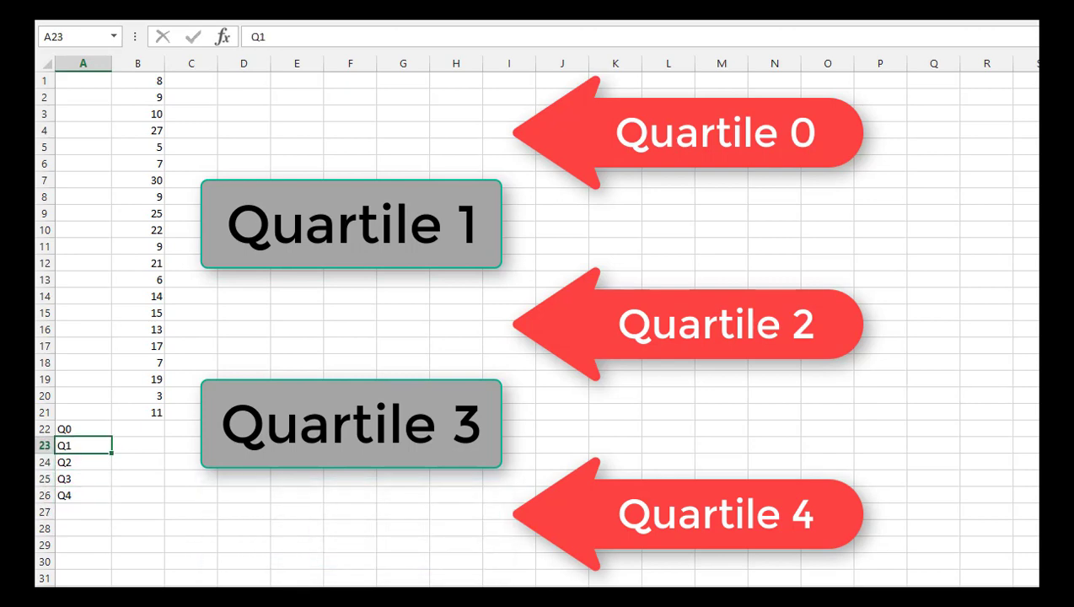
pyautogui.press('Right')
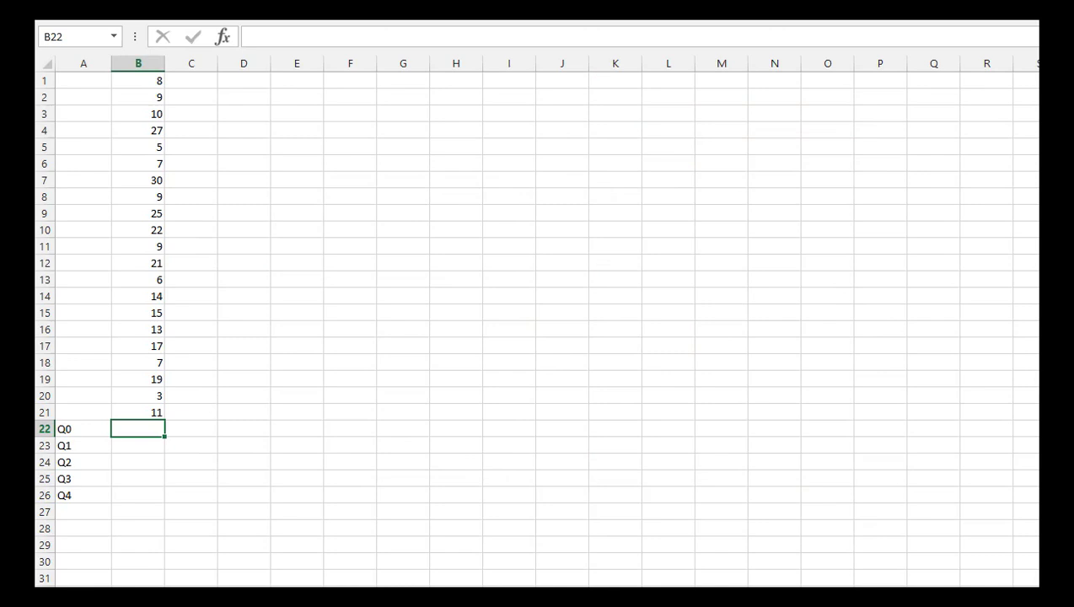
pyautogui.press('Down')
pyautogui.press('Up')
pyautogui.press('Up')
pyautogui.press('Down')
pyautogui.hotkey('shift', 'Down')
pyautogui.hotkey('shift', 'Down')
pyautogui.hotkey('shift', 'Down')
pyautogui.hotkey('shift', 'Down')
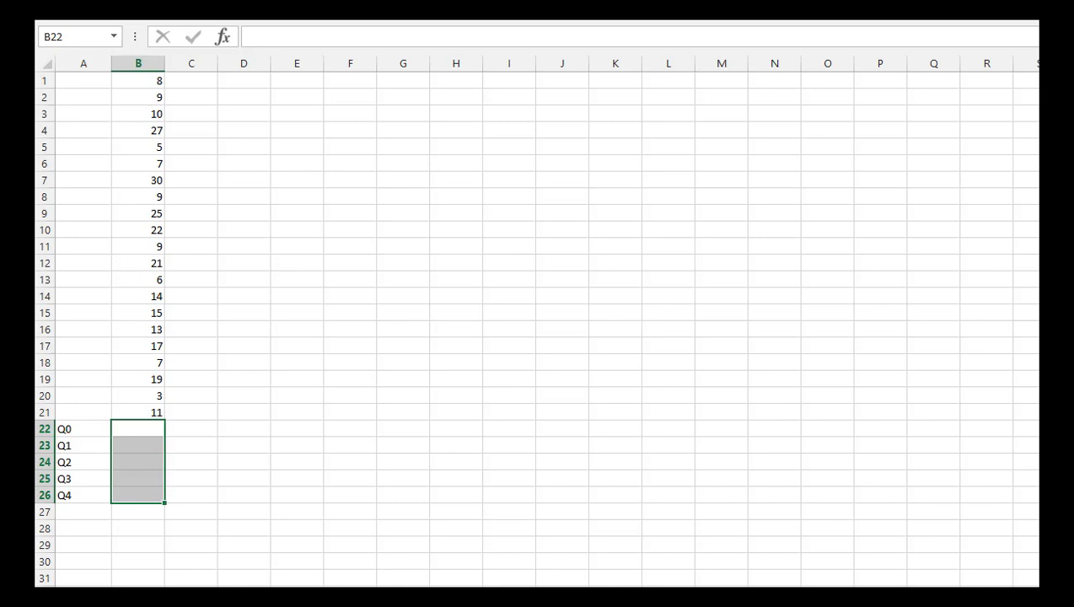
pyautogui.press('Left')
pyautogui.press('Down')
pyautogui.press('Down')
pyautogui.press('Down')
pyautogui.press('Down')
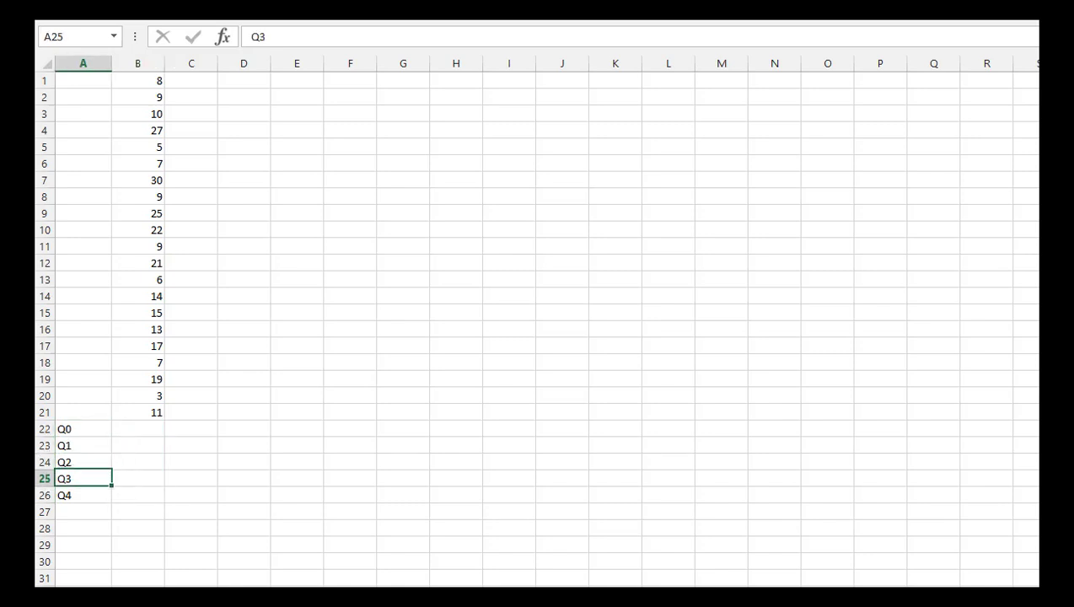
pyautogui.press('Up')
pyautogui.press('Up')
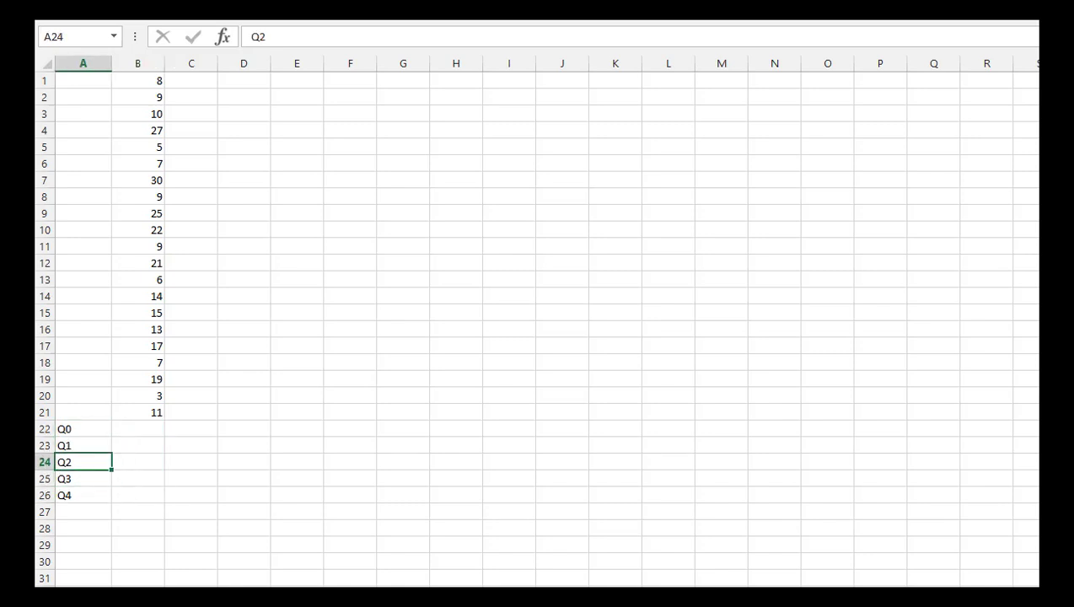
pyautogui.press('Up')
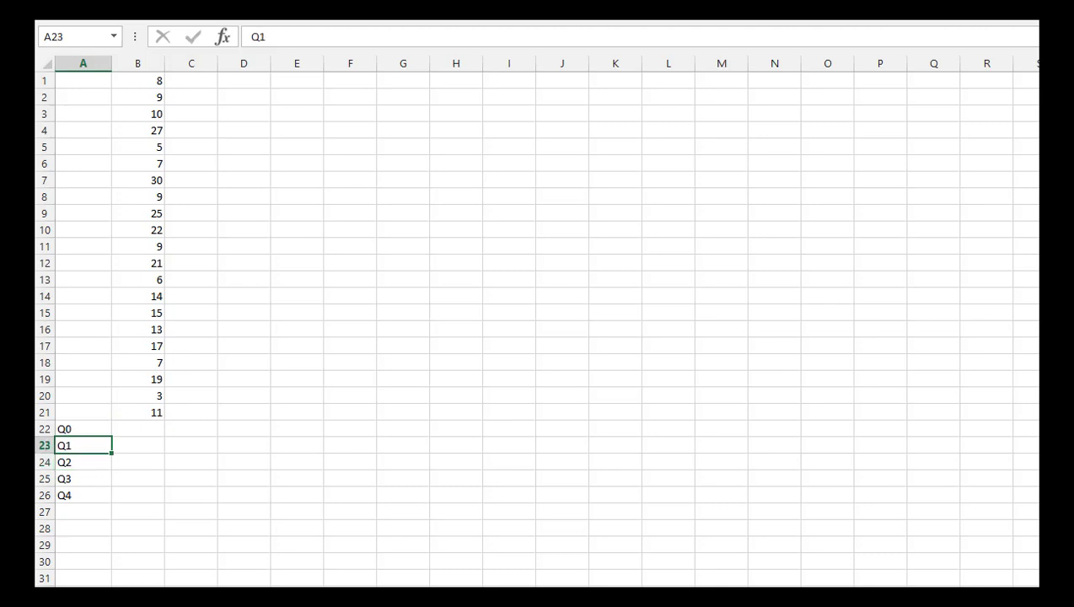
pyautogui.press('Down')
pyautogui.press('Down')
pyautogui.press('Up')
pyautogui.press('Up')
pyautogui.press('Up')
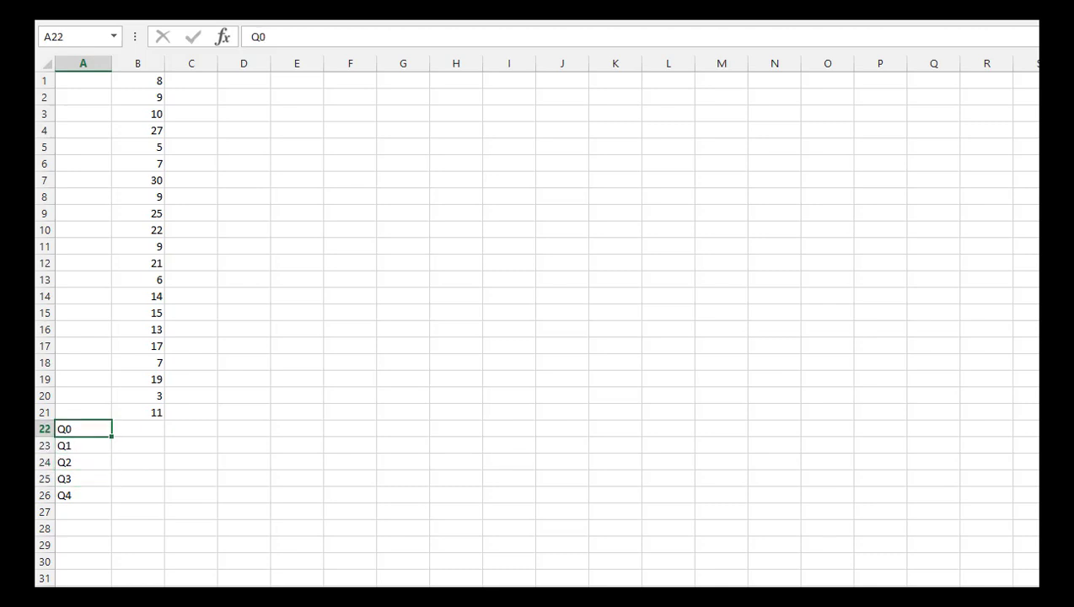
pyautogui.press('Right')
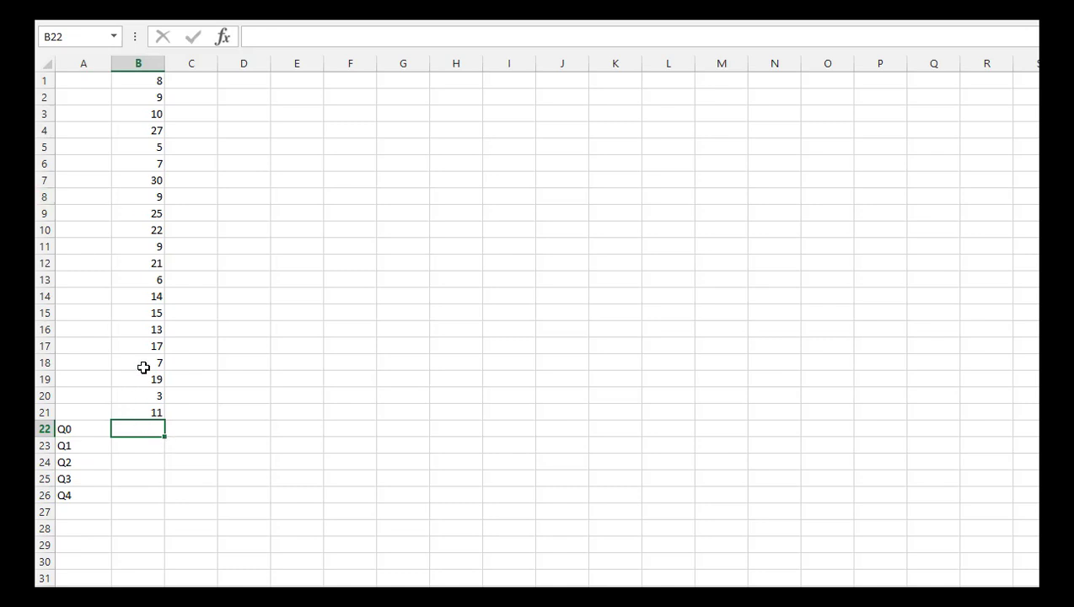
# Begin a QUARTILE formula in cell B22 with its array starting at B1
pyautogui.click(257, 33)
pyautogui.click(147, 447)
pyautogui.click(142, 433)
pyautogui.write('=quar')
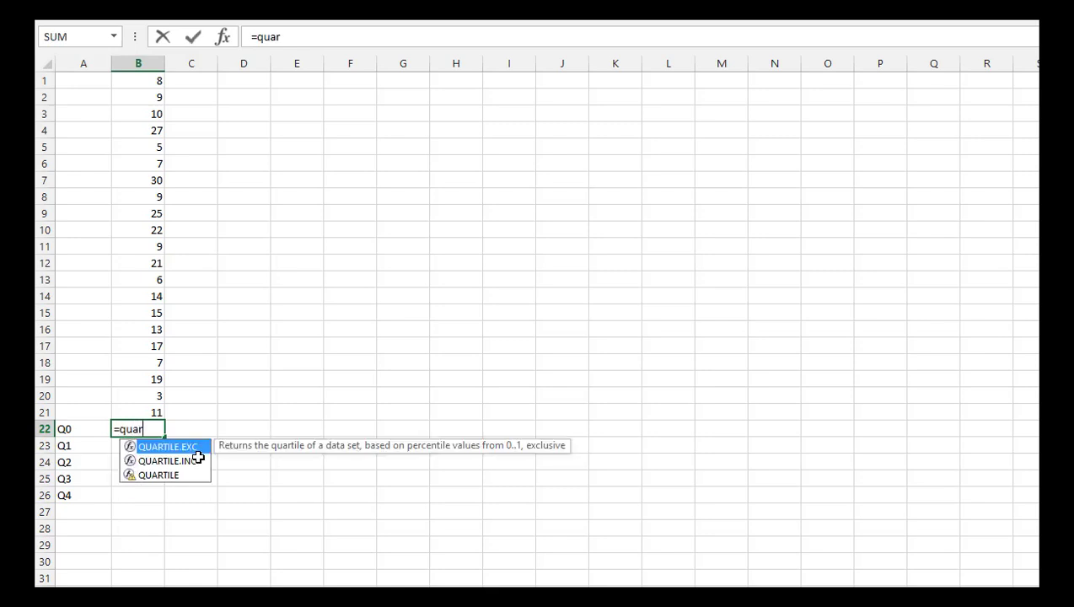
pyautogui.write('tile(')
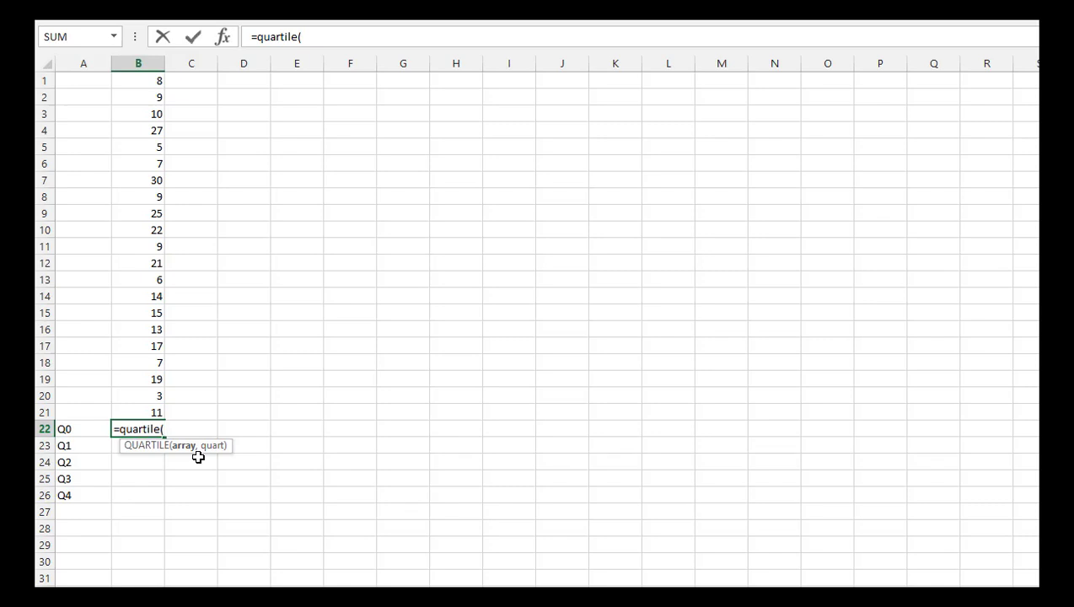
pyautogui.press('Up')
pyautogui.press('Up')
pyautogui.press('Up')
pyautogui.press('Up')
pyautogui.press('Up')
pyautogui.press('Up')
pyautogui.press('Up')
pyautogui.press('Up')
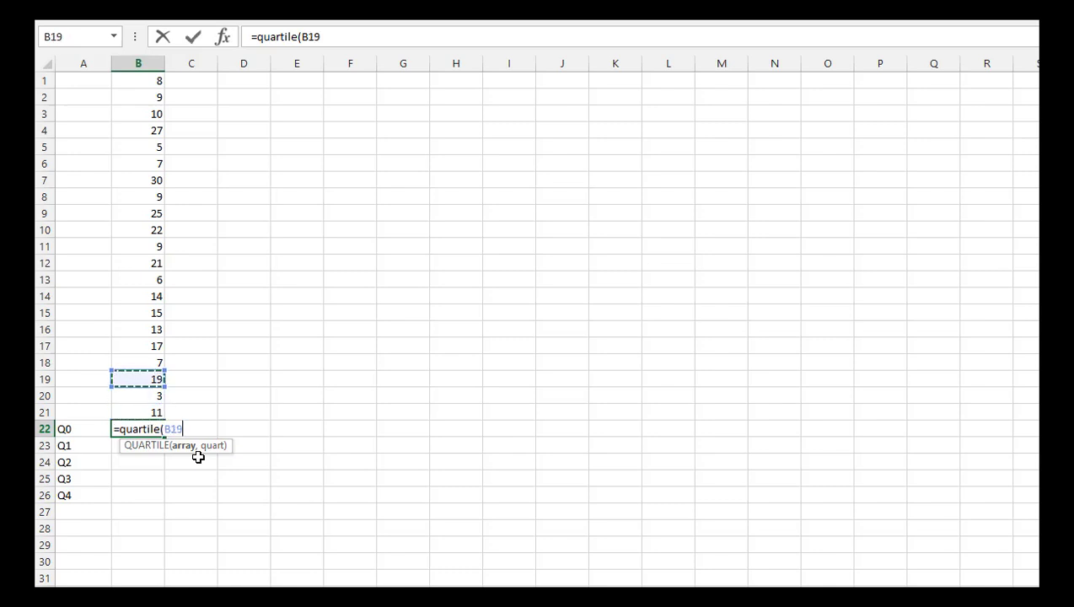
pyautogui.press('Up')
pyautogui.press('Up')
pyautogui.press('Up')
pyautogui.press('Up')
pyautogui.press('Up')
pyautogui.press('Up')
pyautogui.press('Up')
pyautogui.press('Up')
pyautogui.press('Up')
pyautogui.press('Up')
pyautogui.press('Up')
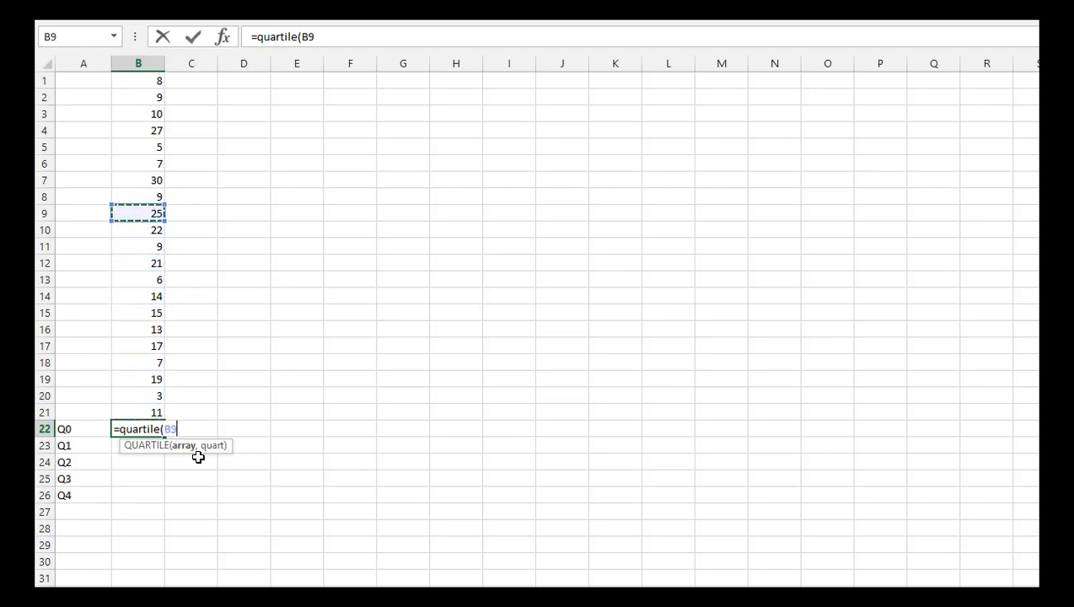
pyautogui.press('Up')
pyautogui.press('Up')
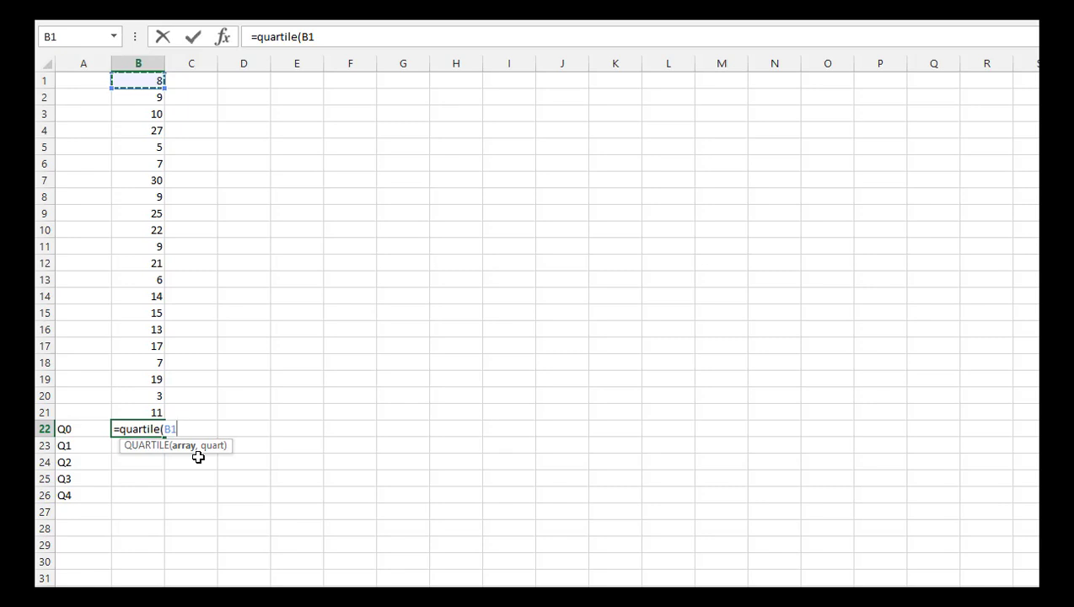
# Extend the array of the QUARTILE formula to cover the whole data range B1:B21
pyautogui.hotkey('shift', 'Down')
pyautogui.hotkey('shift', 'Down')
pyautogui.hotkey('shift', 'Down')
pyautogui.hotkey('shift', 'Down')
pyautogui.hotkey('shift', 'Down')
pyautogui.hotkey('shift', 'Down')
pyautogui.hotkey('shift', 'Down')
pyautogui.hotkey('shift', 'Down')
pyautogui.hotkey('shift', 'Down')
pyautogui.hotkey('shift', 'Down')
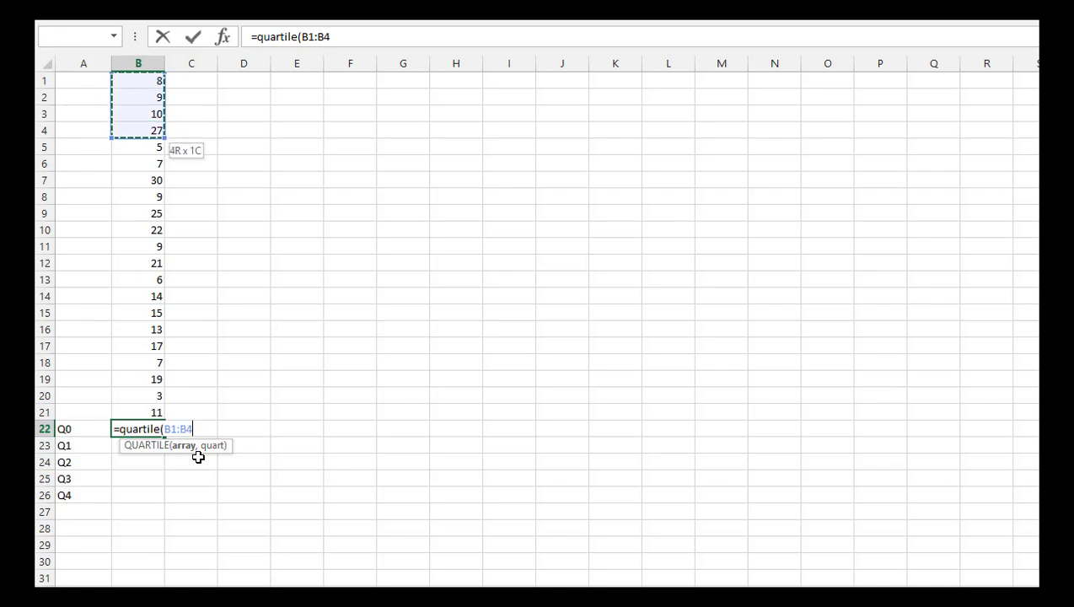
pyautogui.hotkey('shift', 'Down')
pyautogui.hotkey('shift', 'Down')
pyautogui.hotkey('shift', 'Down')
pyautogui.hotkey('shift', 'Down')
pyautogui.hotkey('shift', 'Down')
pyautogui.hotkey('shift', 'Down')
pyautogui.hotkey('shift', 'Down')
pyautogui.hotkey('shift', 'Down')
pyautogui.hotkey('shift', 'Down')
pyautogui.hotkey('shift', 'Down')
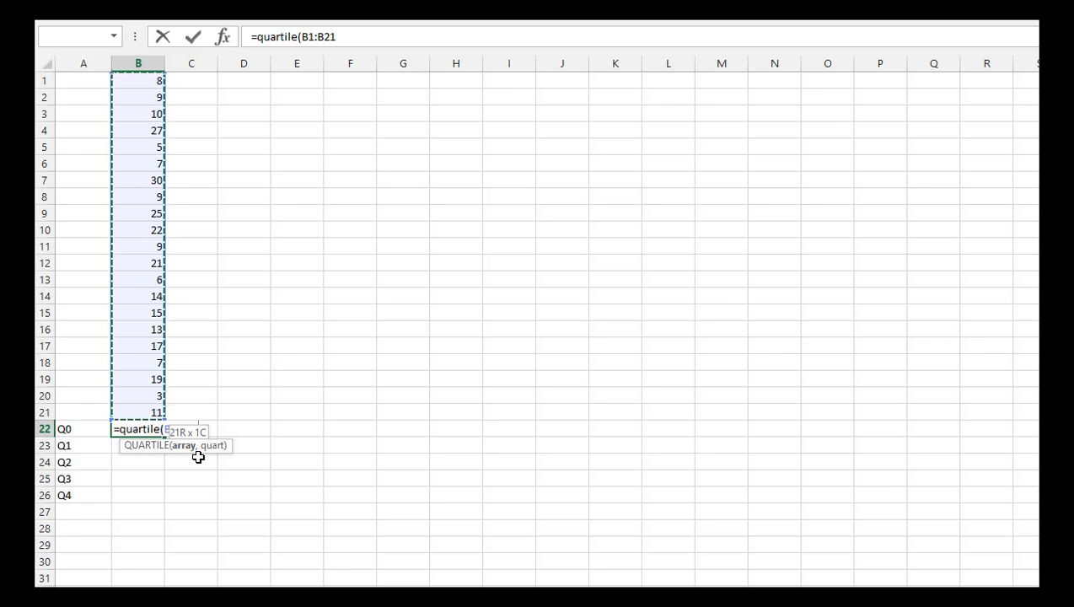
# Set the formula's quart argument to 0 and commit =quartile(B1:B21, 0) in B22
pyautogui.write(',')
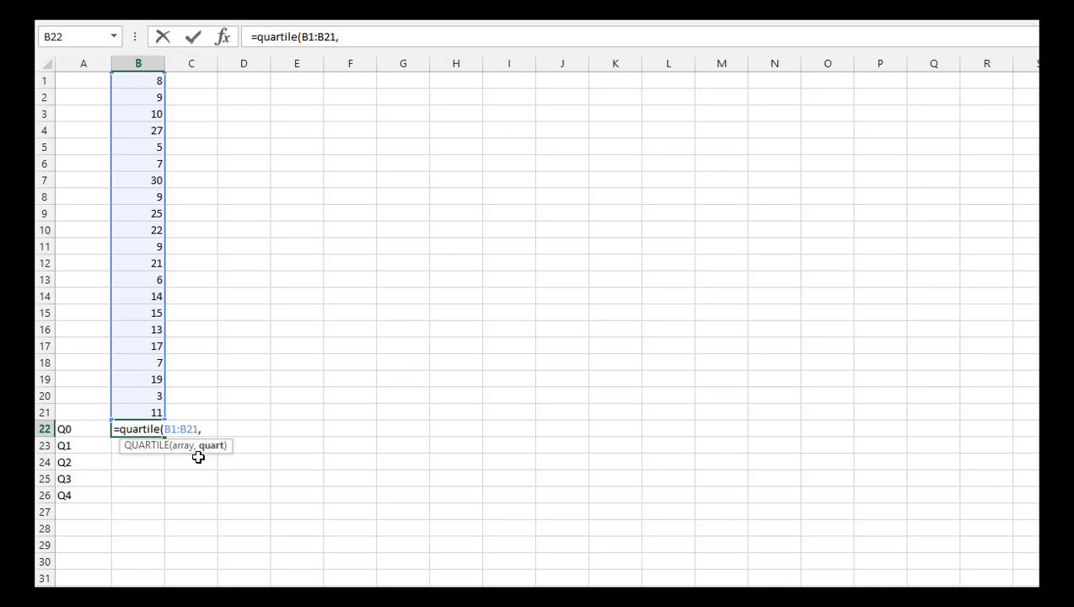
pyautogui.write('0')
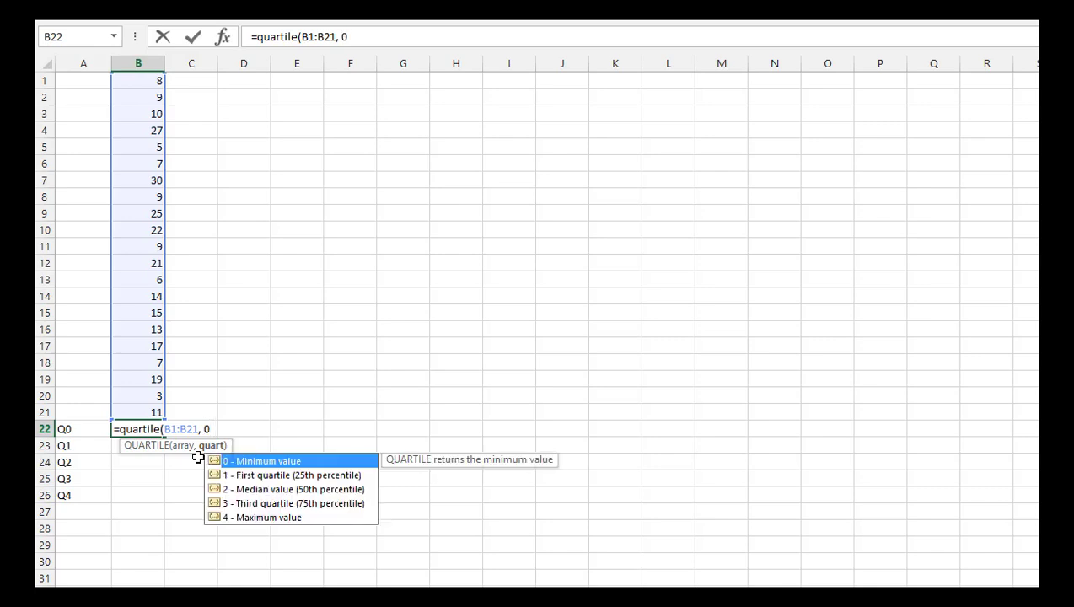
pyautogui.write(')')
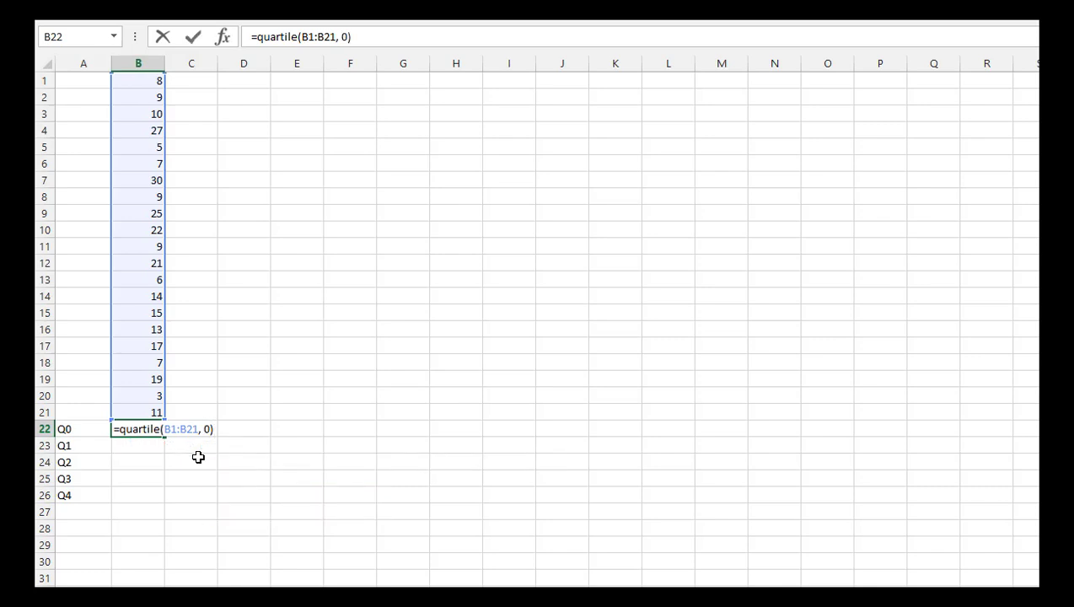
pyautogui.press('BackSpace')
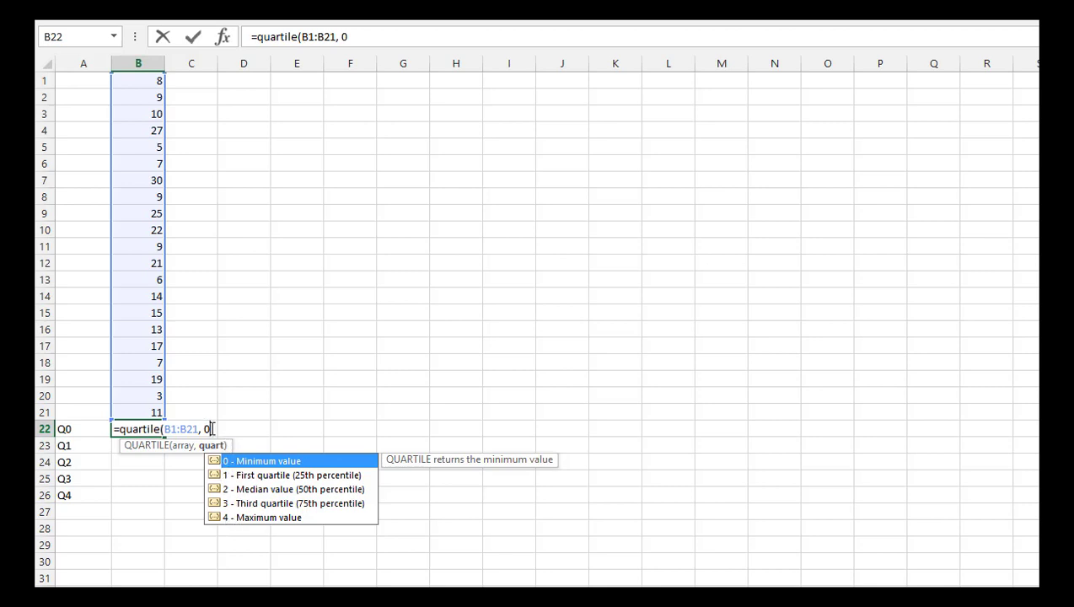
pyautogui.write(')')
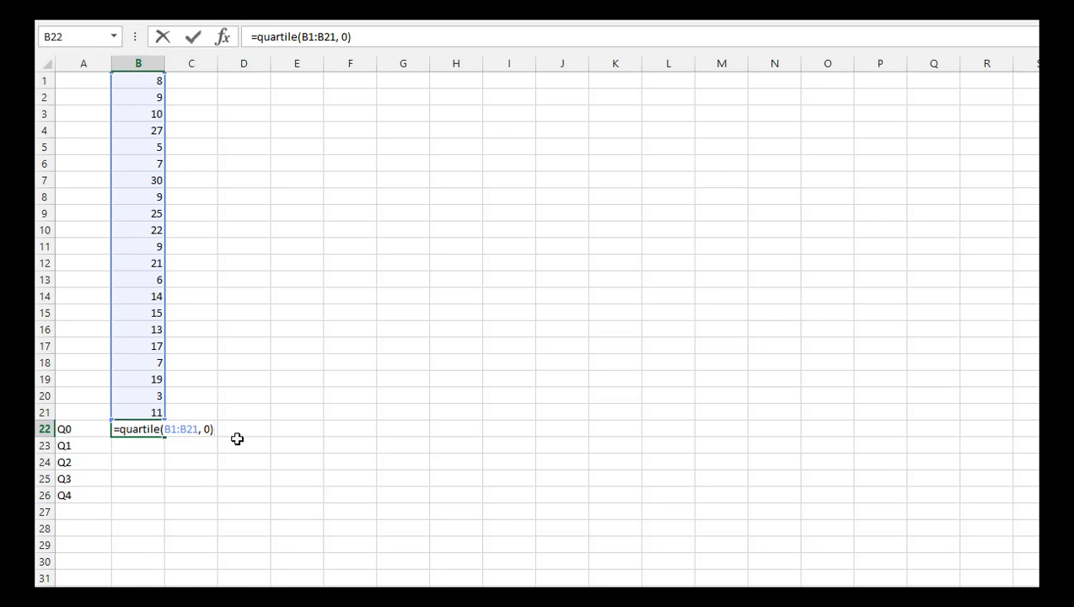
pyautogui.press('Return')
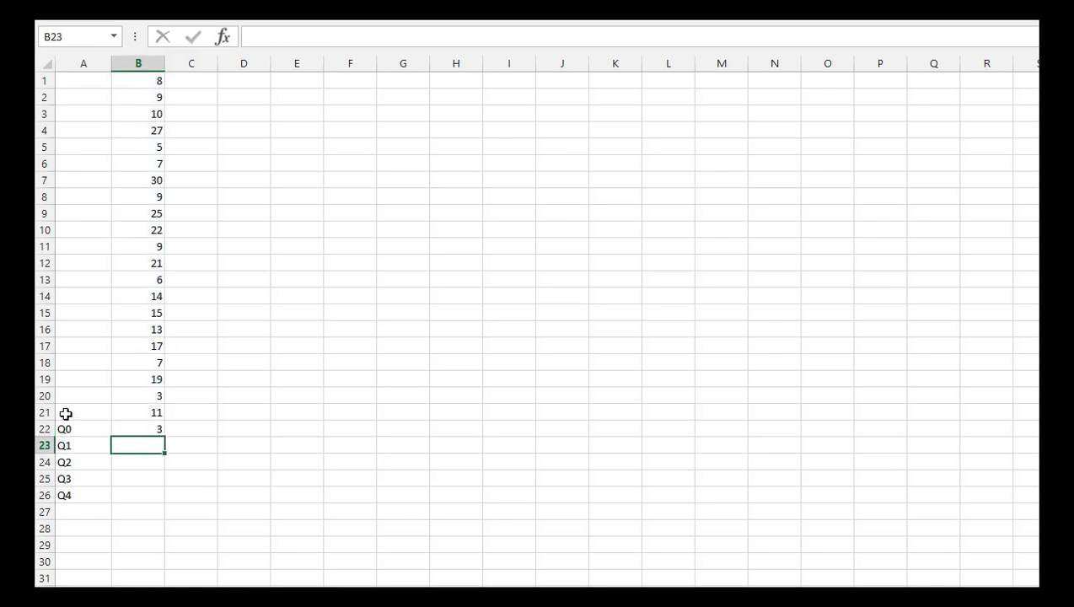
# Apply a thick bottom border to cells A21:D21 to separate the data from the quartile rows
pyautogui.moveTo(66, 413); pyautogui.dragTo(245, 405)
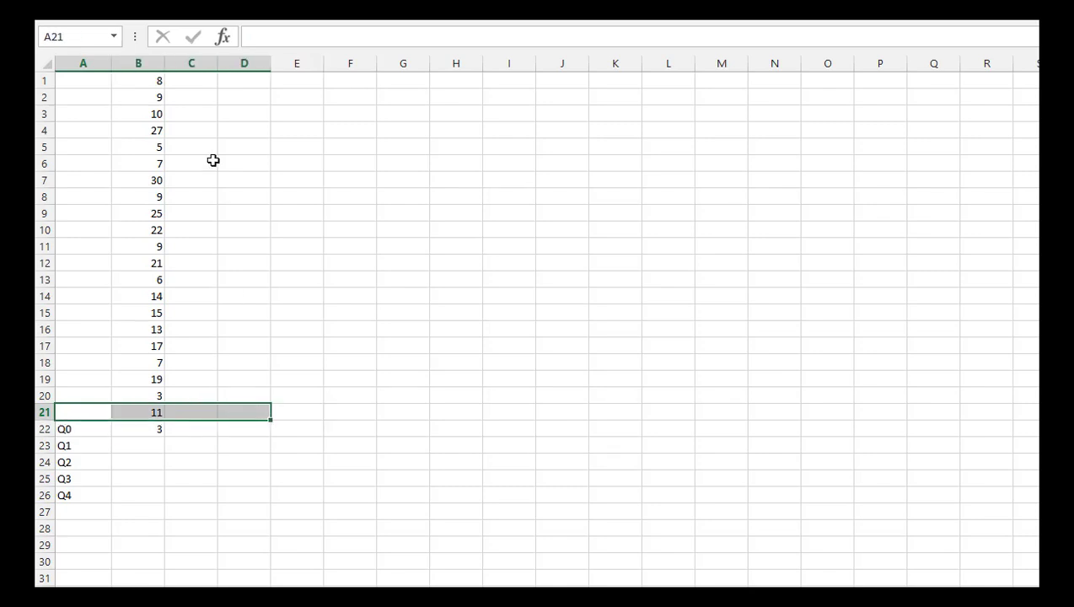
pyautogui.rightClick(176, 413)
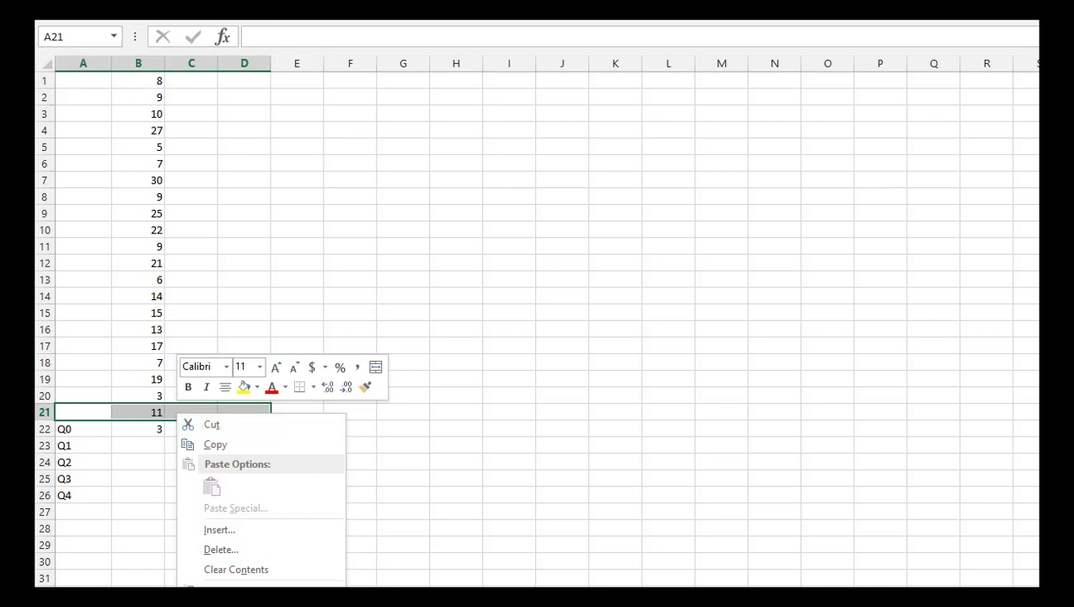
pyautogui.click(225, 604)
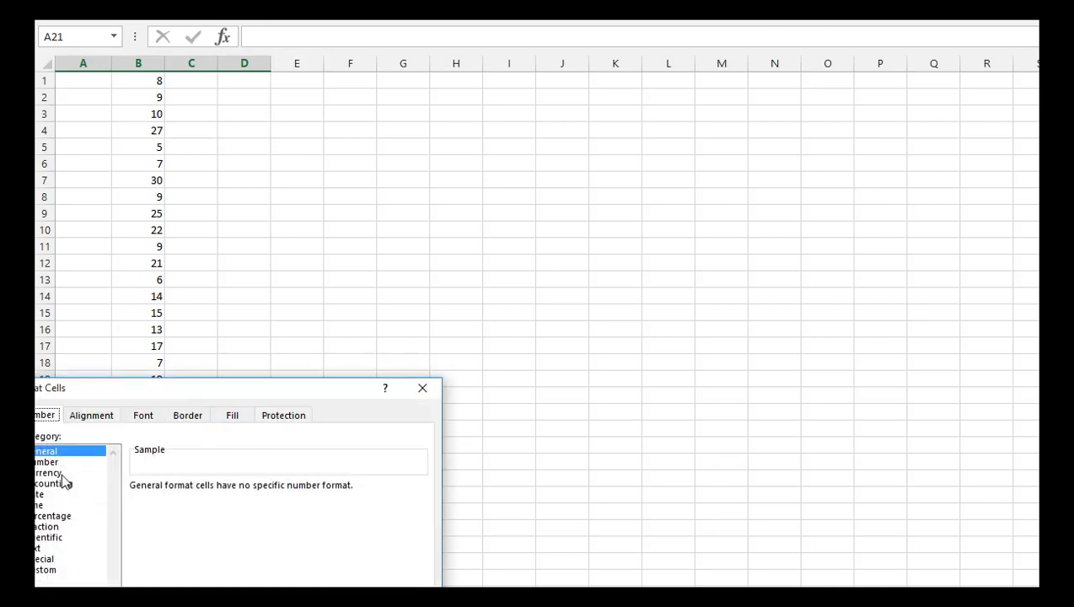
pyautogui.moveTo(69, 387); pyautogui.dragTo(1038, 342)
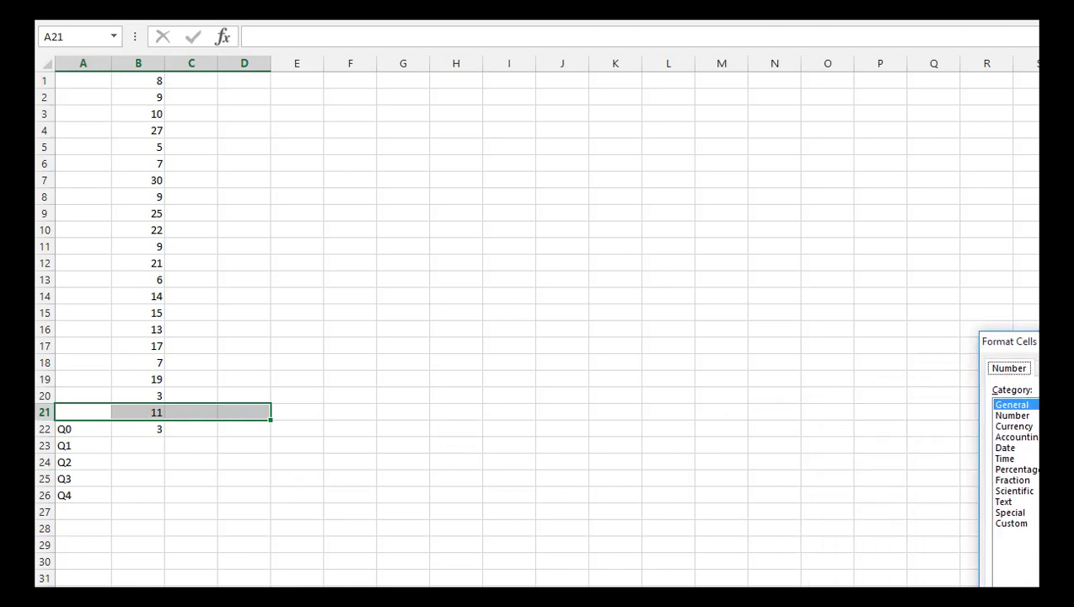
pyautogui.click(1073, 368)
pyautogui.click(1066, 489)
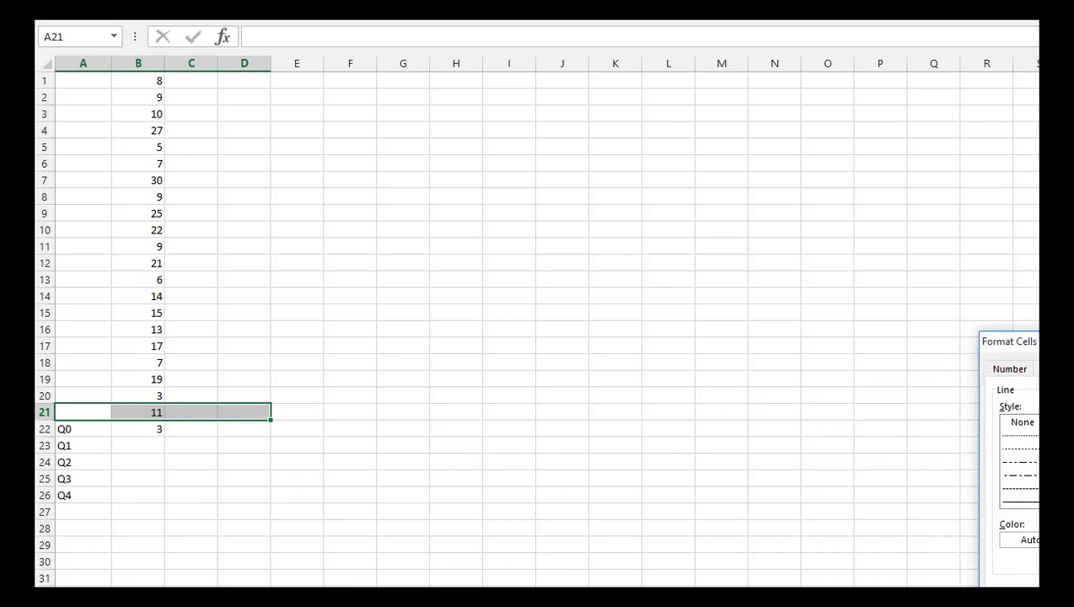
pyautogui.press('Return')
pyautogui.click(126, 447)
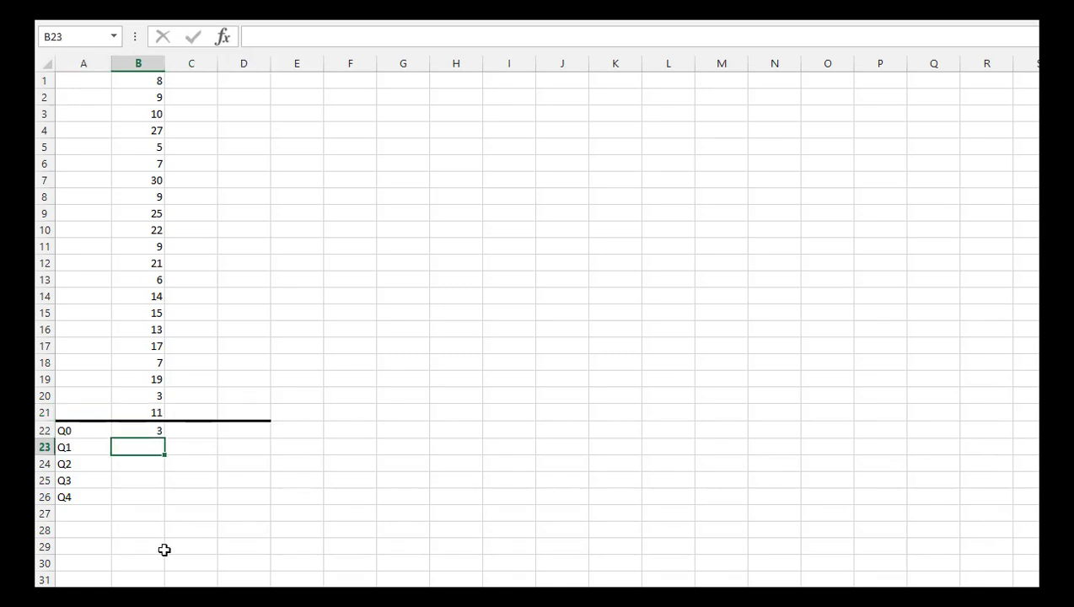
pyautogui.click(135, 512)
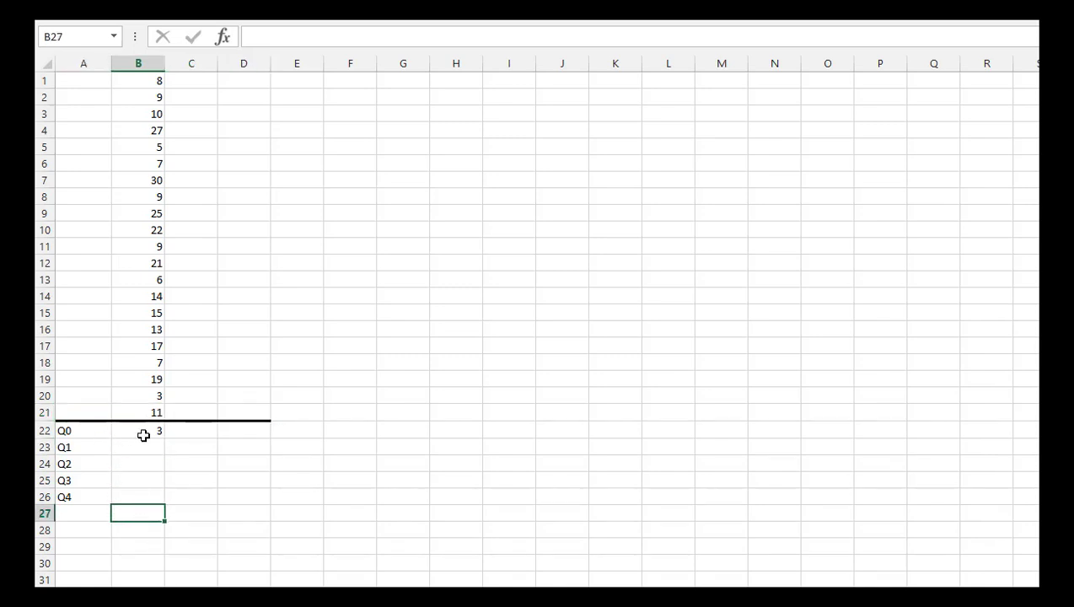
pyautogui.moveTo(148, 78); pyautogui.dragTo(136, 412)
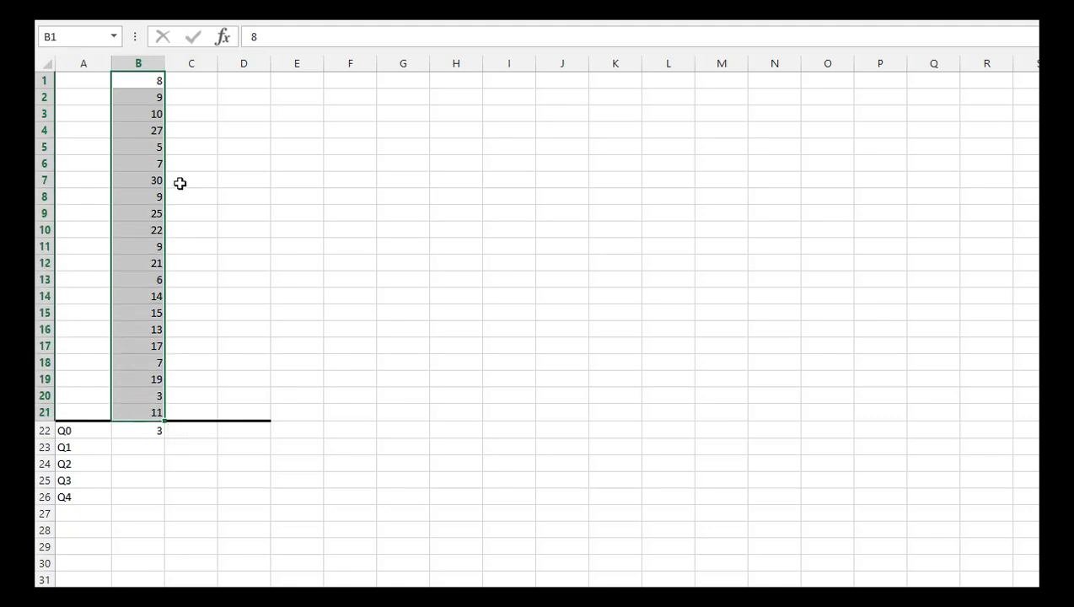
pyautogui.moveTo(192, 79); pyautogui.dragTo(205, 404)
pyautogui.click(173, 80)
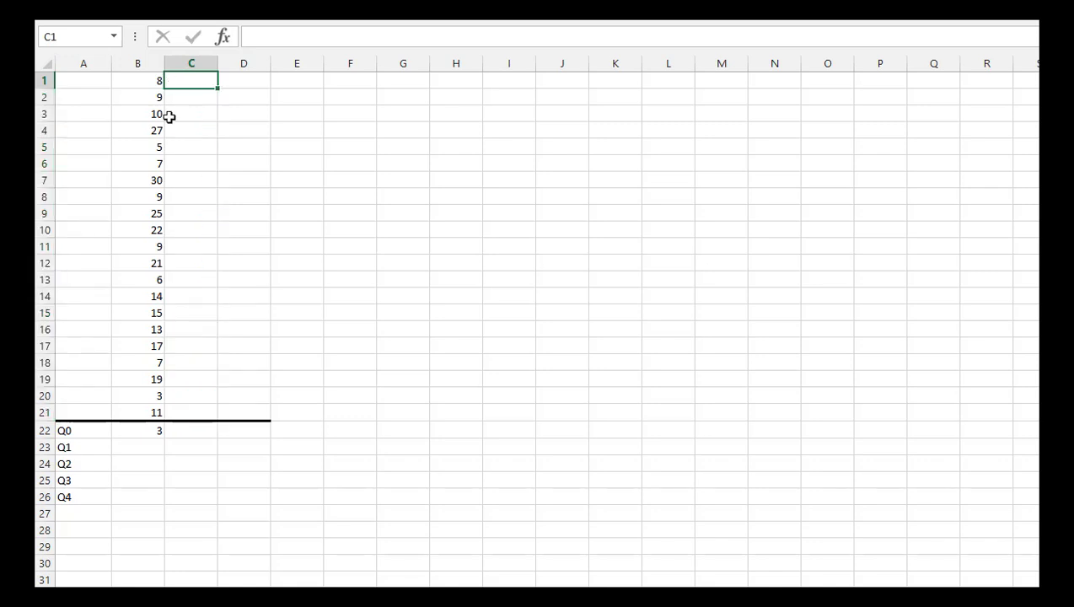
pyautogui.click(180, 410)
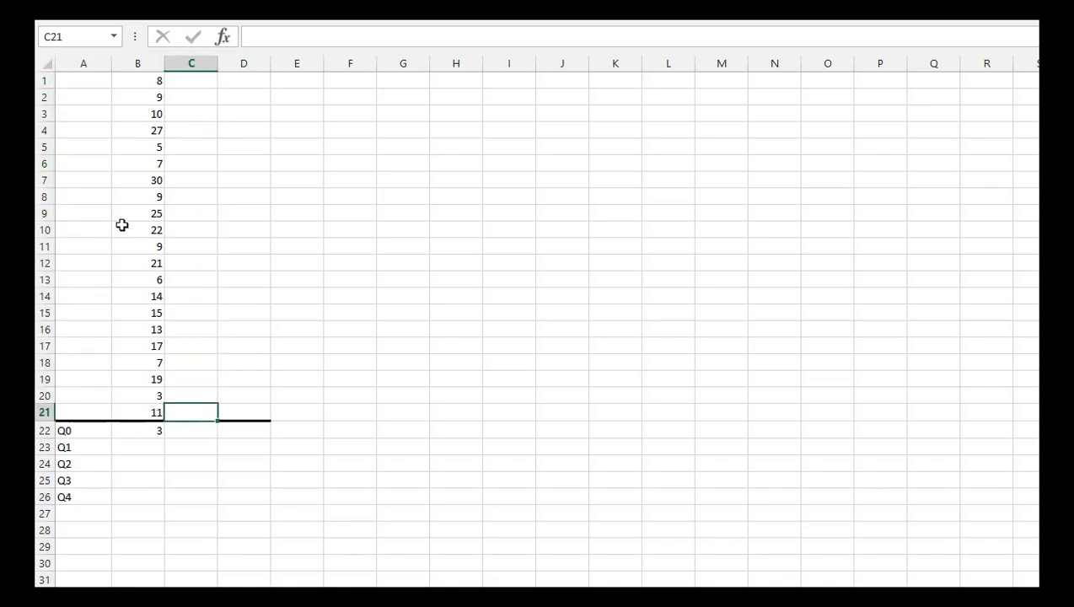
pyautogui.click(129, 447)
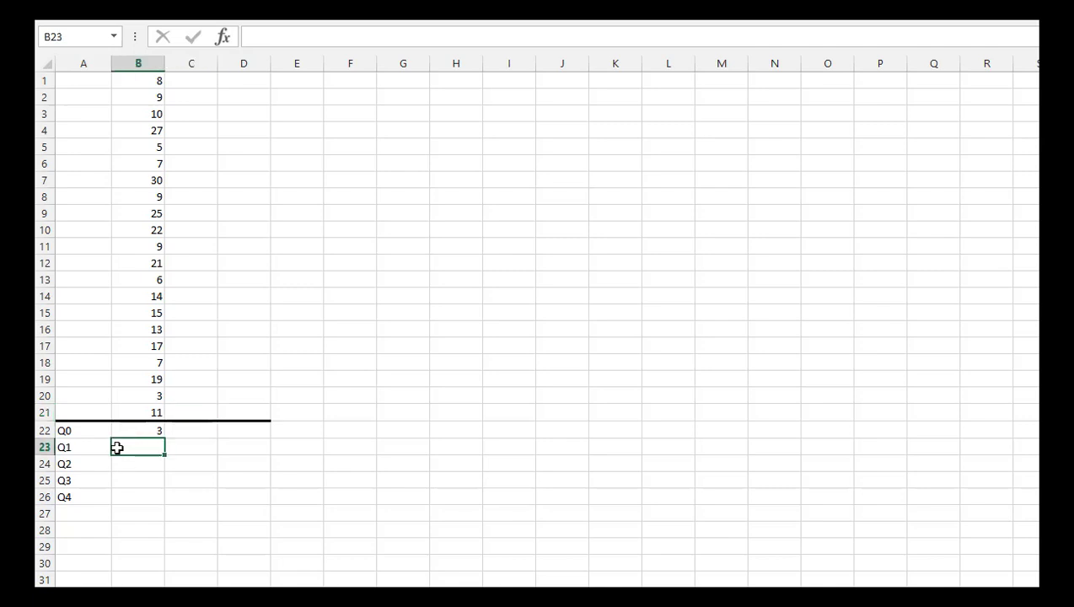
pyautogui.write('=quar')
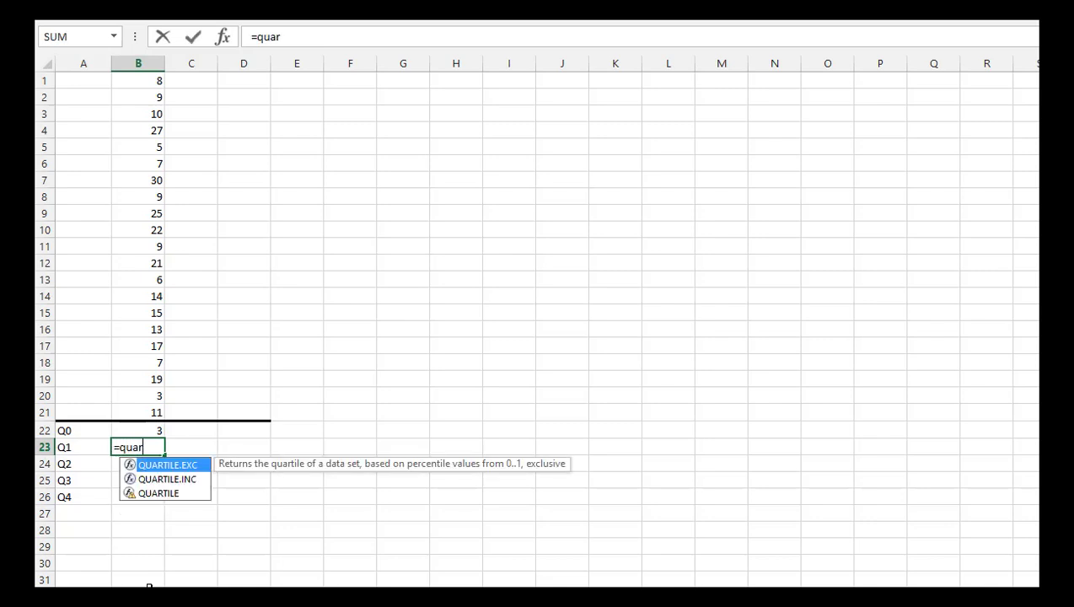
pyautogui.write('tile(')
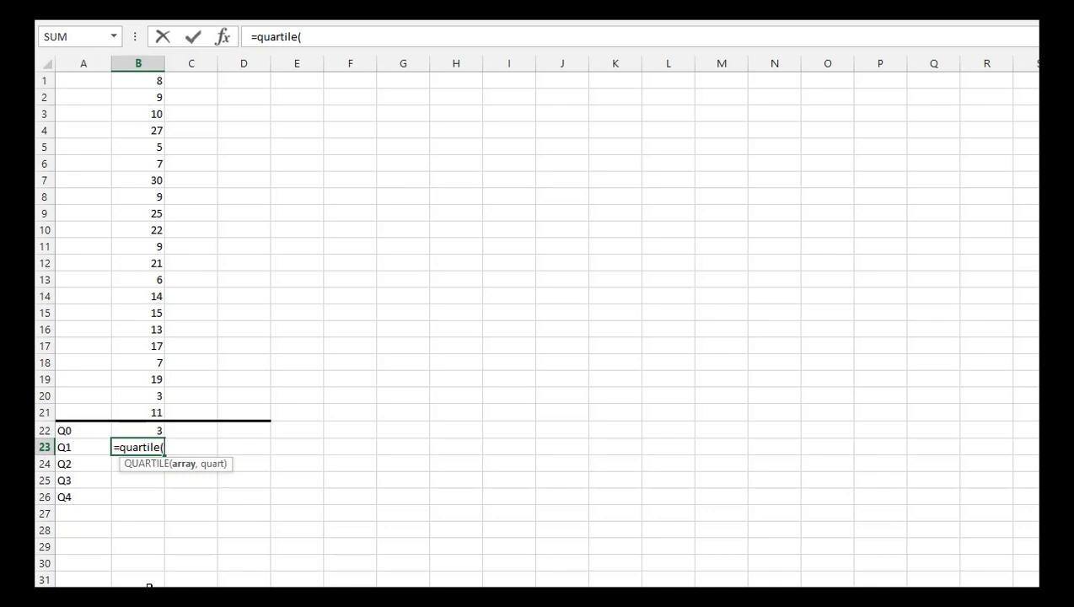
pyautogui.press('BackSpace')
pyautogui.press('BackSpace')
pyautogui.press('BackSpace')
pyautogui.press('BackSpace')
pyautogui.press('BackSpace')
pyautogui.press('BackSpace')
pyautogui.press('BackSpace')
pyautogui.press('BackSpace')
pyautogui.press('BackSpace')
pyautogui.press('BackSpace')
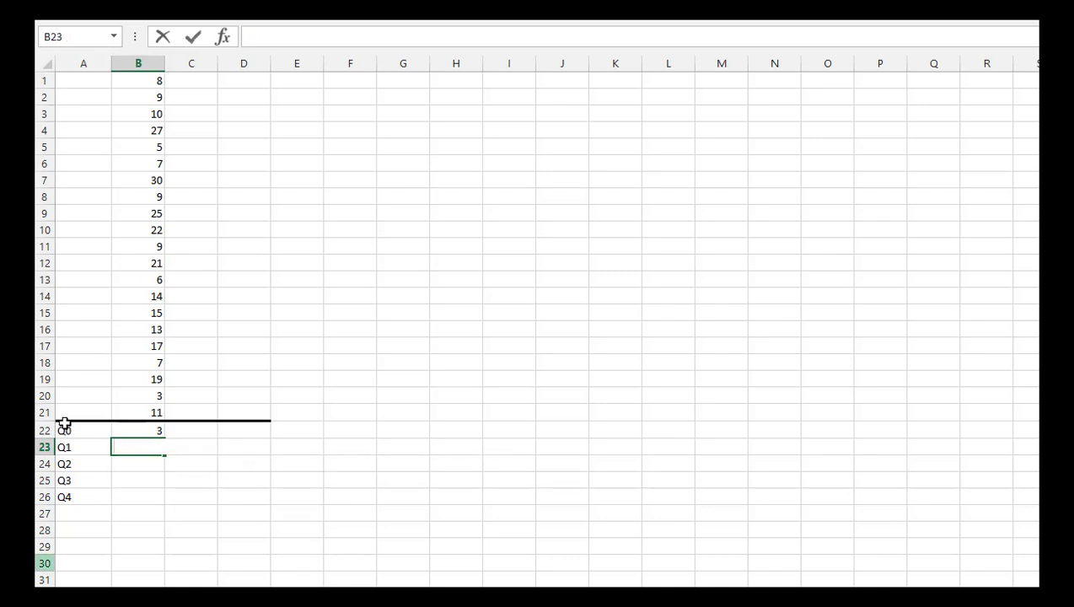
# Try filling the Q0 formula from B22 down into B23, compare the cell references of both formulas, and clear B23
pyautogui.click(135, 428)
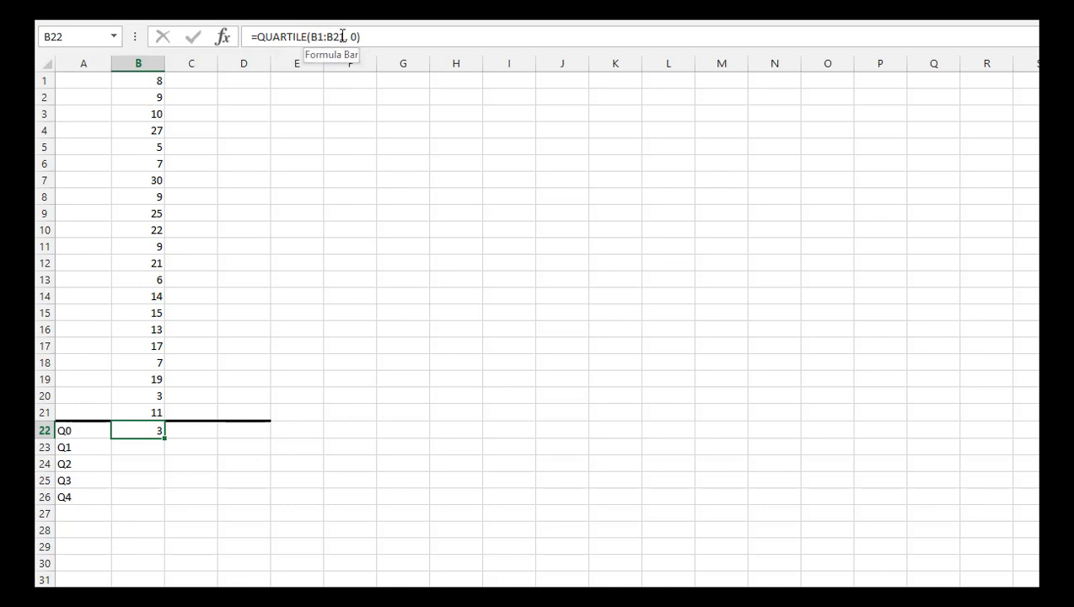
pyautogui.click(140, 79)
pyautogui.moveTo(140, 79); pyautogui.dragTo(144, 411)
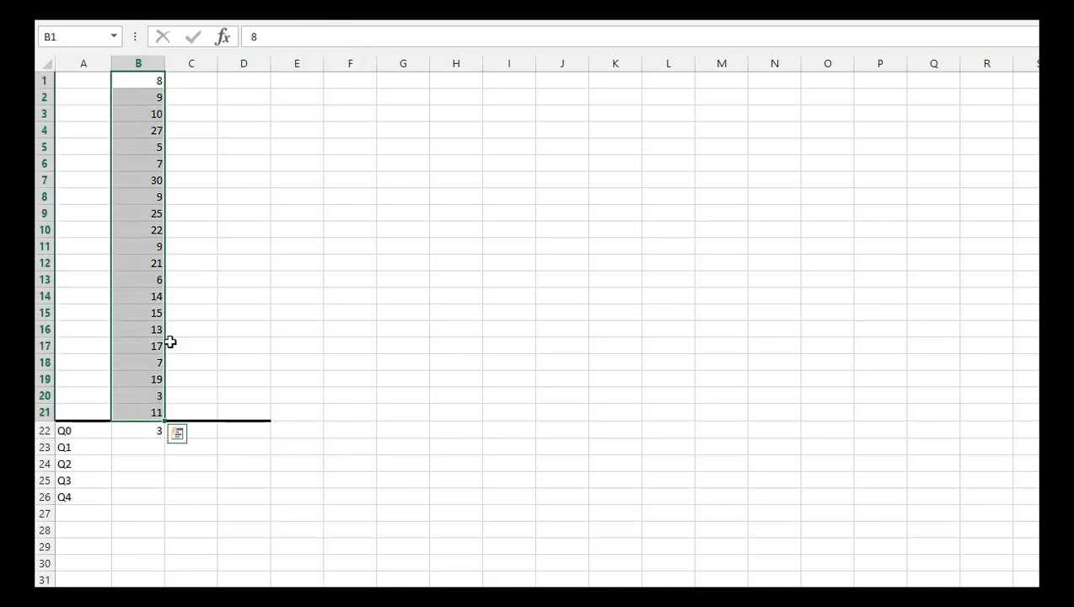
pyautogui.click(145, 448)
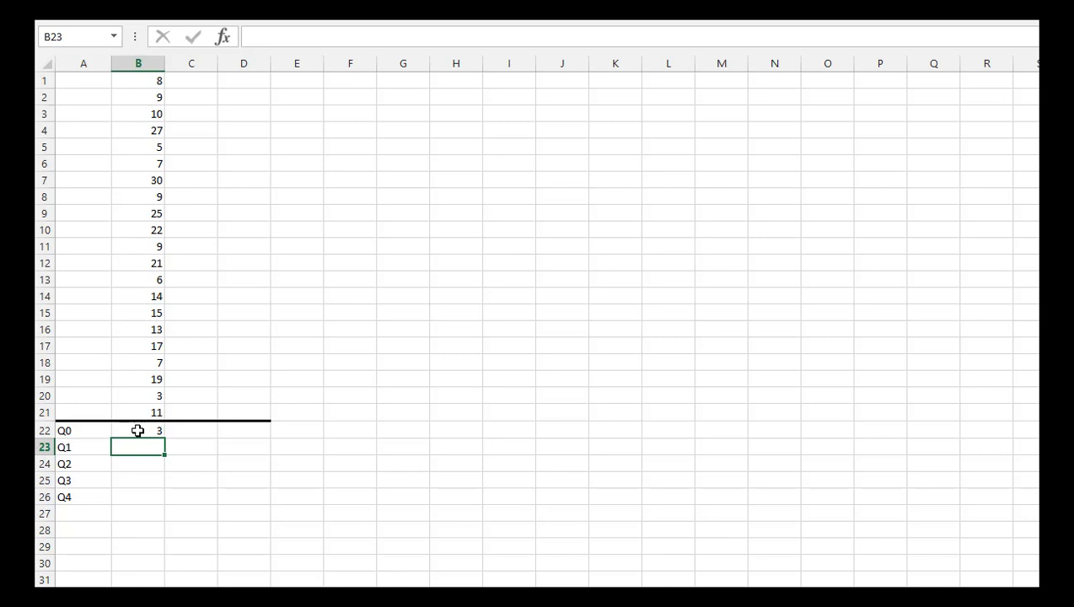
pyautogui.click(138, 431)
pyautogui.moveTo(164, 440); pyautogui.dragTo(165, 456)
pyautogui.click(136, 447)
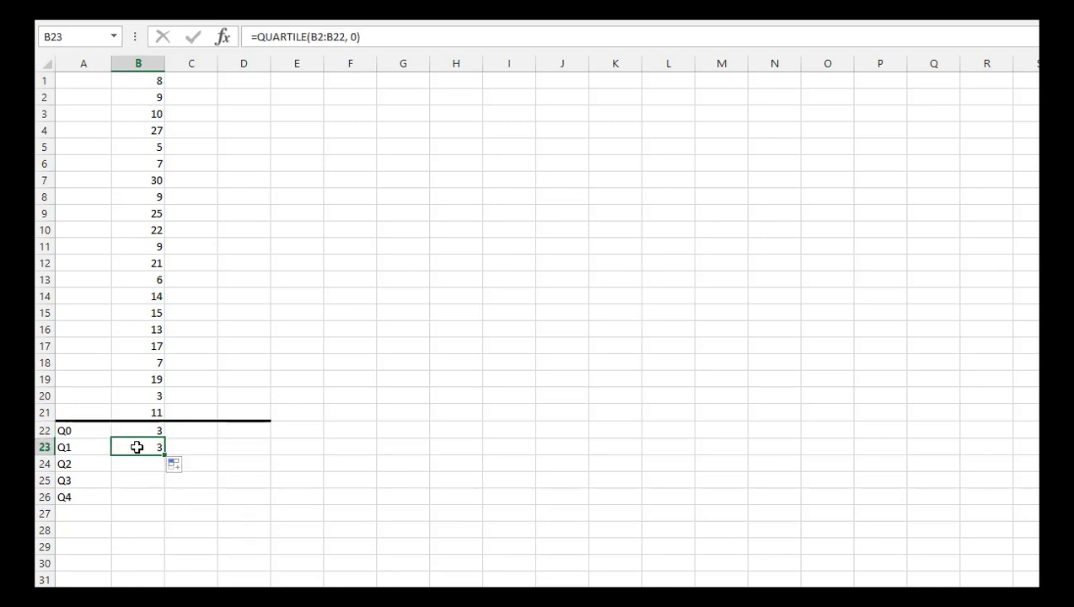
pyautogui.click(144, 393)
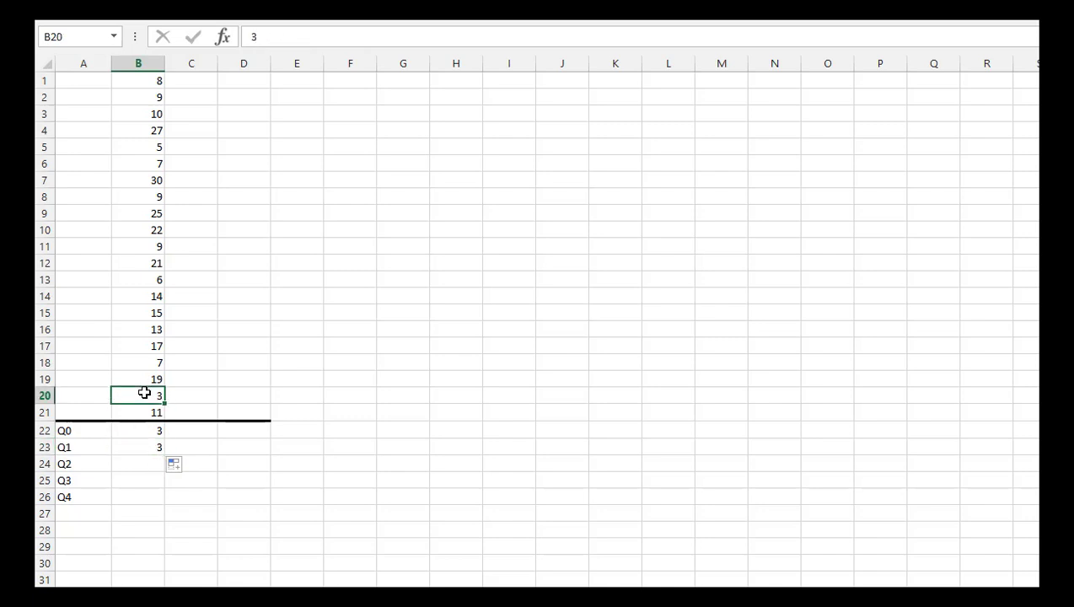
pyautogui.click(149, 430)
pyautogui.click(147, 447)
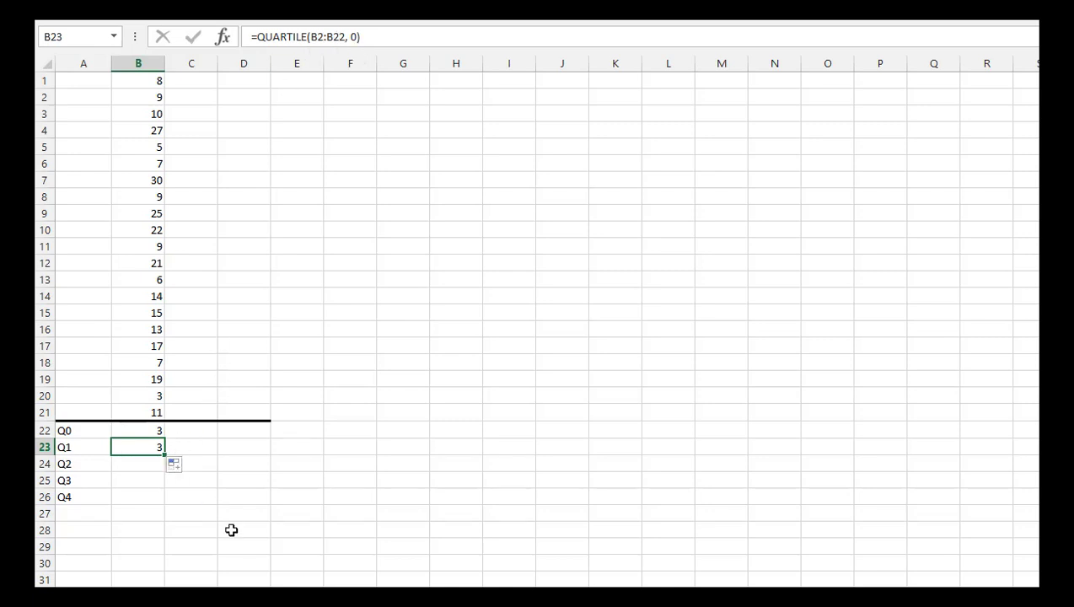
pyautogui.press('Delete')
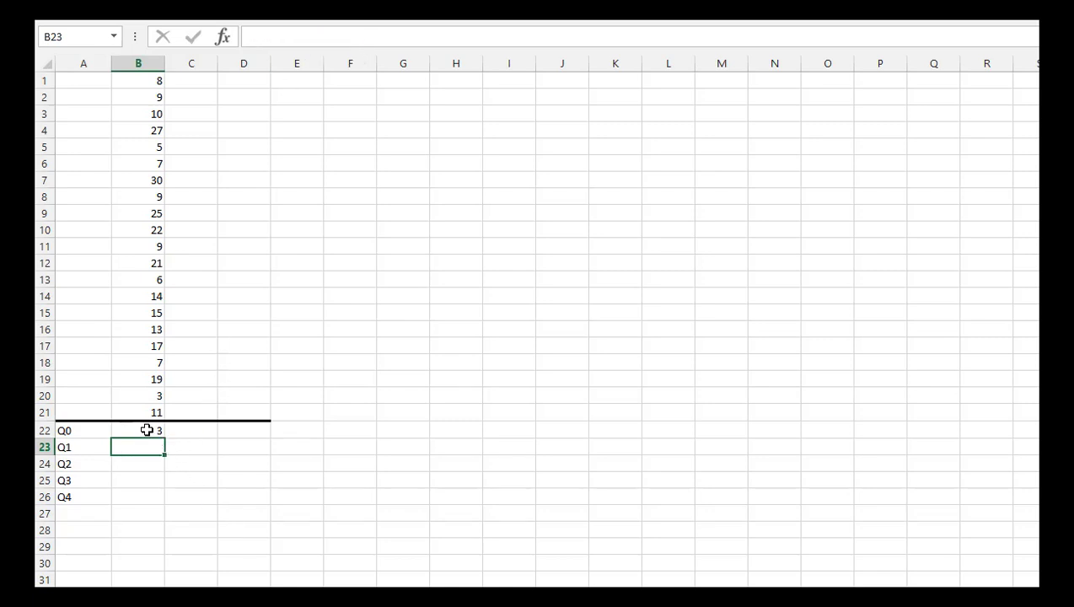
# Make the row references in the B22 formula absolute so it reads =QUARTILE(B$1:B$21, 0)
pyautogui.click(146, 431)
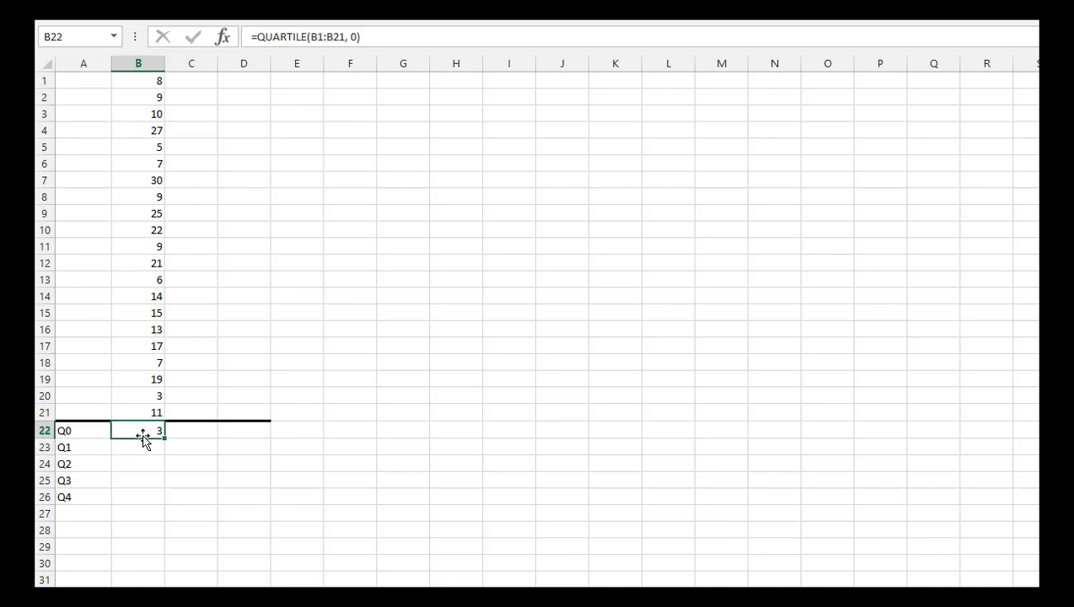
pyautogui.click(320, 36)
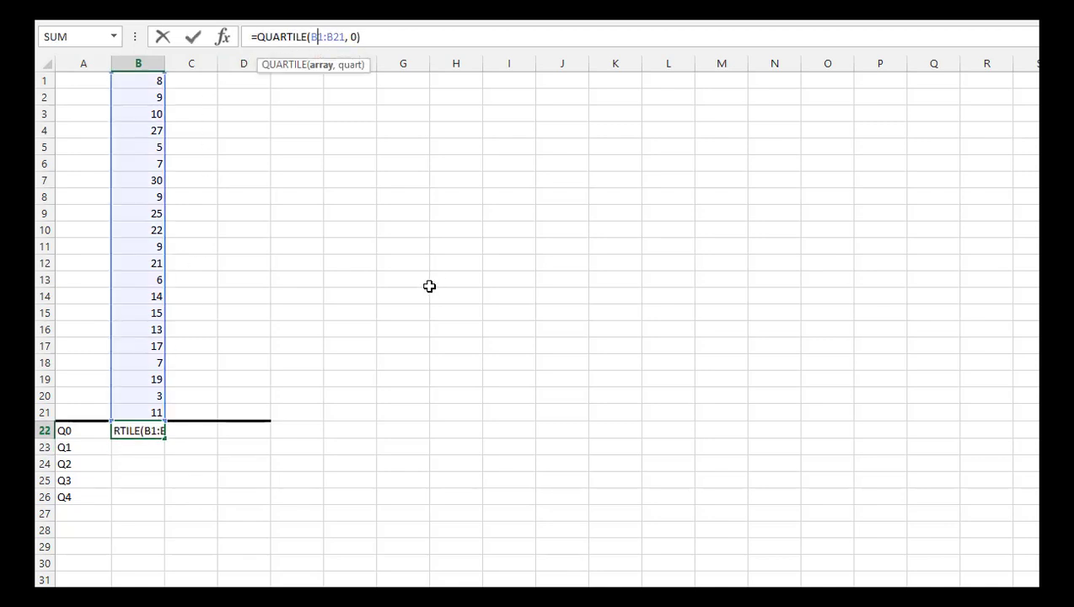
pyautogui.write('$')
pyautogui.press('Right')
pyautogui.press('Right')
pyautogui.press('Right')
pyautogui.press('Right')
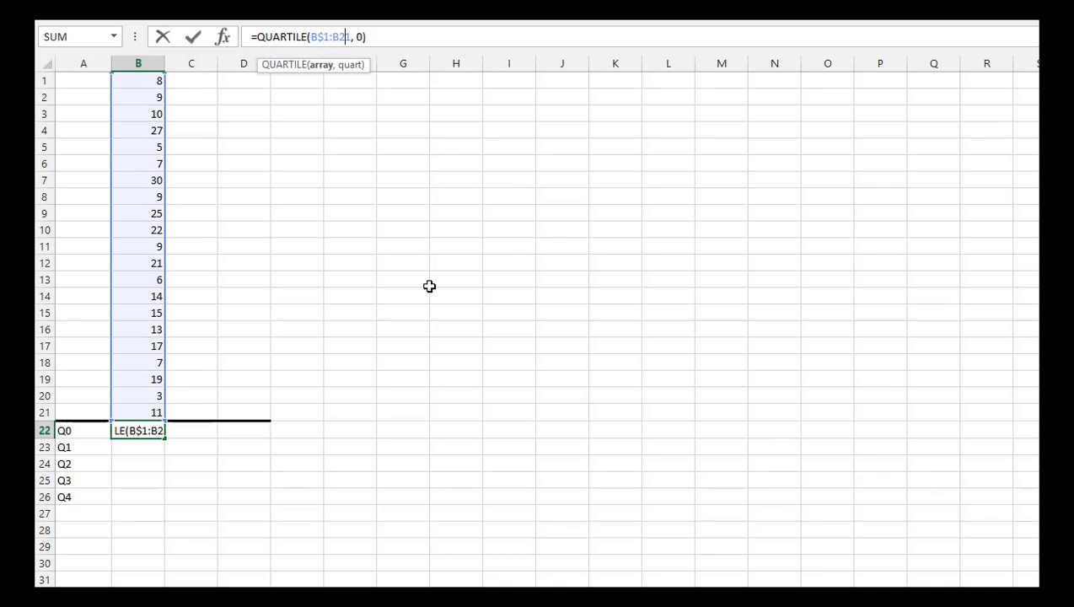
pyautogui.write('$')
pyautogui.press('Return')
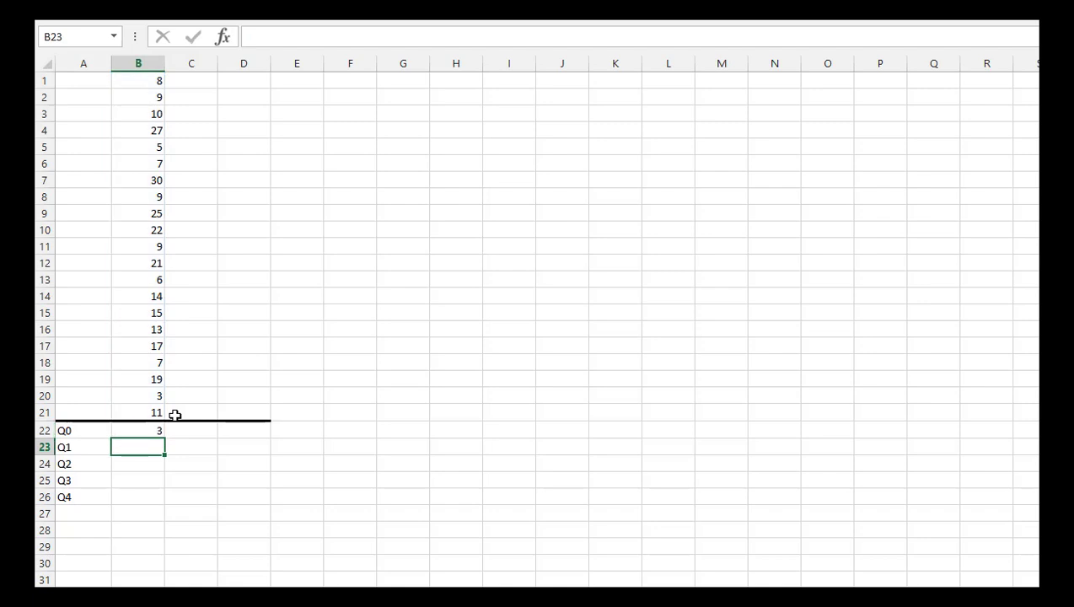
# Fill the B22 formula down through B26 and check the array reference in the copied formulas
pyautogui.click(140, 435)
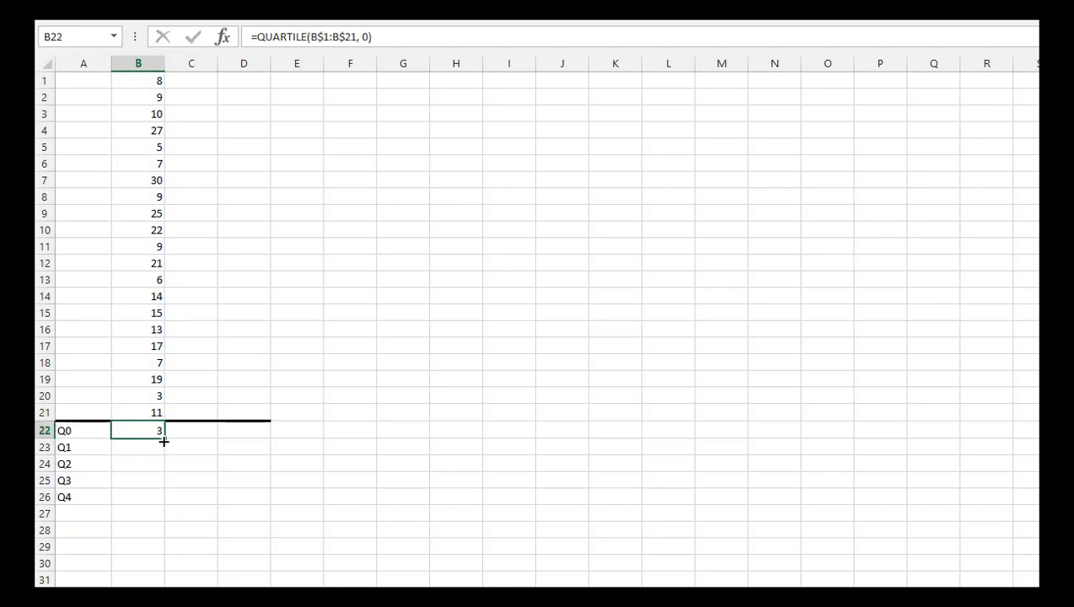
pyautogui.moveTo(166, 438); pyautogui.dragTo(168, 508)
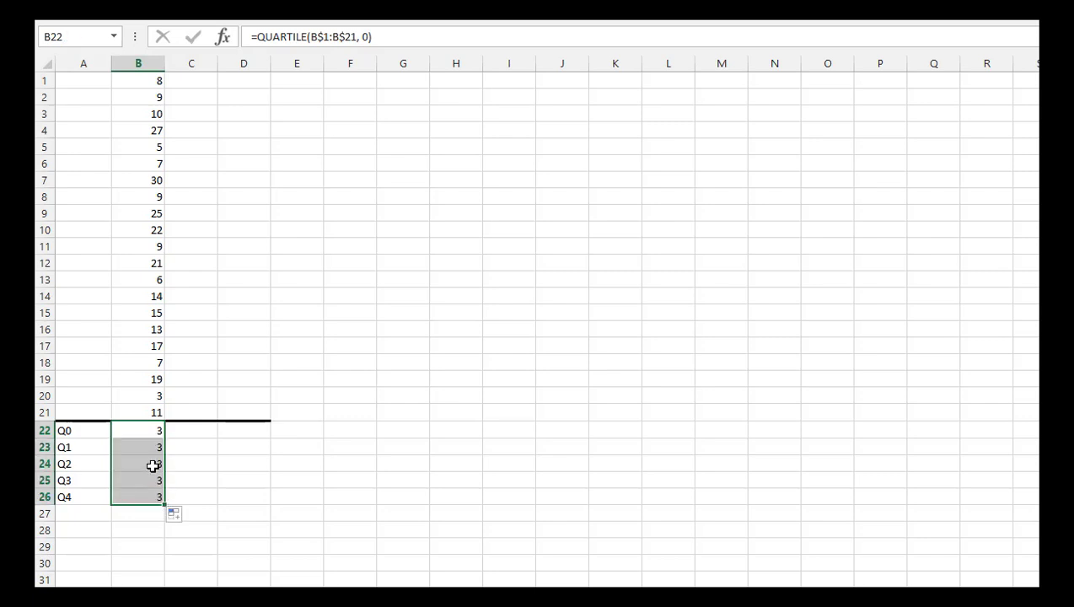
pyautogui.click(137, 433)
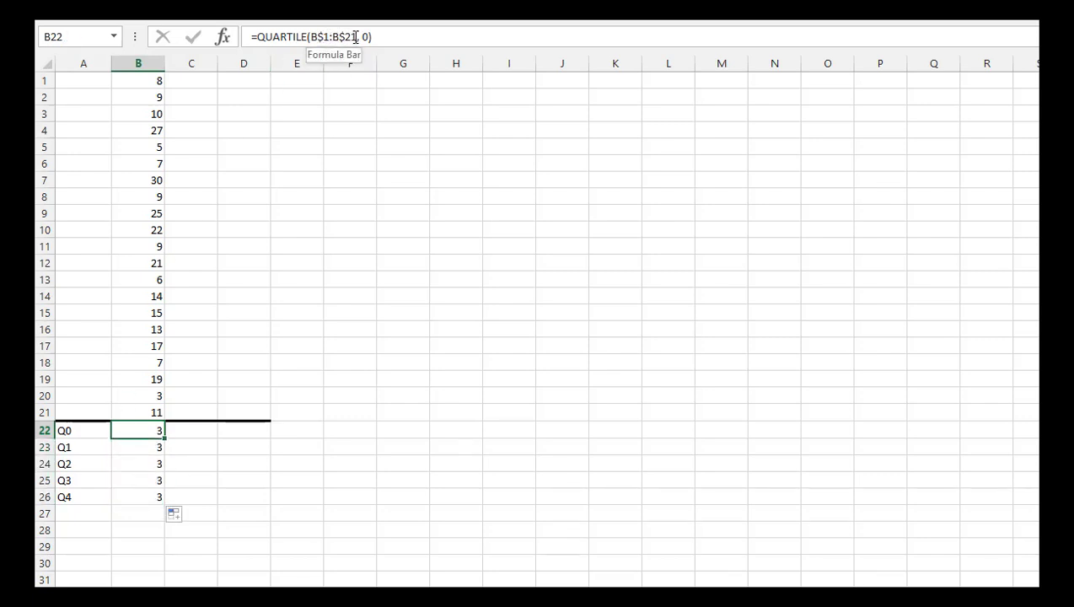
pyautogui.click(142, 451)
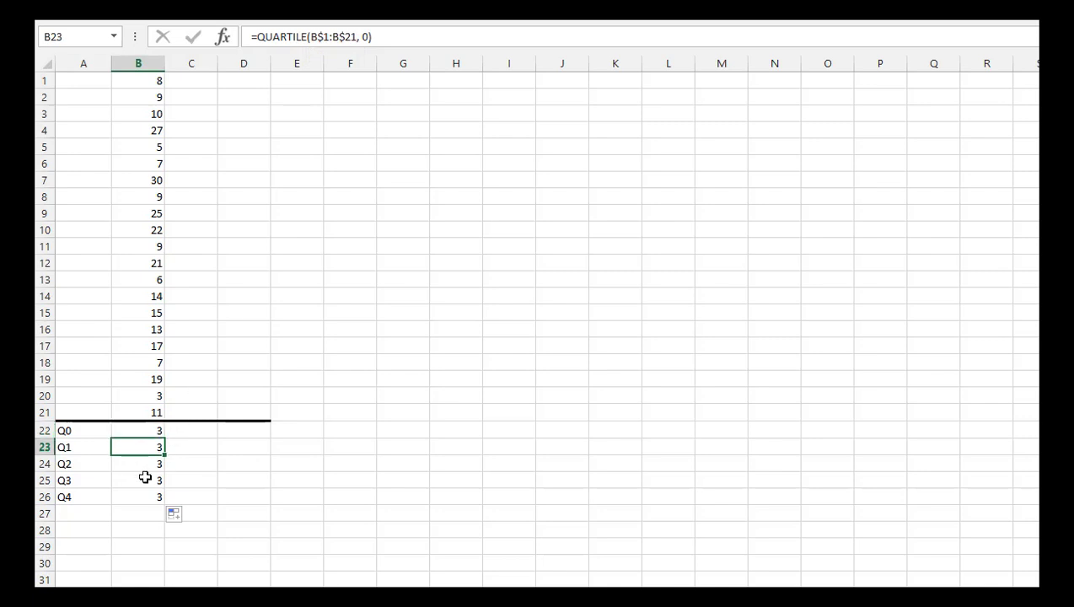
pyautogui.click(145, 479)
pyautogui.click(149, 498)
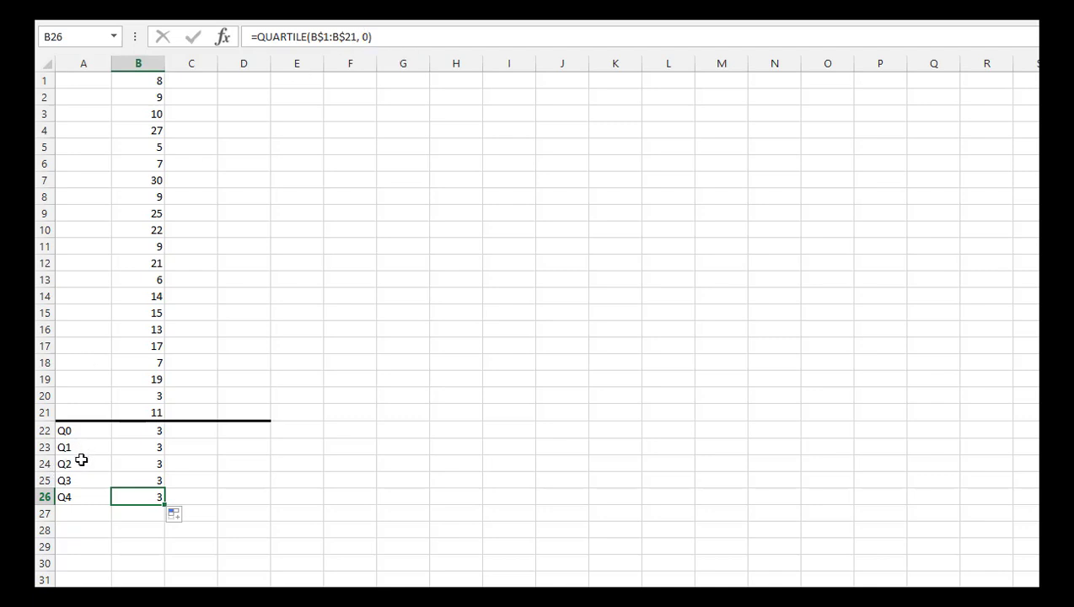
# Set the quart argument of the QUARTILE formulas to 1 in B23 and 2 in B24
pyautogui.click(135, 445)
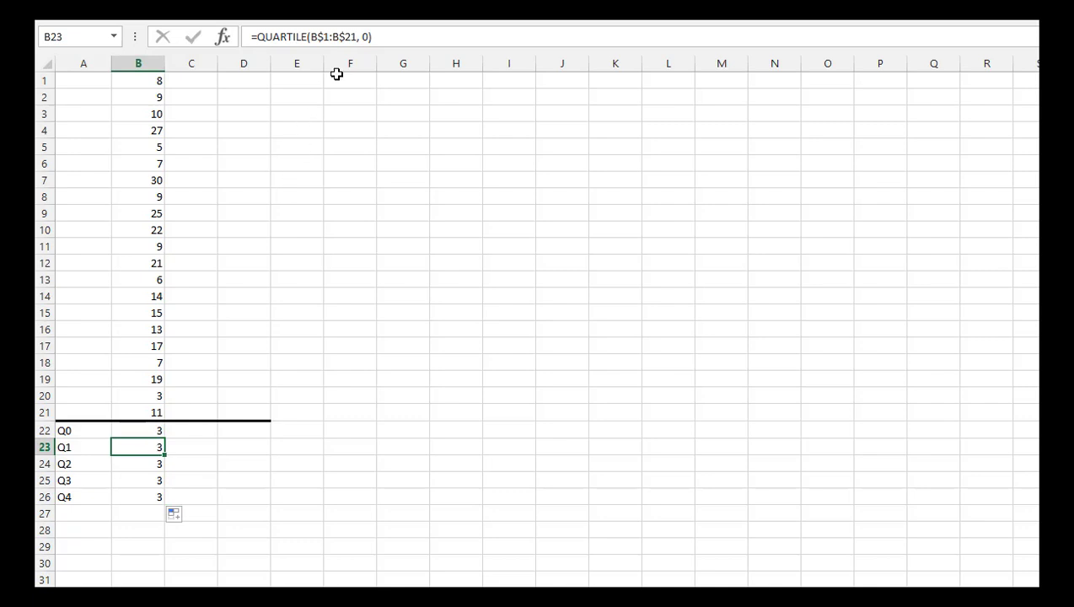
pyautogui.doubleClick(365, 36)
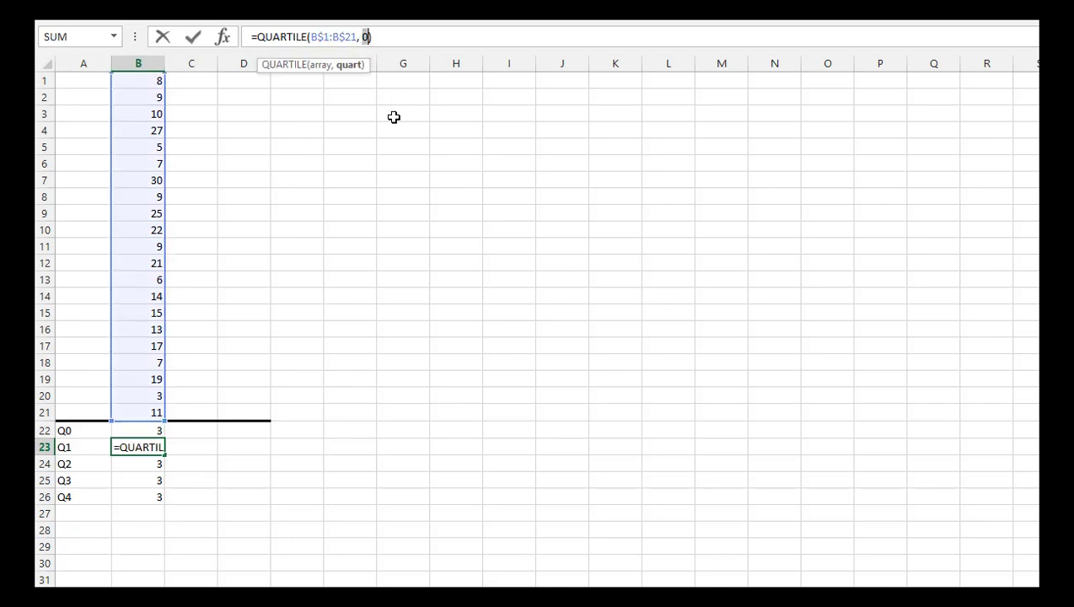
pyautogui.write('1')
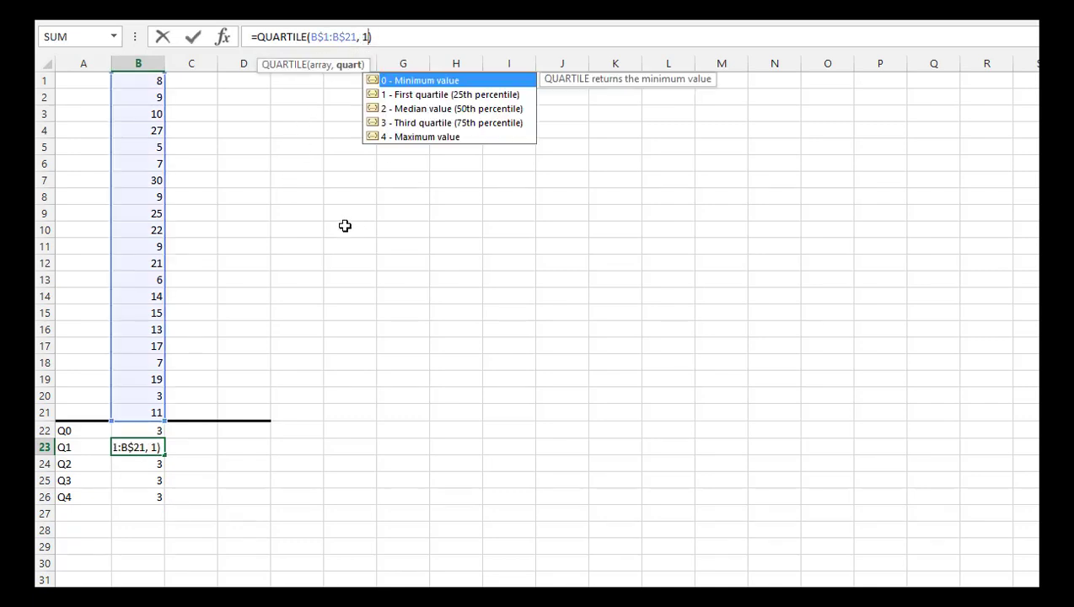
pyautogui.press('Return')
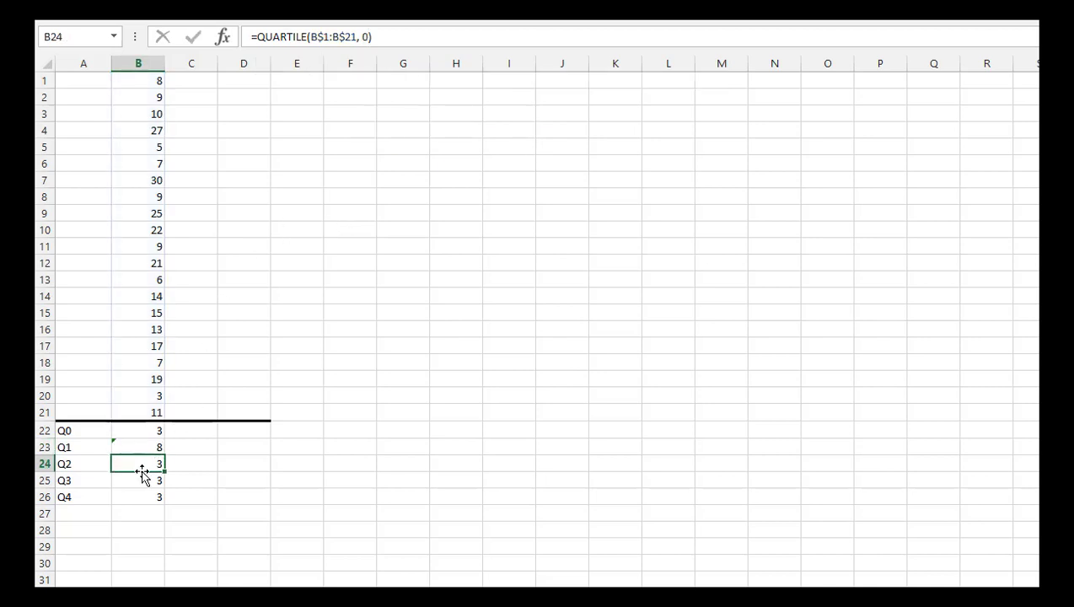
pyautogui.doubleClick(367, 37)
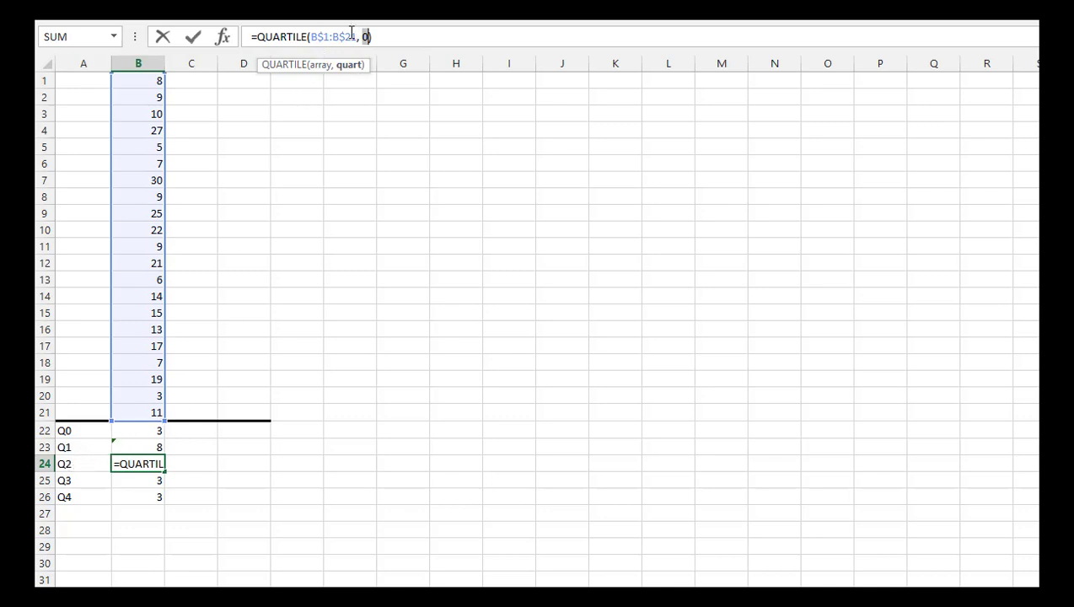
pyautogui.write('2')
pyautogui.press('Return')
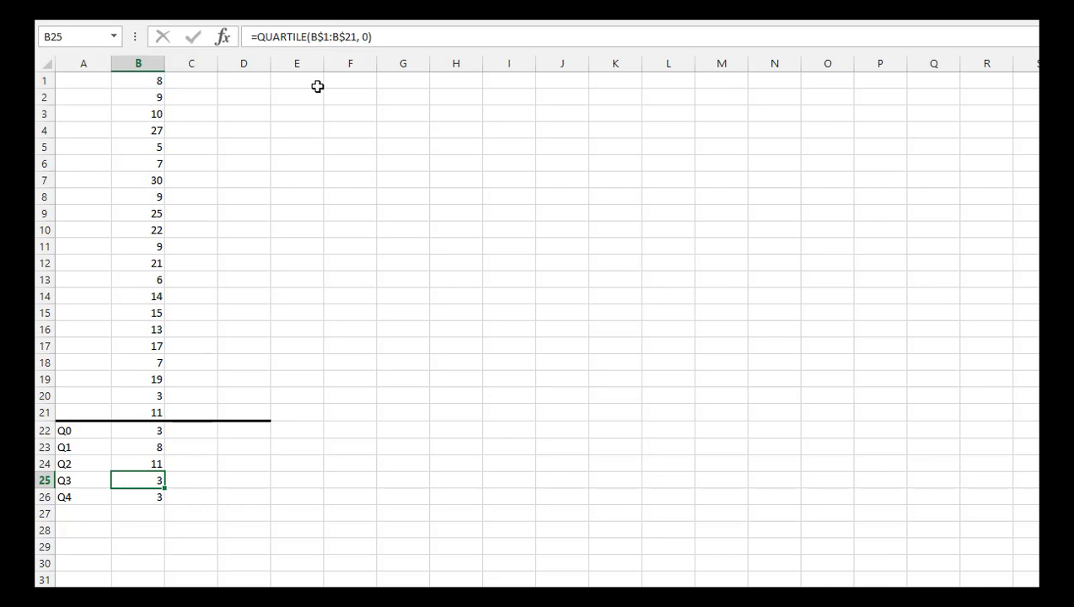
# Set the quart argument of the QUARTILE formulas to 3 in B25 and 4 in B26
pyautogui.doubleClick(365, 36)
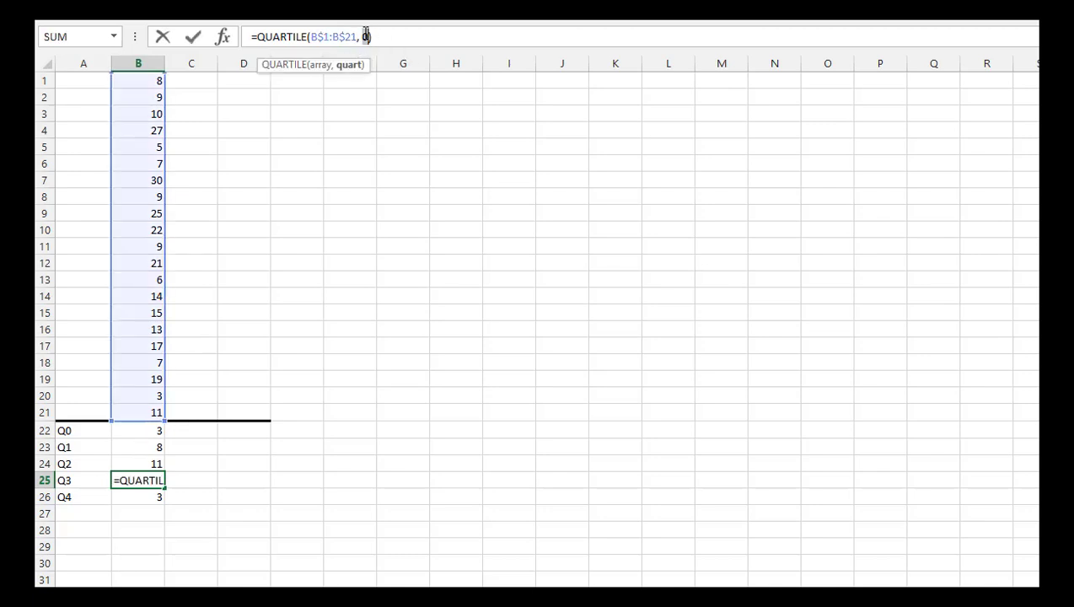
pyautogui.write('3')
pyautogui.press('Return')
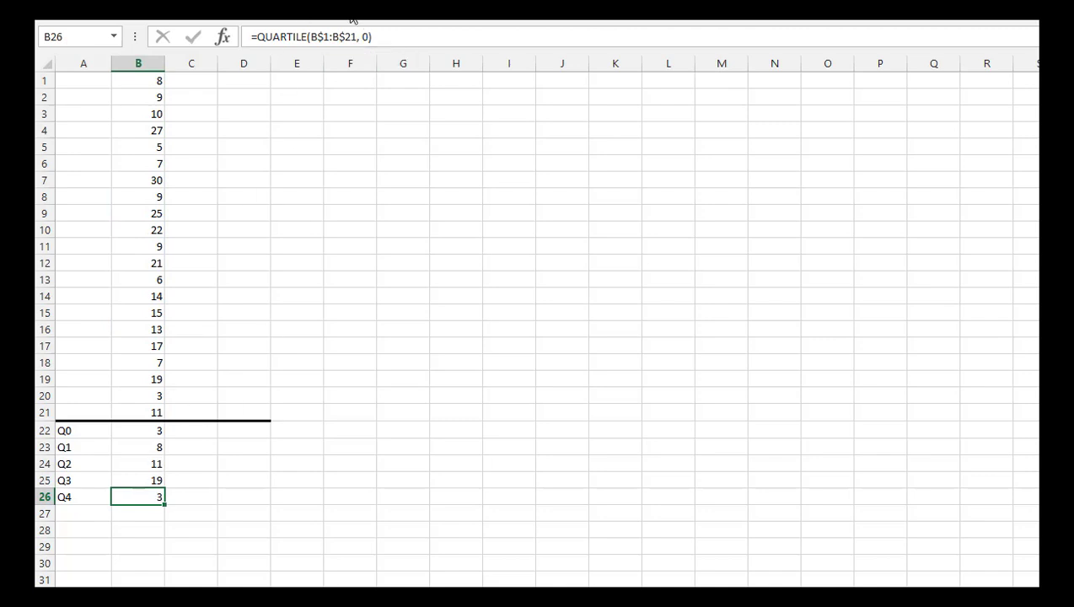
pyautogui.click(365, 36)
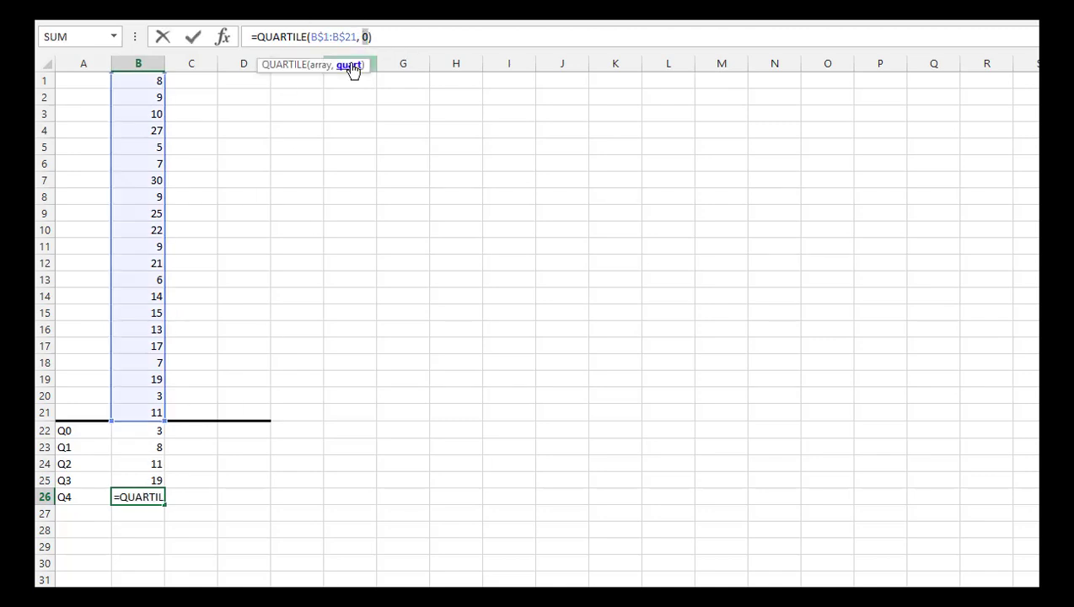
pyautogui.write('4')
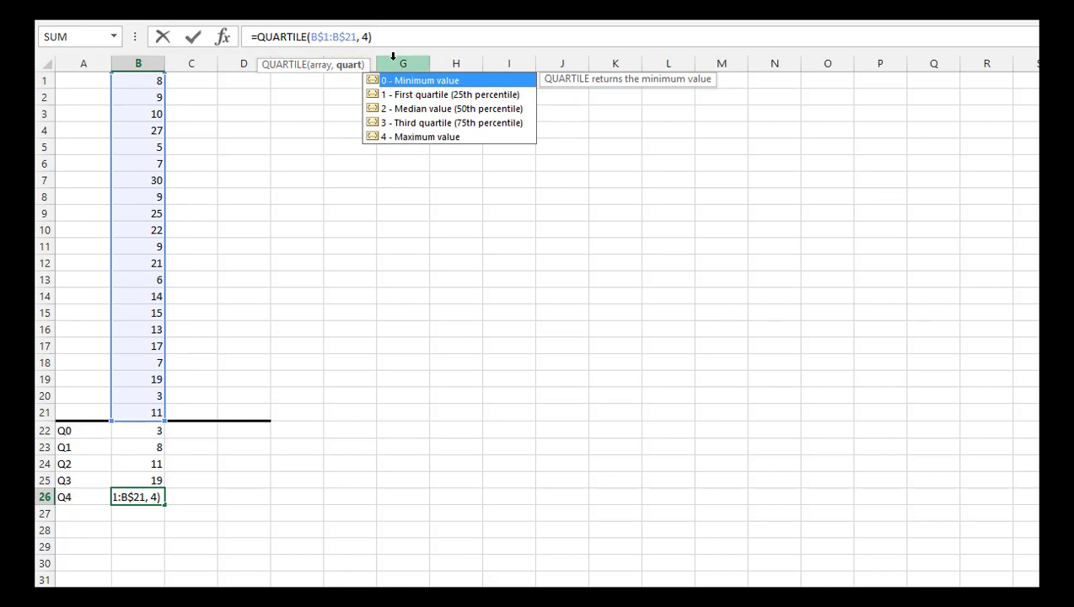
pyautogui.press('Return')
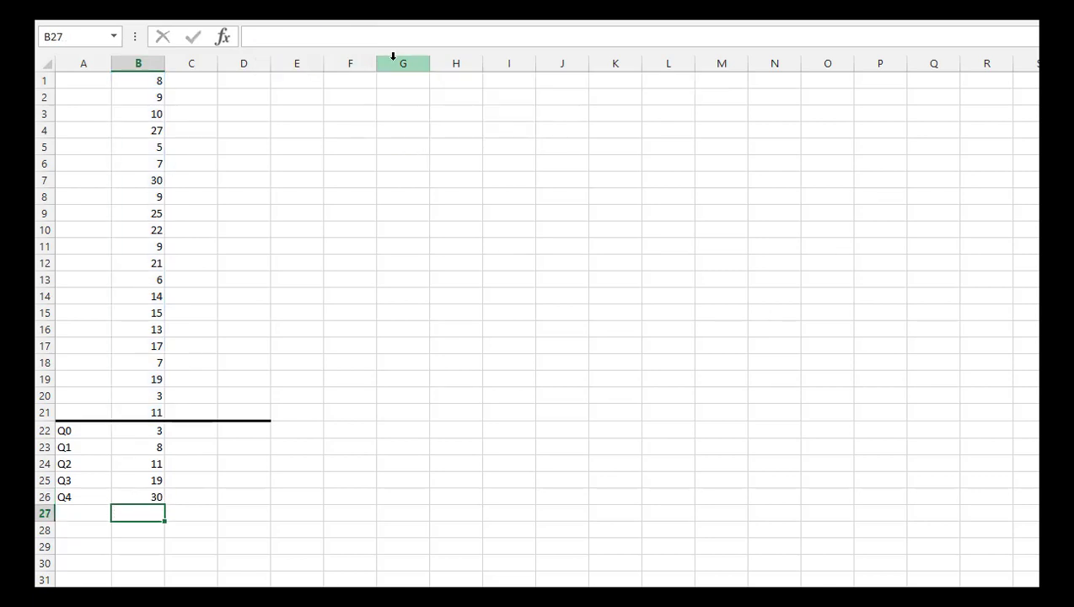
# Extend the quartile labels to read Q0 (min) in A22 and Q2 (med) in A24
pyautogui.doubleClick(85, 430)
pyautogui.write('(min')
pyautogui.press('Return')
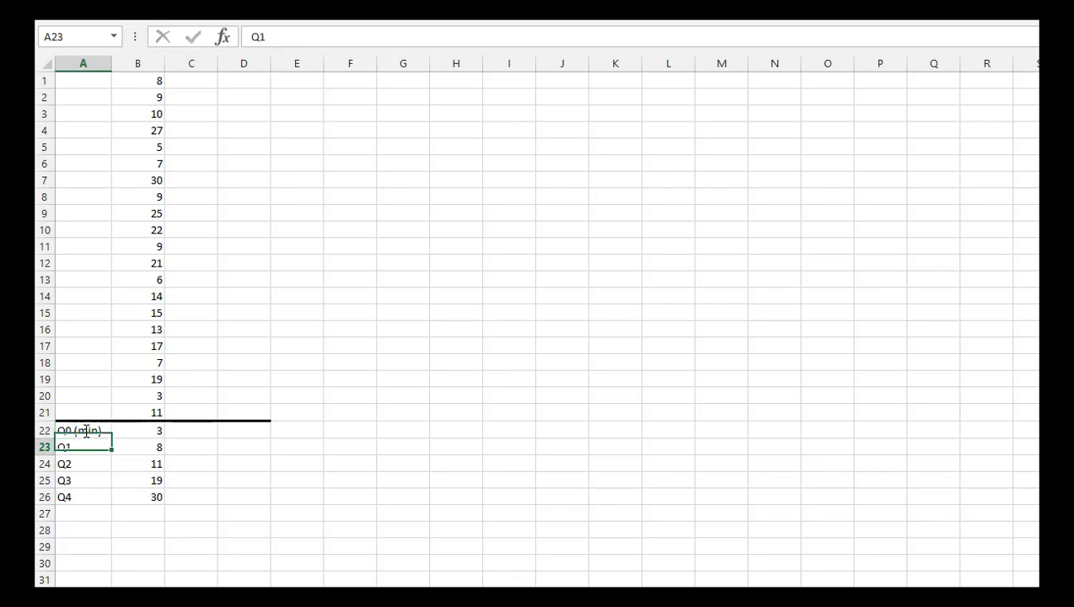
pyautogui.press('Down')
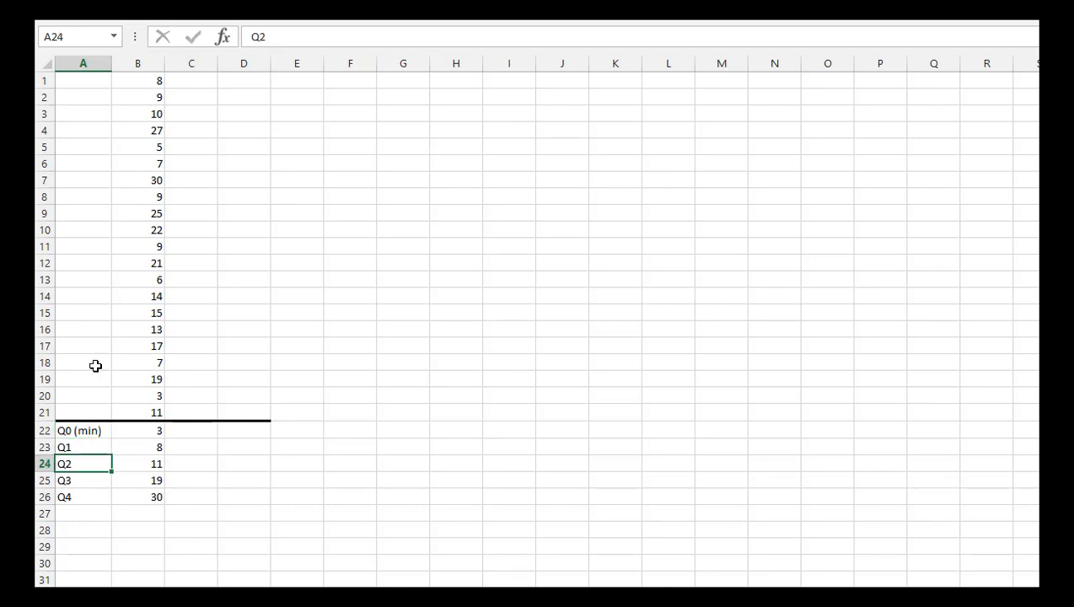
pyautogui.doubleClick(85, 461)
pyautogui.write('(med')
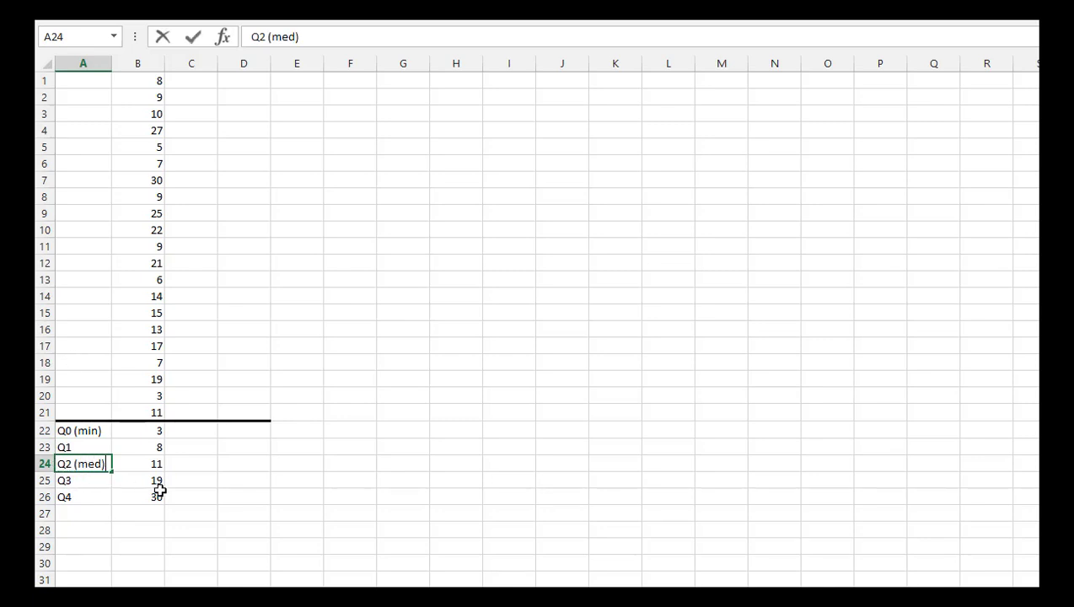
pyautogui.press('Return')
# Extend the label in A26 to read Q4 (max)
pyautogui.press('Down')
pyautogui.doubleClick(91, 497)
pyautogui.write('(max')
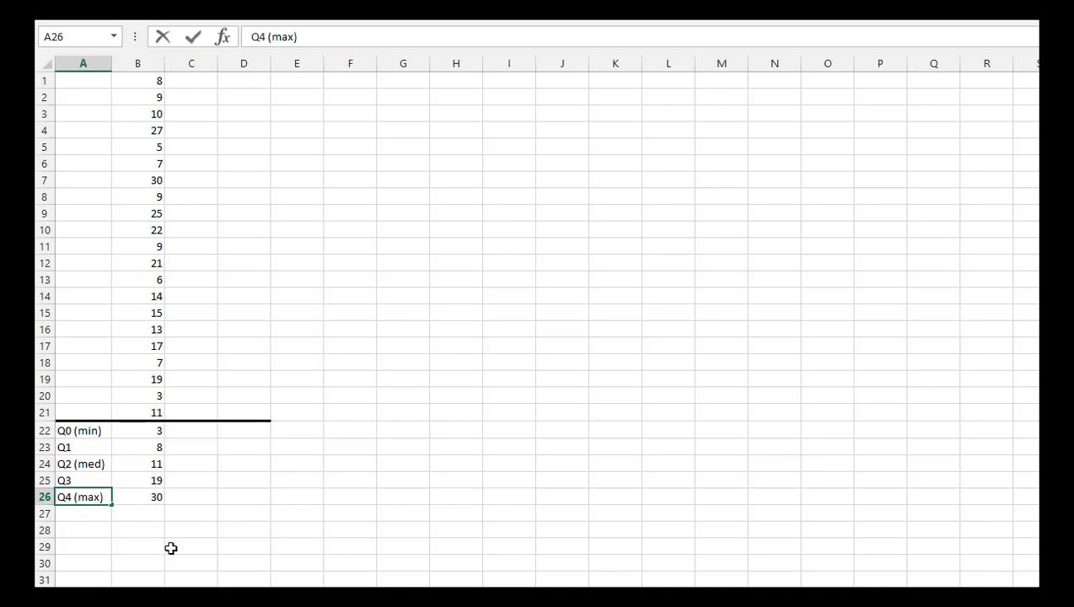
pyautogui.press('Return')
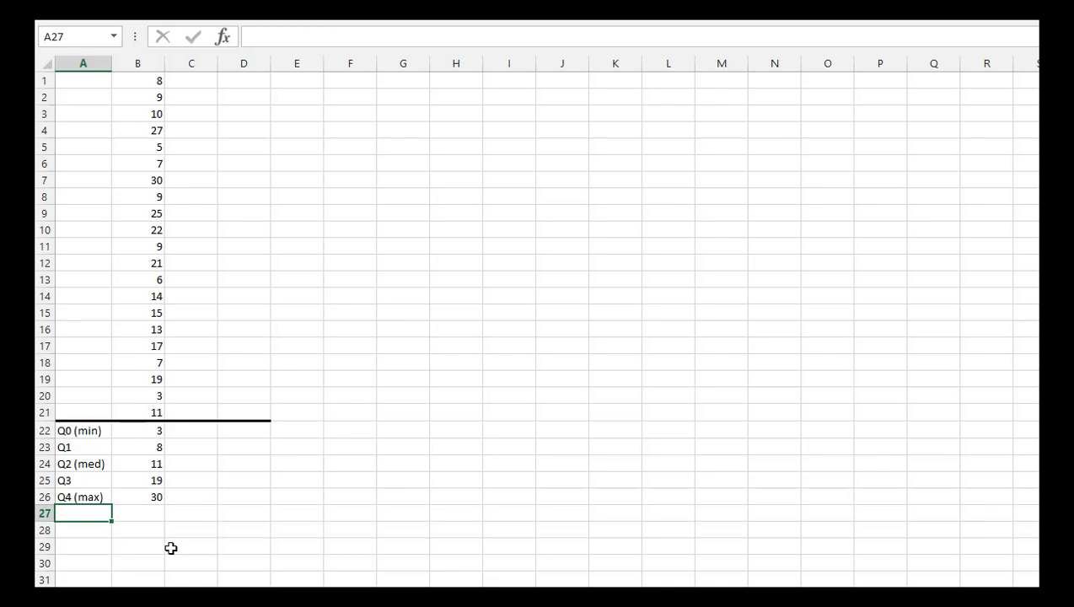
# Label A27 Mean and enter =AVERAGE(B1:B21) in B27
pyautogui.write('Mean')
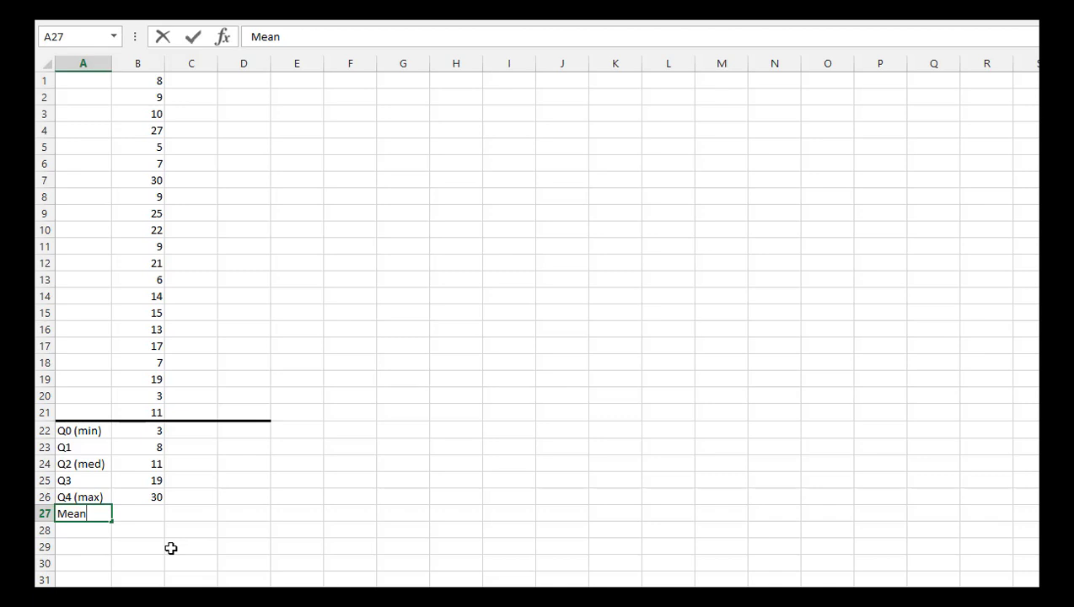
pyautogui.press('Tab')
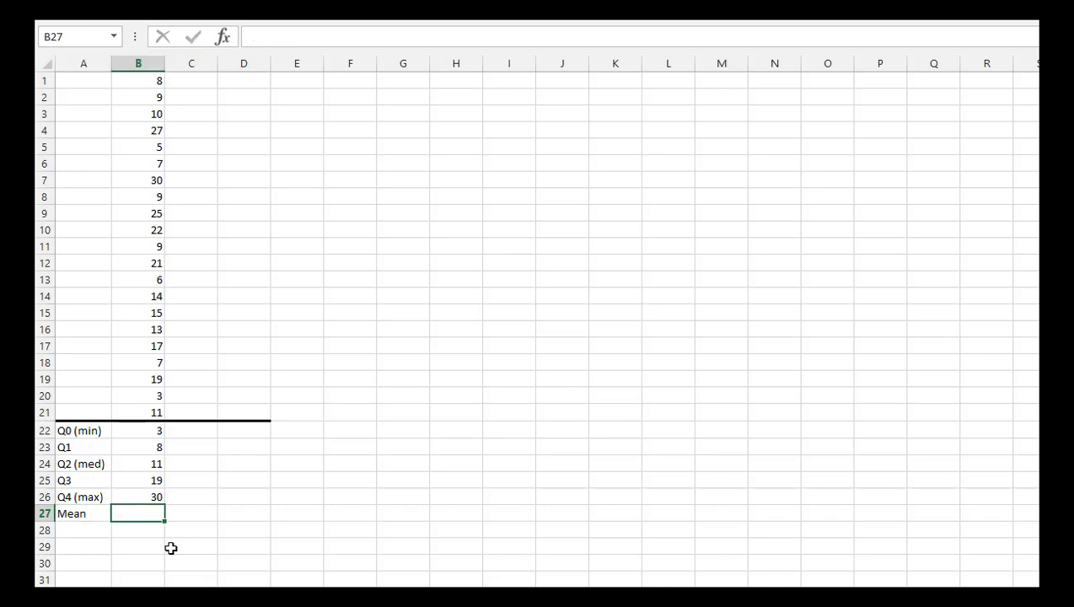
pyautogui.write('=average(')
pyautogui.press('Up')
pyautogui.press('Up')
pyautogui.press('Up')
pyautogui.press('Up')
pyautogui.press('Up')
pyautogui.press('Up')
pyautogui.press('Up')
pyautogui.press('Up')
pyautogui.press('Up')
pyautogui.press('Up')
pyautogui.press('Up')
pyautogui.press('Up')
pyautogui.press('Up')
pyautogui.press('Up')
pyautogui.press('Up')
pyautogui.press('Up')
pyautogui.press('Up')
pyautogui.press('Up')
pyautogui.press('Up')
pyautogui.press('Up')
pyautogui.hotkey('shift', 'Down')
pyautogui.hotkey('shift', 'Down')
pyautogui.hotkey('shift', 'Down')
pyautogui.hotkey('shift', 'Down')
pyautogui.hotkey('shift', 'Down')
pyautogui.hotkey('shift', 'Down')
pyautogui.hotkey('shift', 'Down')
pyautogui.hotkey('shift', 'Down')
pyautogui.hotkey('shift', 'Down')
pyautogui.hotkey('shift', 'Down')
pyautogui.hotkey('shift', 'Down')
pyautogui.hotkey('shift', 'Down')
pyautogui.hotkey('shift', 'Down')
pyautogui.hotkey('shift', 'Down')
pyautogui.hotkey('shift', 'Down')
pyautogui.hotkey('shift', 'Down')
pyautogui.hotkey('shift', 'Down')
pyautogui.hotkey('shift', 'Down')
pyautogui.hotkey('shift', 'Down')
pyautogui.hotkey('shift', 'Down')
pyautogui.hotkey('shift', 'Down')
pyautogui.hotkey('shift', 'Up')
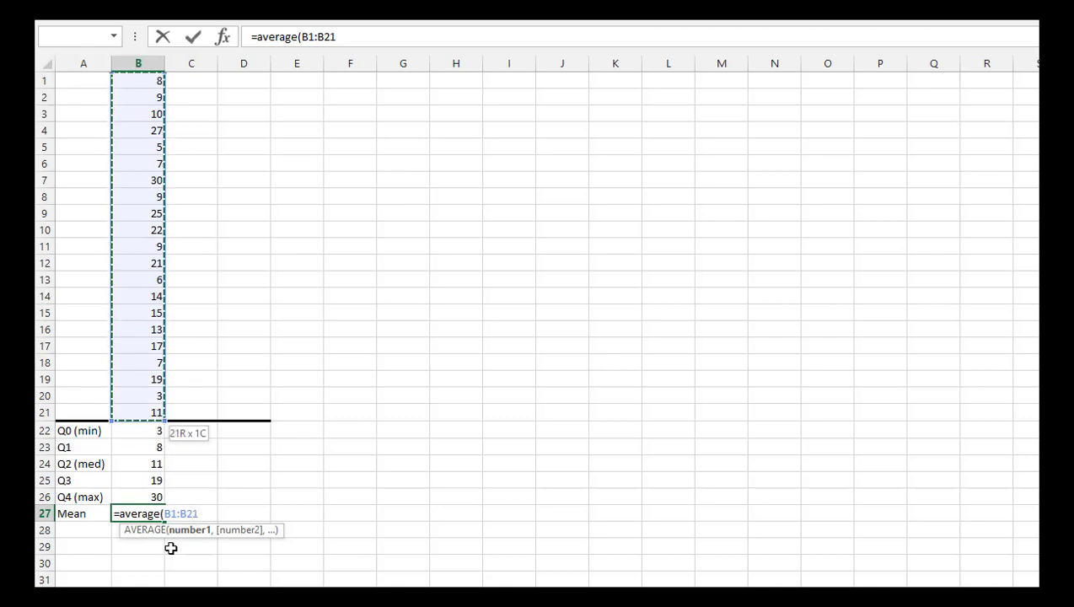
pyautogui.write(')')
pyautogui.press('Return')
# Label A28 Mode and enter =MODE(B1:B21) in B28
pyautogui.press('Left')
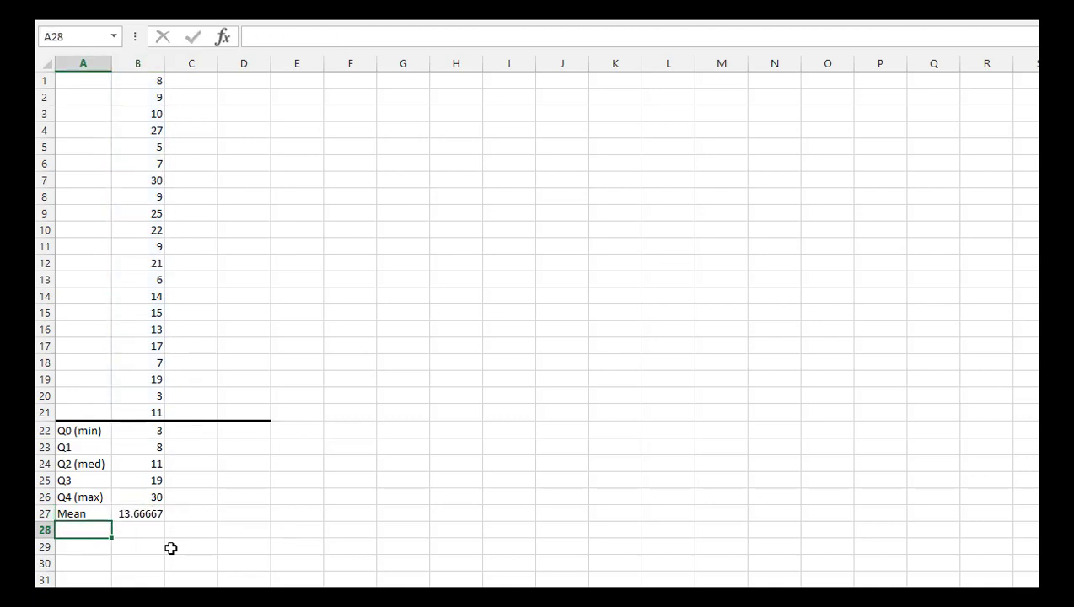
pyautogui.write('Mode')
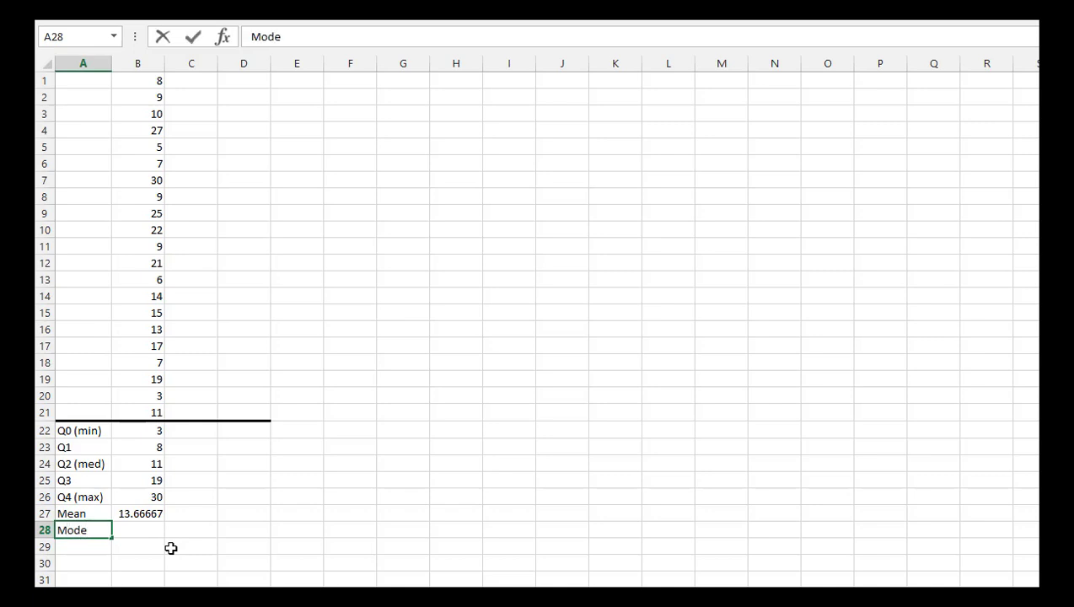
pyautogui.press('Tab')
pyautogui.write('=med')
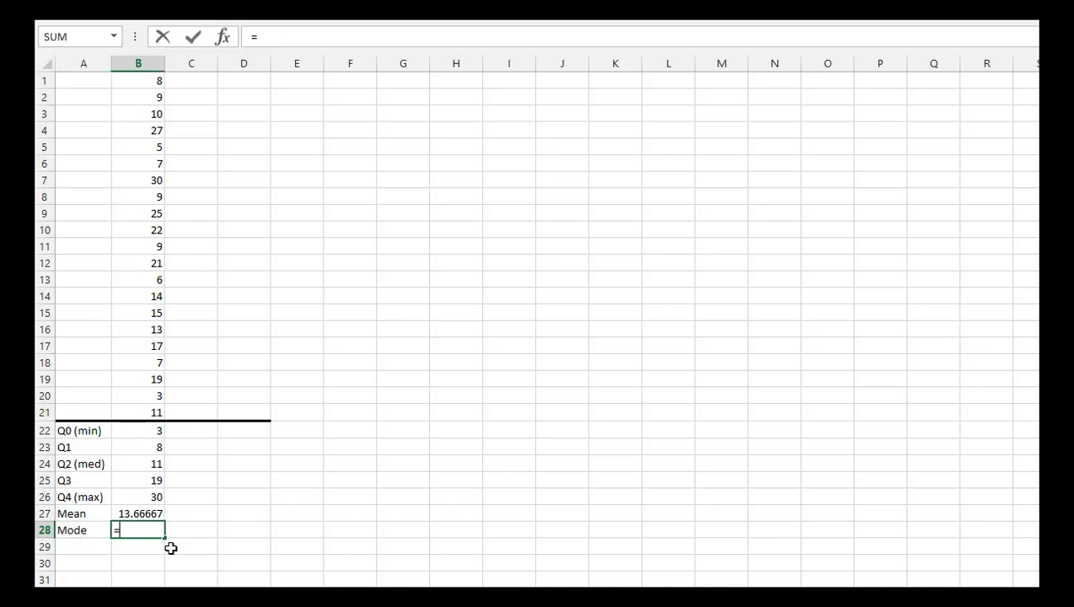
pyautogui.press('BackSpace')
pyautogui.press('BackSpace')
pyautogui.write('ode(')
pyautogui.press('Up')
pyautogui.press('Up')
pyautogui.press('Up')
pyautogui.press('Up')
pyautogui.press('Up')
pyautogui.press('Up')
pyautogui.press('Up')
pyautogui.press('Up')
pyautogui.press('Up')
pyautogui.press('Up')
pyautogui.press('Up')
pyautogui.press('Up')
pyautogui.press('Up')
pyautogui.press('Up')
pyautogui.press('Up')
pyautogui.press('Up')
pyautogui.press('Up')
pyautogui.press('Up')
pyautogui.press('Up')
pyautogui.press('Up')
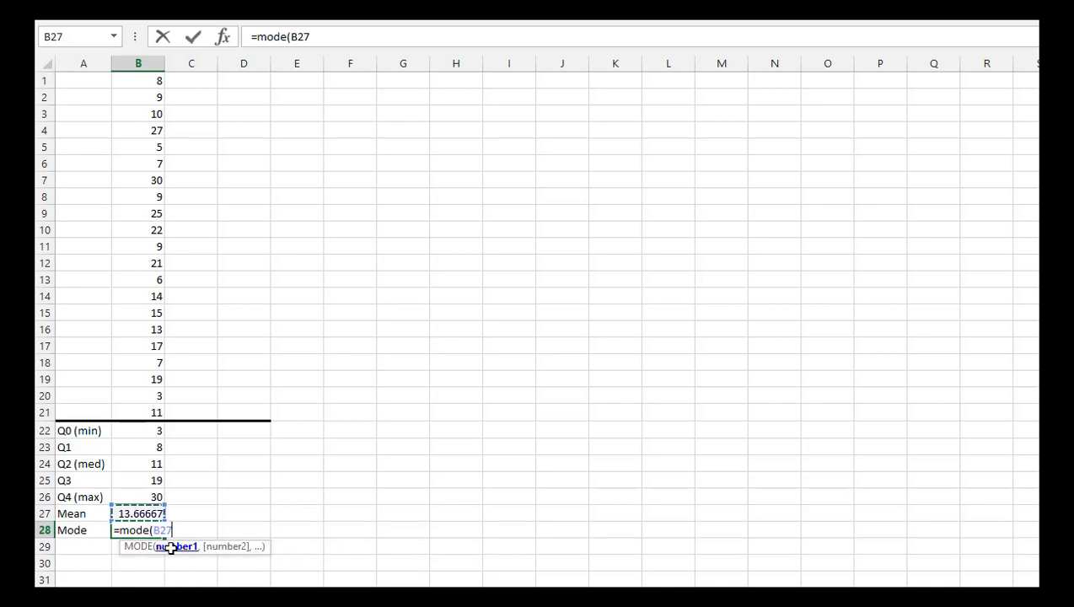
pyautogui.hotkey('shift', 'Down')
pyautogui.hotkey('shift', 'Down')
pyautogui.hotkey('shift', 'Down')
pyautogui.hotkey('shift', 'Down')
pyautogui.hotkey('shift', 'Down')
pyautogui.hotkey('shift', 'Down')
pyautogui.hotkey('shift', 'Down')
pyautogui.hotkey('shift', 'Down')
pyautogui.hotkey('shift', 'Down')
pyautogui.hotkey('shift', 'Down')
pyautogui.hotkey('shift', 'Down')
pyautogui.hotkey('shift', 'Down')
pyautogui.hotkey('shift', 'Down')
pyautogui.hotkey('shift', 'Down')
pyautogui.hotkey('shift', 'Down')
pyautogui.hotkey('shift', 'Down')
pyautogui.hotkey('shift', 'Down')
pyautogui.hotkey('shift', 'Down')
pyautogui.hotkey('shift', 'Down')
pyautogui.hotkey('shift', 'Down')
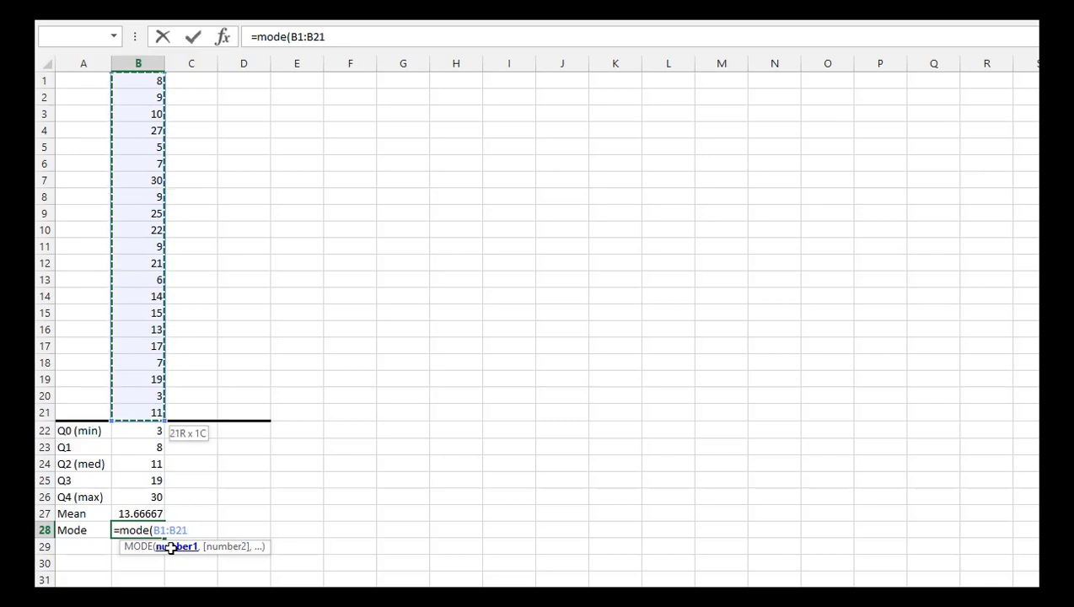
pyautogui.press('Return')
# Label A29 Skewness and enter =SKEW(B1:B21) in B29
pyautogui.press('Left')
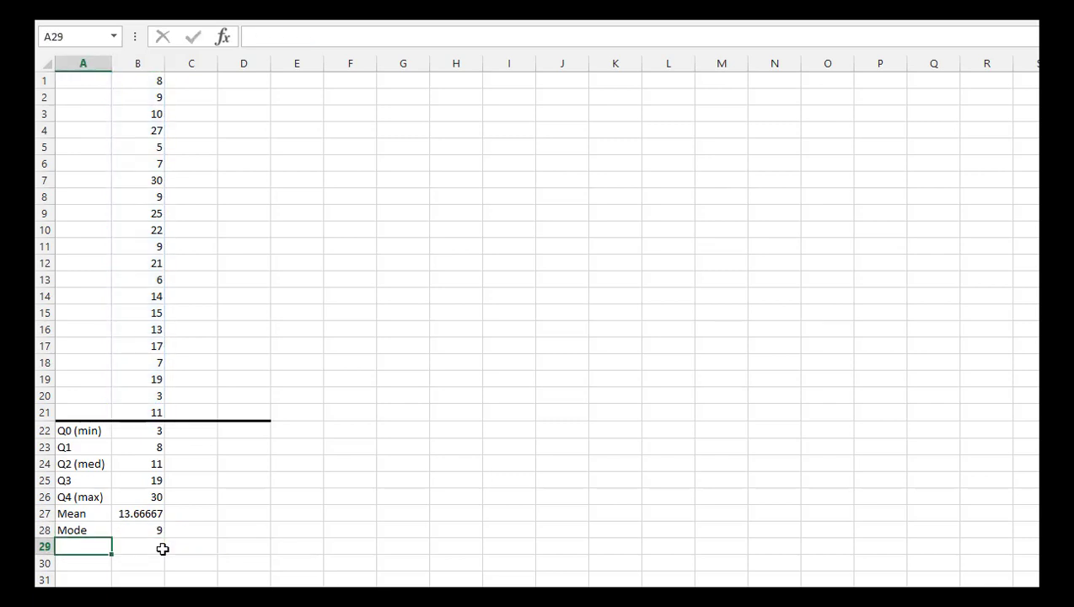
pyautogui.write('Skew')
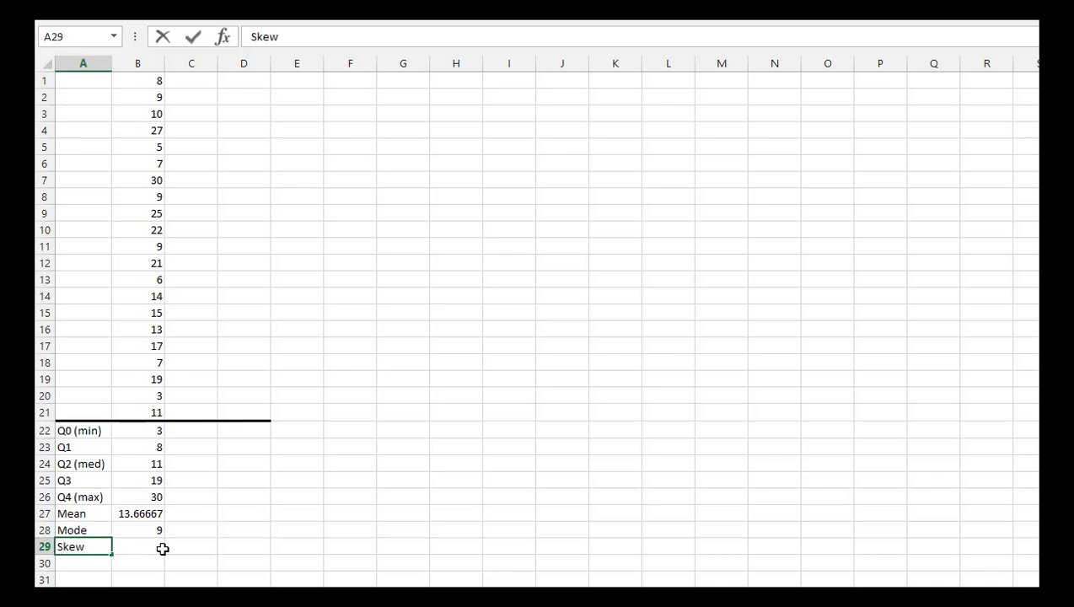
pyautogui.write('ness')
pyautogui.press('Tab')
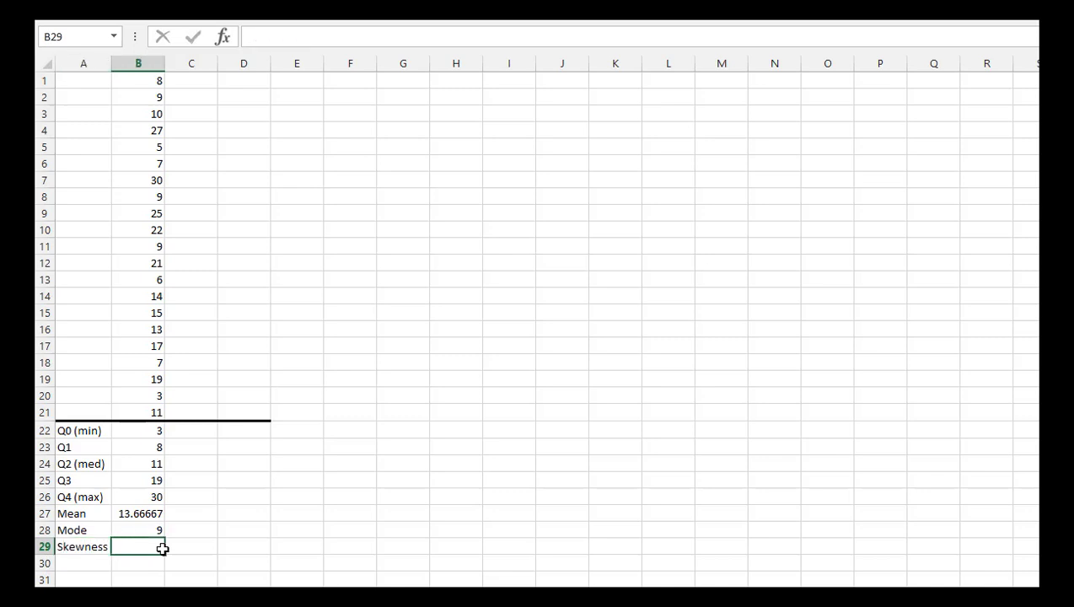
pyautogui.write('=s')
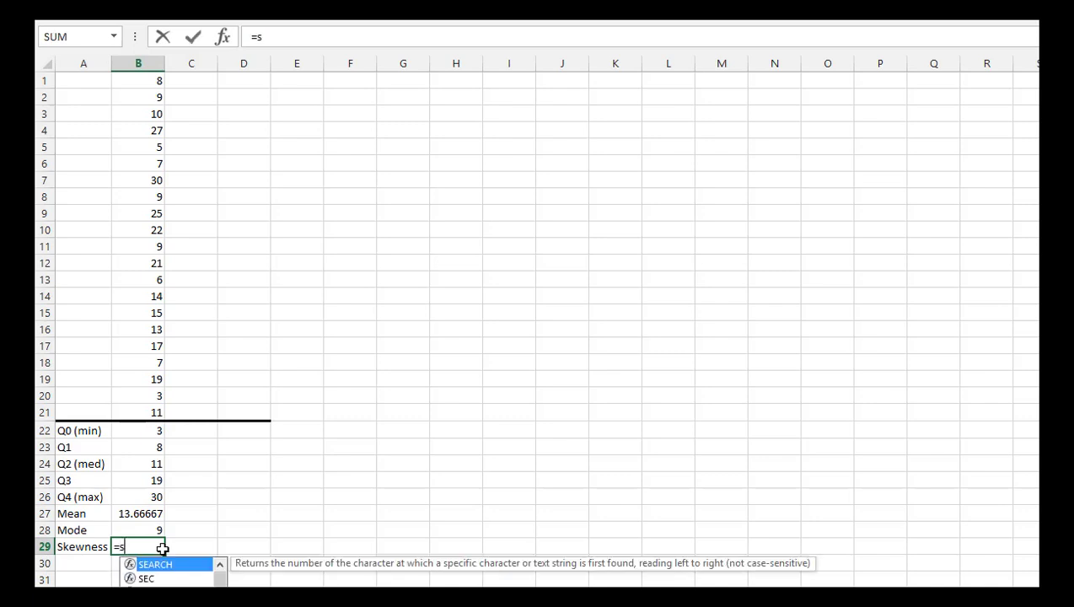
pyautogui.write('kew(')
pyautogui.press('Up')
pyautogui.press('Up')
pyautogui.press('Up')
pyautogui.press('Up')
pyautogui.press('Up')
pyautogui.press('Up')
pyautogui.press('Up')
pyautogui.press('Up')
pyautogui.press('Up')
pyautogui.press('Up')
pyautogui.press('Up')
pyautogui.press('Up')
pyautogui.press('Up')
pyautogui.press('Up')
pyautogui.press('Up')
pyautogui.press('Up')
pyautogui.press('Up')
pyautogui.press('Up')
pyautogui.press('Up')
pyautogui.press('Up')
pyautogui.press('Up')
pyautogui.press('Up')
pyautogui.press('Up')
pyautogui.press('Up')
pyautogui.press('Up')
pyautogui.hotkey('shift', 'Down')
pyautogui.hotkey('shift', 'Down')
pyautogui.hotkey('shift', 'Down')
pyautogui.hotkey('shift', 'Down')
pyautogui.hotkey('shift', 'Down')
pyautogui.hotkey('shift', 'Down')
pyautogui.hotkey('shift', 'Down')
pyautogui.hotkey('shift', 'Down')
pyautogui.hotkey('shift', 'Down')
pyautogui.hotkey('shift', 'Down')
pyautogui.hotkey('shift', 'Down')
pyautogui.hotkey('shift', 'Down')
pyautogui.hotkey('shift', 'Down')
pyautogui.hotkey('shift', 'Down')
pyautogui.hotkey('shift', 'Down')
pyautogui.hotkey('shift', 'Down')
pyautogui.hotkey('shift', 'Down')
pyautogui.hotkey('shift', 'Down')
pyautogui.hotkey('shift', 'Down')
pyautogui.hotkey('shift', 'Down')
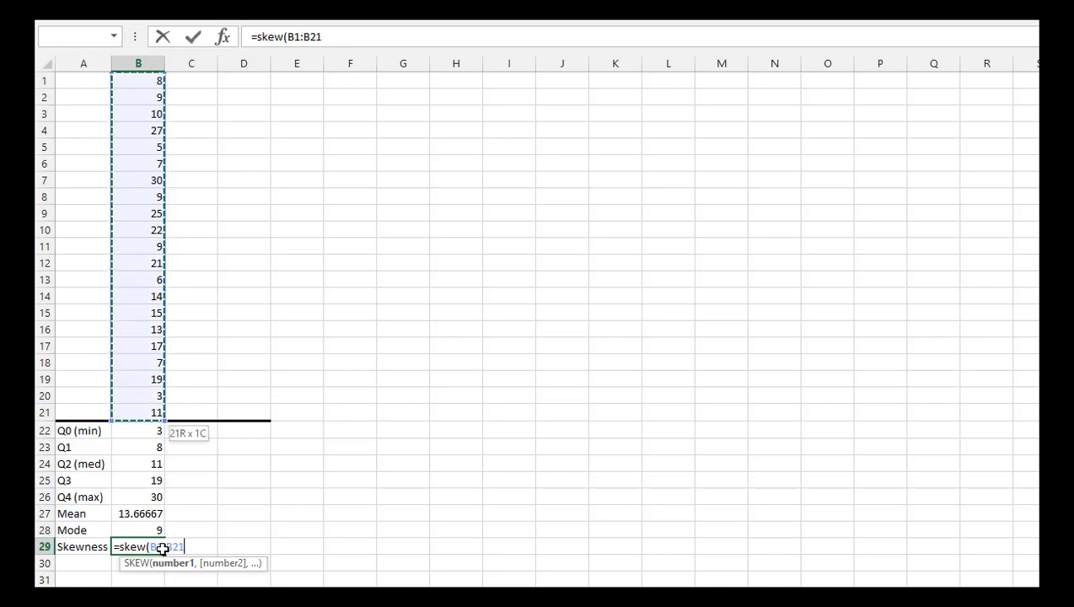
pyautogui.write('_')
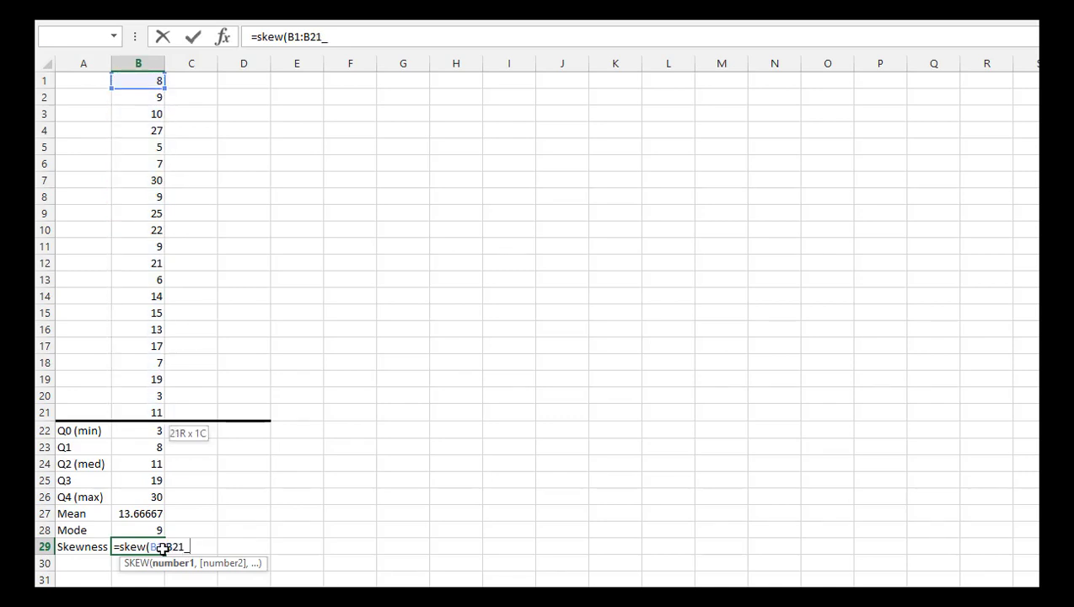
pyautogui.press('BackSpace')
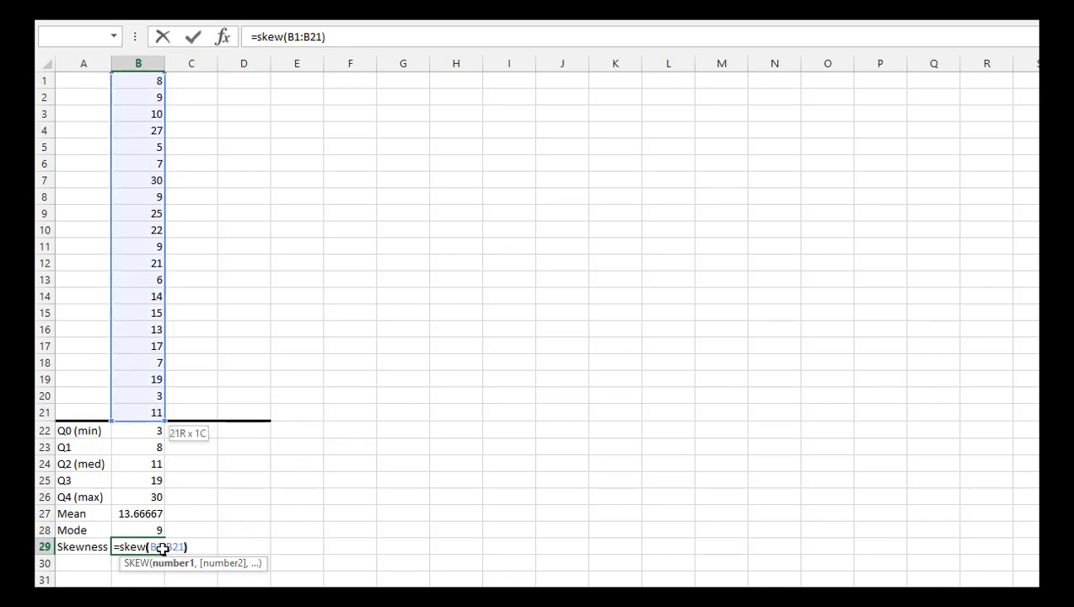
pyautogui.press('Return')
pyautogui.press('Right')
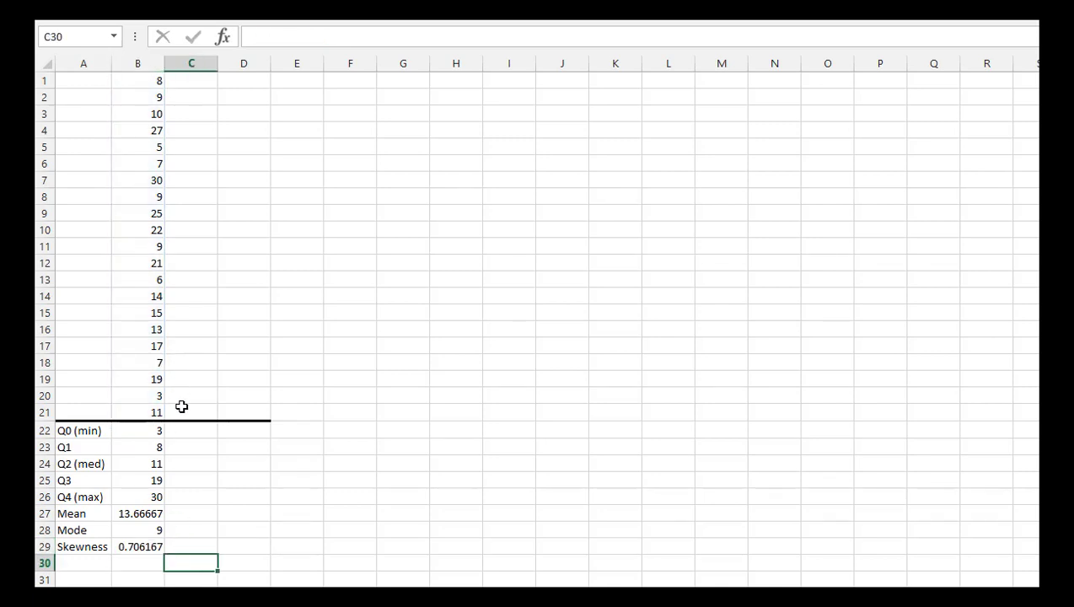
# Copy the data in B1:B21 and paste it into column C starting at C1
pyautogui.moveTo(135, 340); pyautogui.dragTo(140, 80)
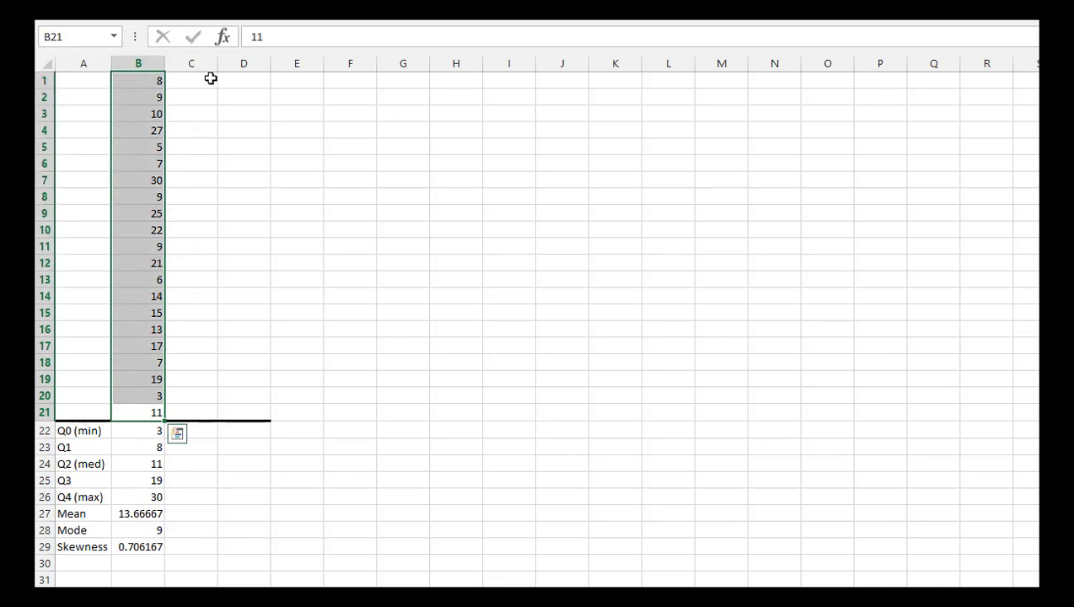
pyautogui.hotkey('ctrl', 'c')
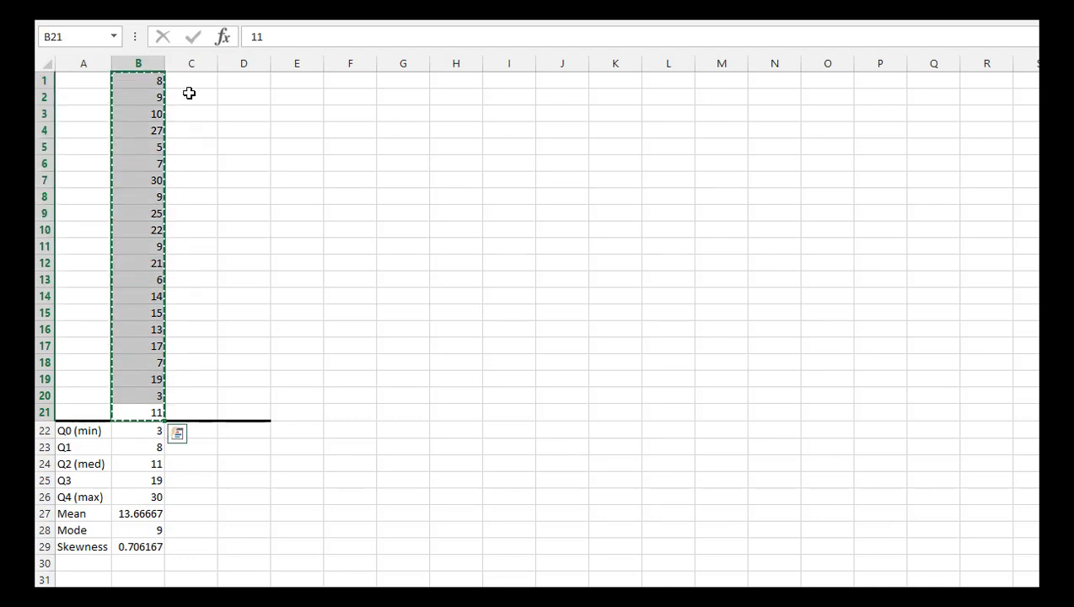
pyautogui.press('Right')
pyautogui.press('Up')
pyautogui.press('Up')
pyautogui.press('Up')
pyautogui.press('Up')
pyautogui.press('Up')
pyautogui.press('Up')
pyautogui.press('Up')
pyautogui.press('Up')
pyautogui.press('Up')
pyautogui.press('Up')
pyautogui.press('Up')
pyautogui.press('Up')
pyautogui.press('Up')
pyautogui.press('Up')
pyautogui.press('Up')
pyautogui.press('Up')
pyautogui.press('Up')
pyautogui.press('Up')
pyautogui.press('Up')
pyautogui.press('Up')
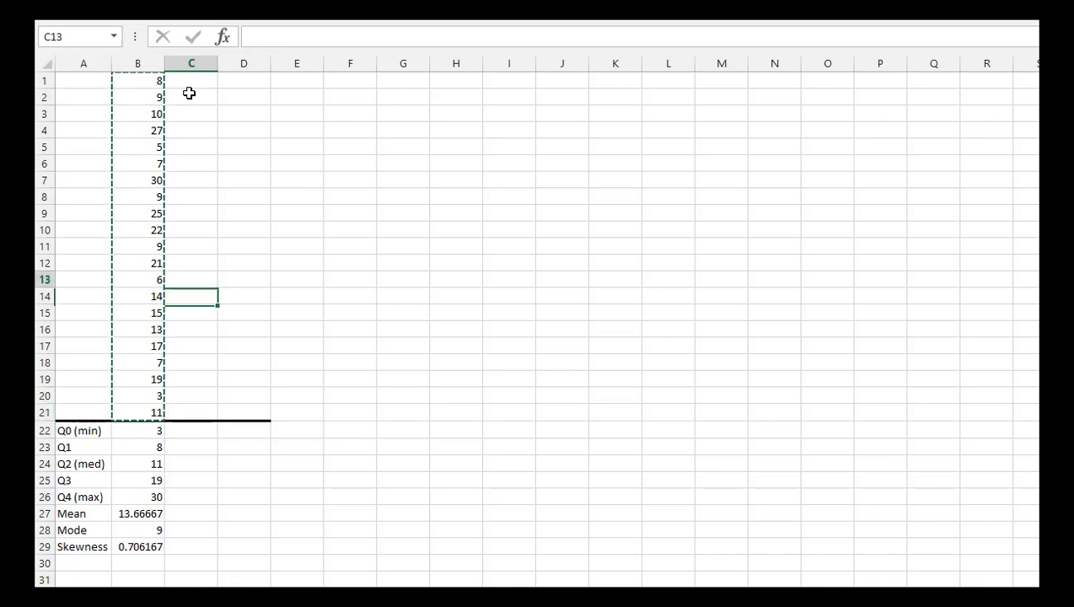
pyautogui.hotkey('ctrl', 'v')
# Sort C1:C21 from smallest to largest, continuing with the current selection only
pyautogui.hotkey('shift', 'Down')
pyautogui.hotkey('shift', 'Down')
pyautogui.hotkey('shift', 'Down')
pyautogui.hotkey('shift', 'Down')
pyautogui.hotkey('shift', 'Down')
pyautogui.hotkey('shift', 'Down')
pyautogui.hotkey('shift', 'Down')
pyautogui.hotkey('shift', 'Down')
pyautogui.hotkey('shift', 'Down')
pyautogui.hotkey('shift', 'Down')
pyautogui.hotkey('shift', 'Down')
pyautogui.hotkey('shift', 'Down')
pyautogui.hotkey('shift', 'Down')
pyautogui.hotkey('shift', 'Down')
pyautogui.hotkey('shift', 'Down')
pyautogui.hotkey('shift', 'Down')
pyautogui.hotkey('shift', 'Down')
pyautogui.hotkey('shift', 'Down')
pyautogui.hotkey('shift', 'Down')
pyautogui.hotkey('shift', 'Down')
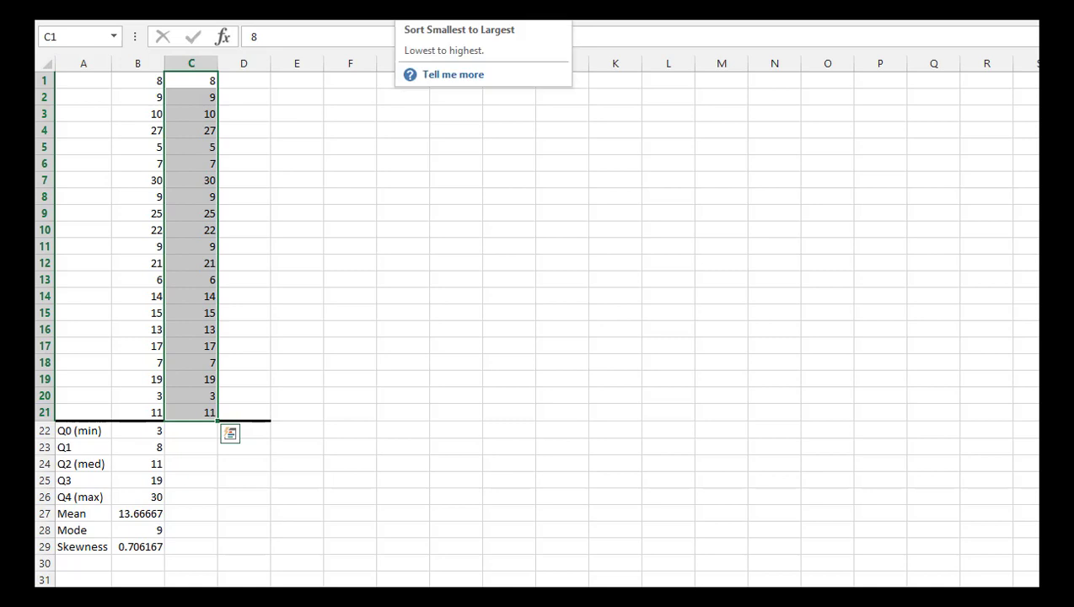
pyautogui.click(403, 12)
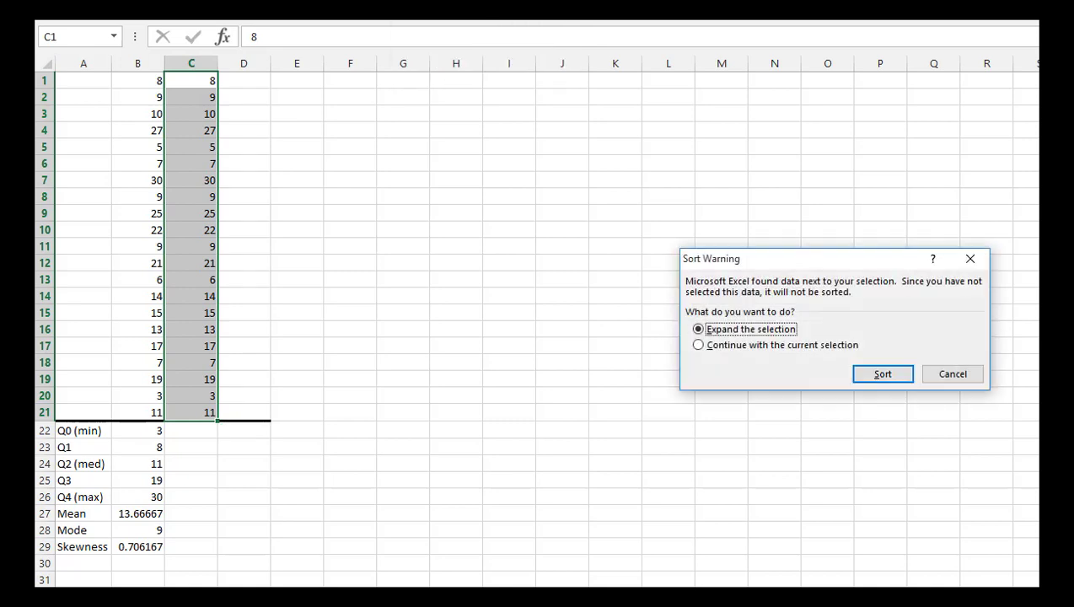
pyautogui.click(750, 346)
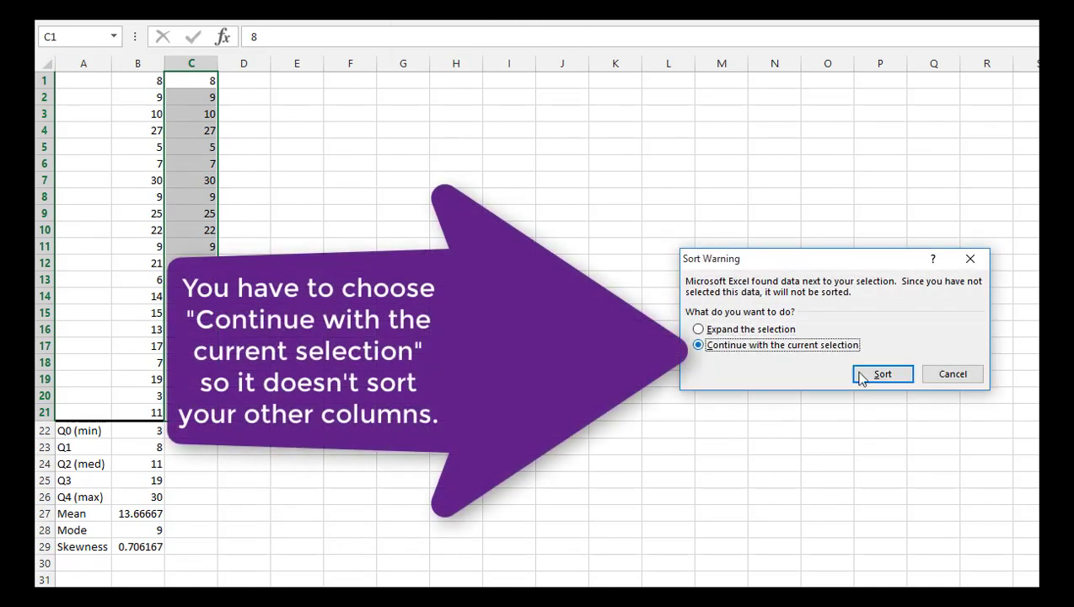
pyautogui.click(889, 373)
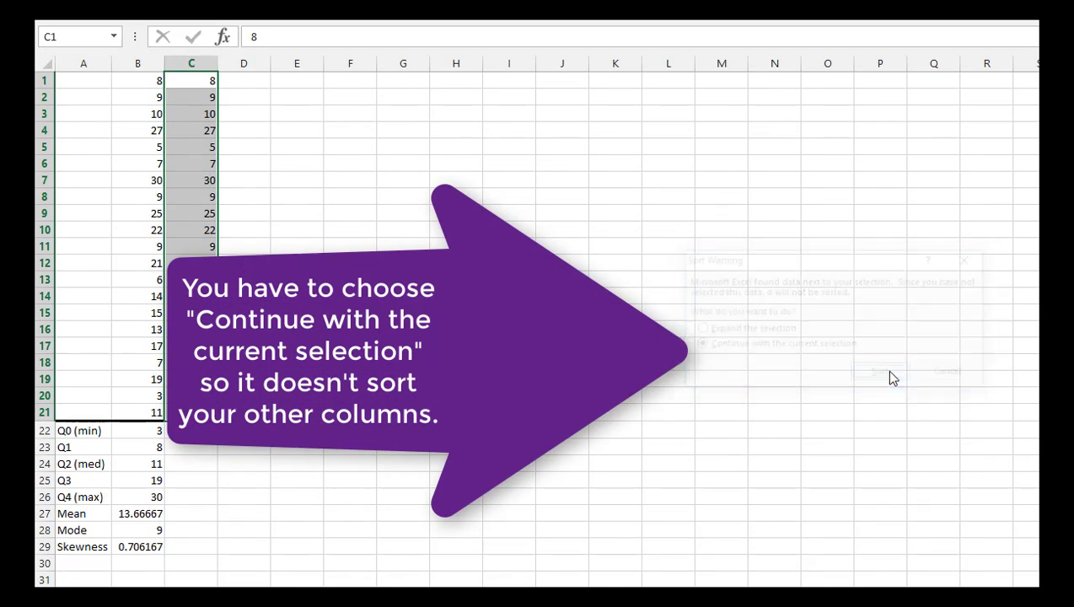
# Compare the sorted values in C1:C21 with the minimum, maximum and mode results in column B
pyautogui.click(198, 83)
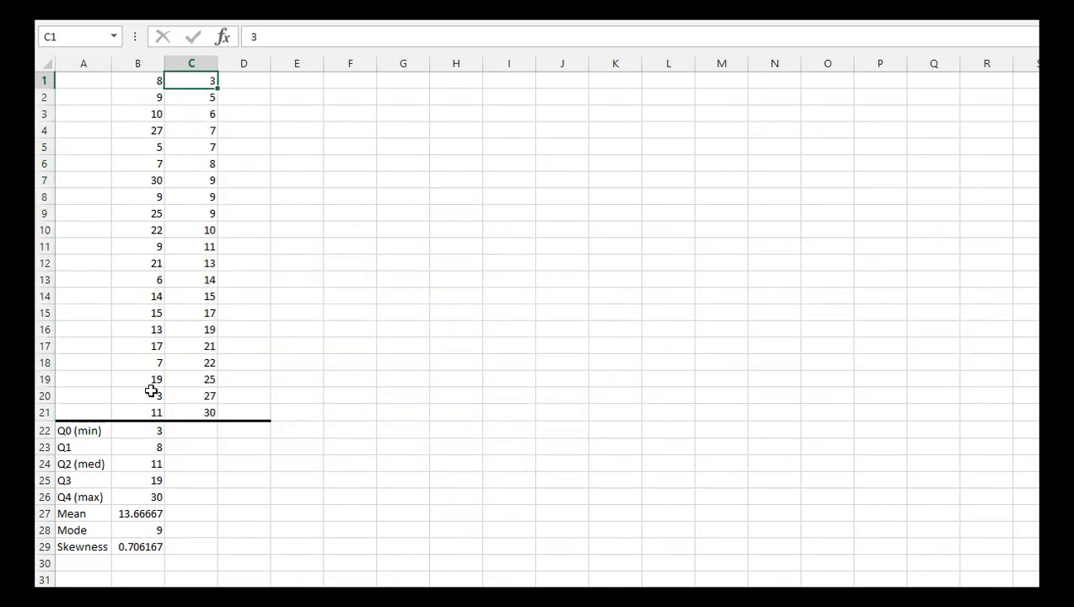
pyautogui.click(139, 430)
pyautogui.click(190, 408)
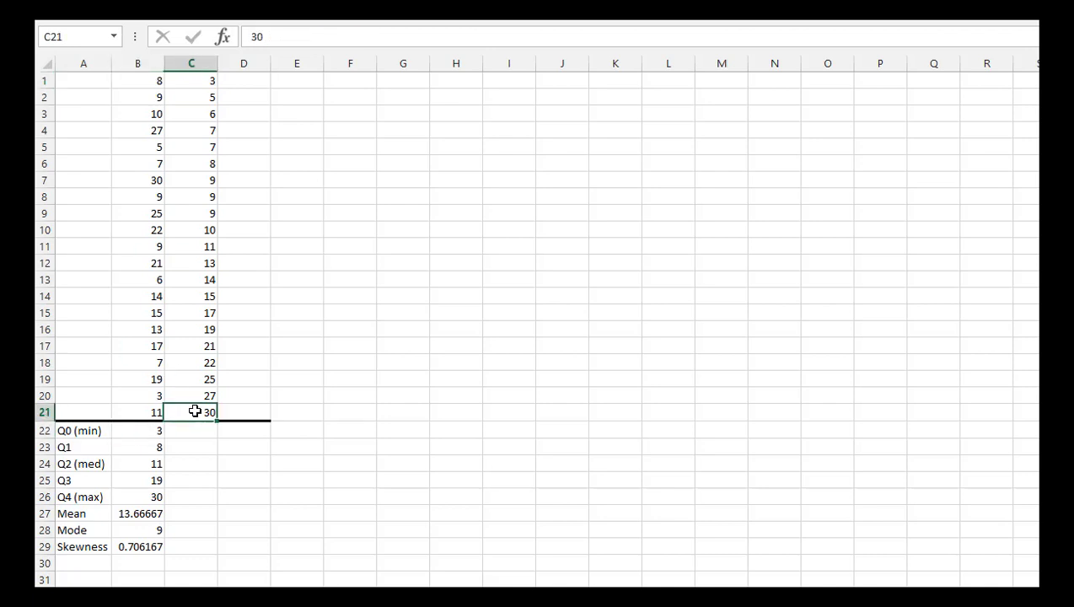
pyautogui.click(140, 498)
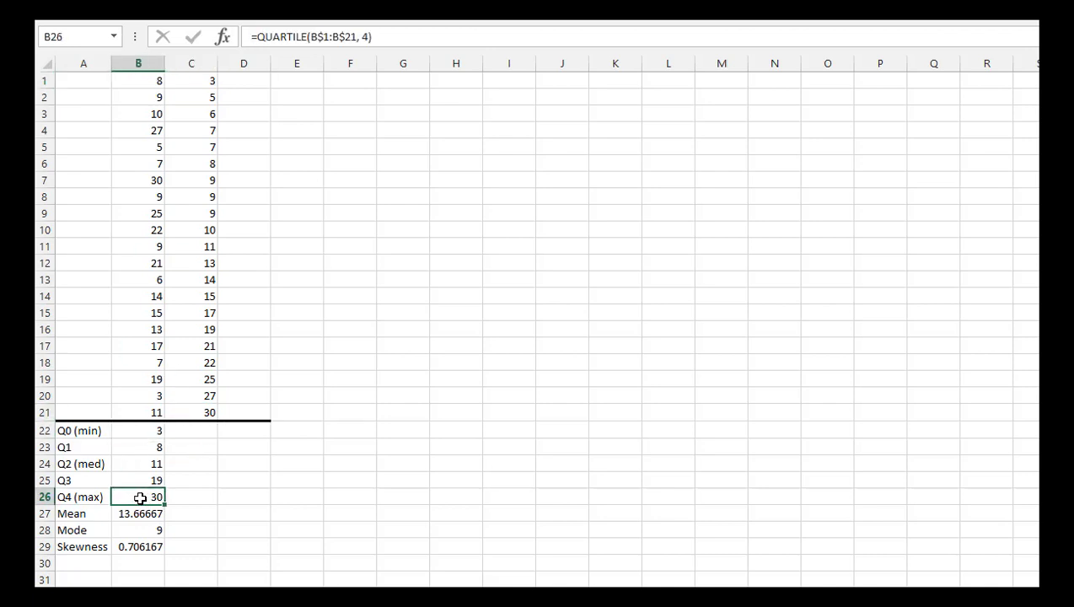
pyautogui.click(135, 530)
pyautogui.moveTo(199, 179); pyautogui.dragTo(200, 210)
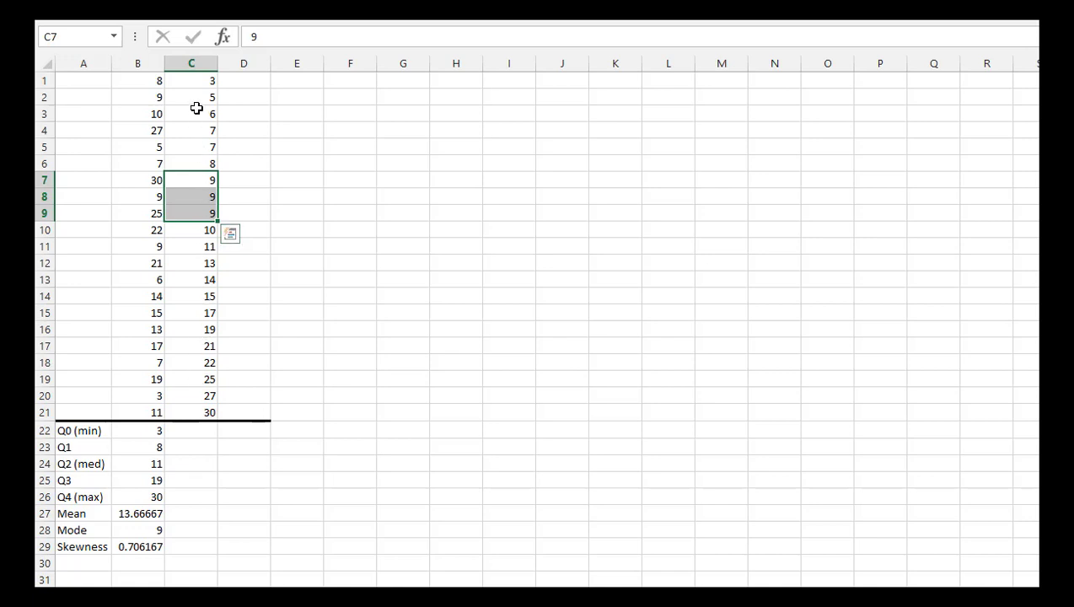
pyautogui.click(188, 198)
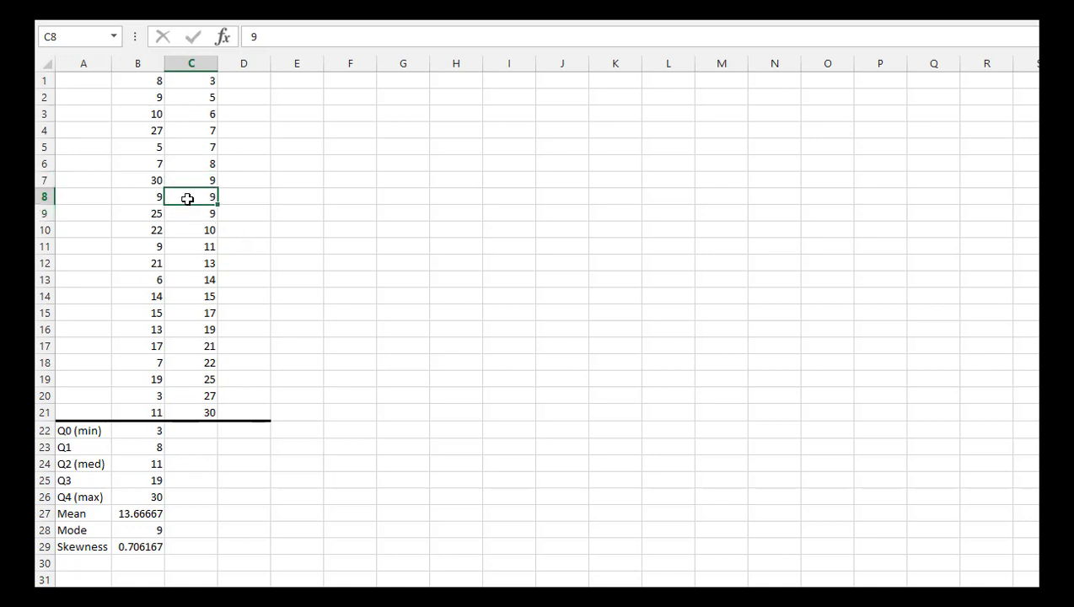
pyautogui.click(191, 80)
pyautogui.moveTo(190, 80); pyautogui.dragTo(201, 412)
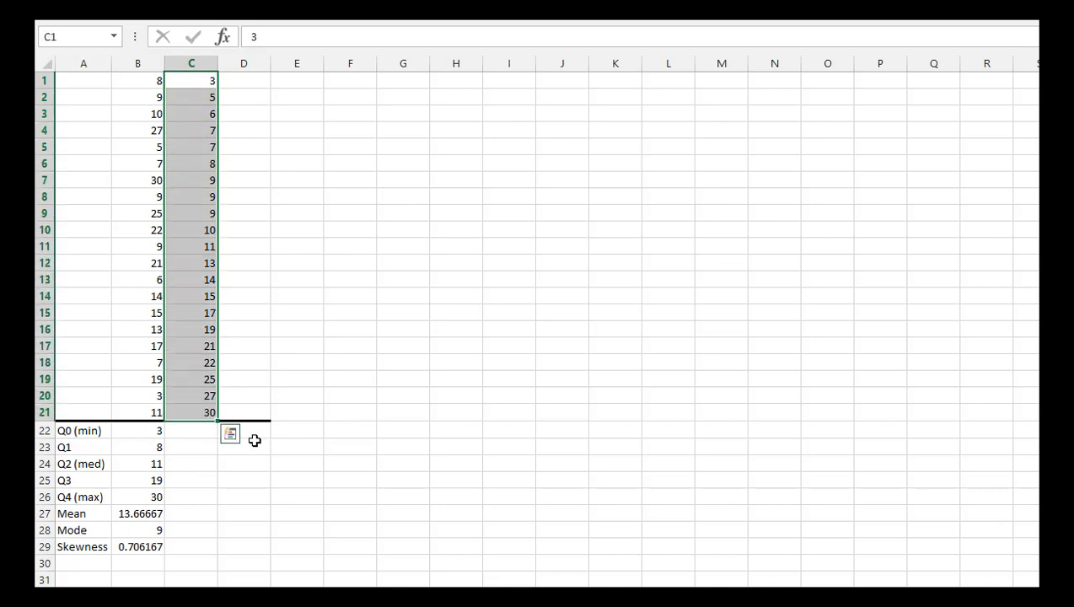
# Fill the statistics formulas in B22:B29 across into C22:C29
pyautogui.click(152, 432)
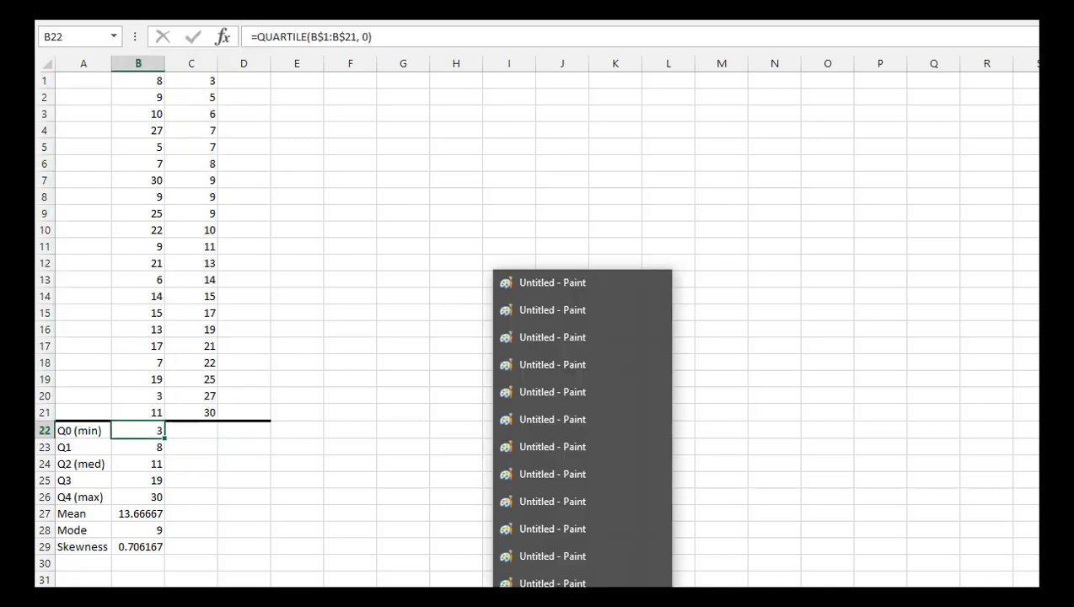
pyautogui.moveTo(152, 432)
pyautogui.mouseDown()
pyautogui.moveTo(152, 547)
pyautogui.moveTo(219, 557)
pyautogui.mouseUp()
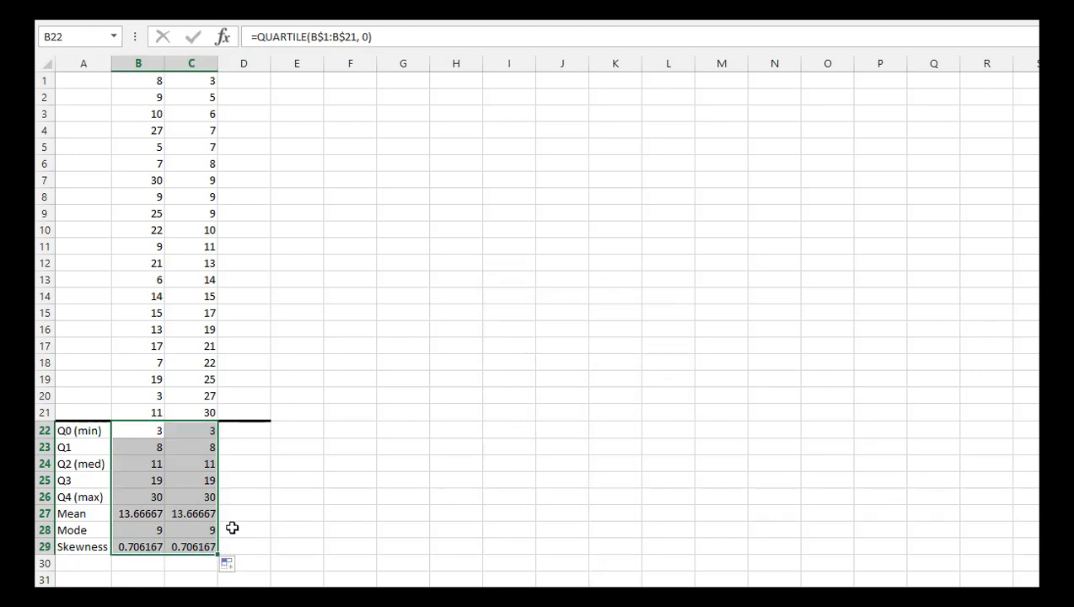
# Inspect the cell references of the copied formulas in C22:C29 and the first and last sorted values in C1 and C21
pyautogui.click(209, 398)
pyautogui.click(197, 431)
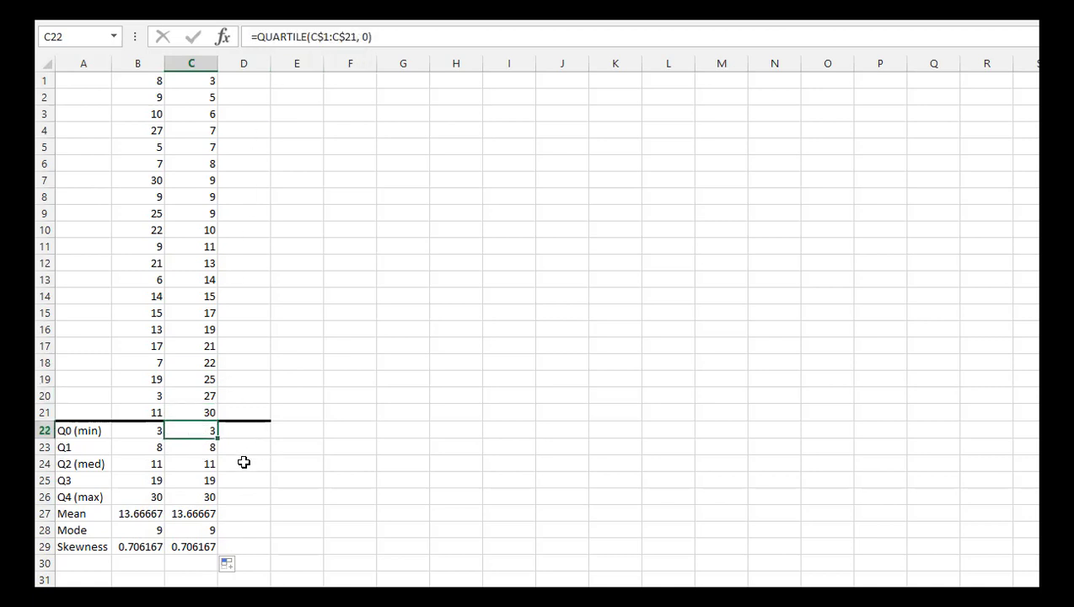
pyautogui.click(210, 478)
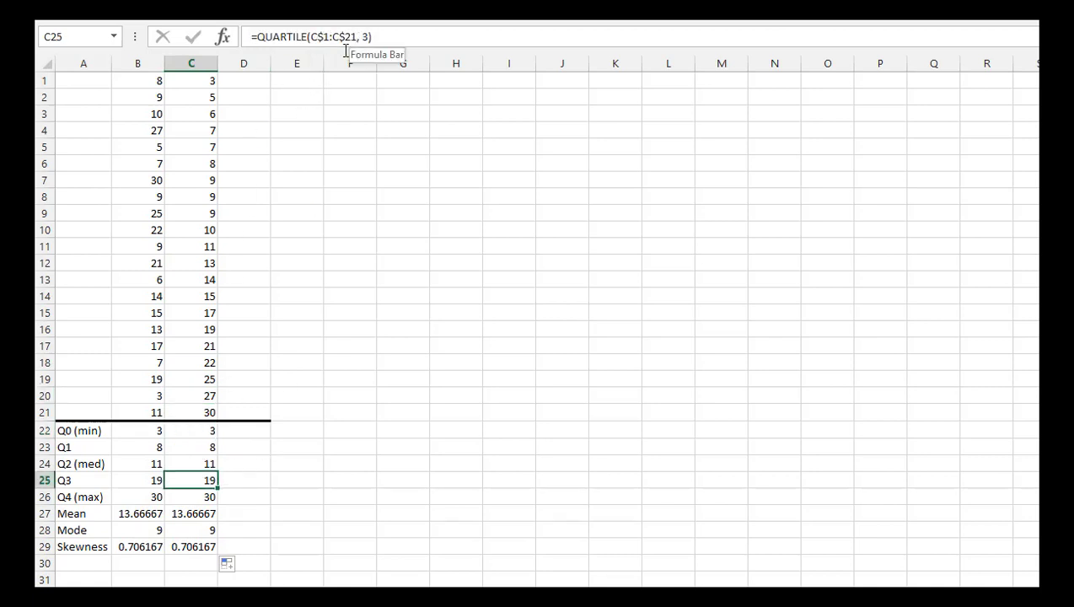
pyautogui.moveTo(155, 80); pyautogui.dragTo(192, 412)
pyautogui.click(150, 432)
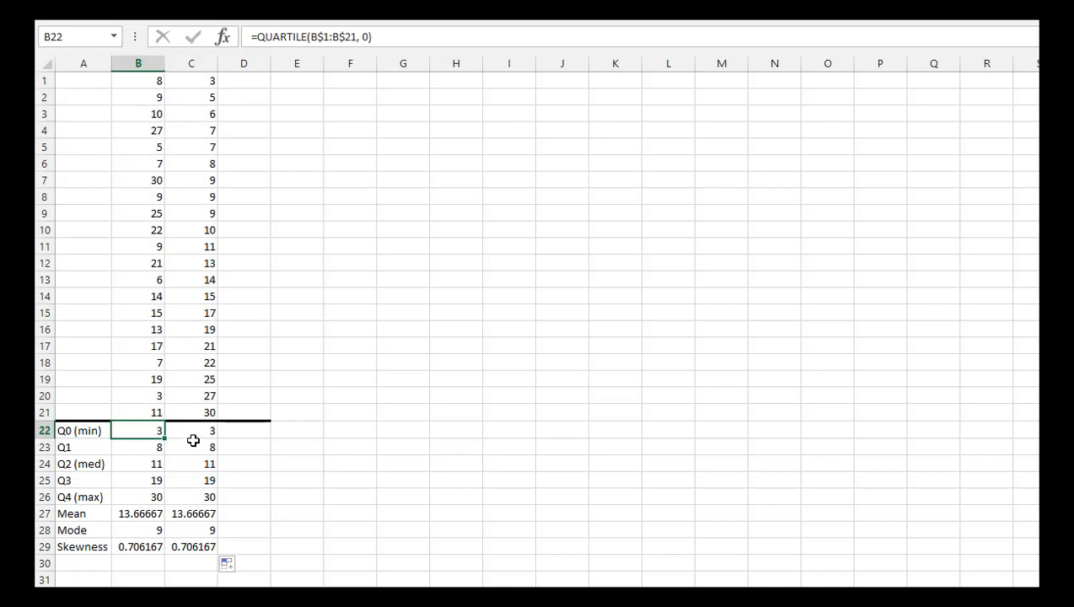
pyautogui.click(195, 445)
pyautogui.click(194, 480)
pyautogui.click(207, 547)
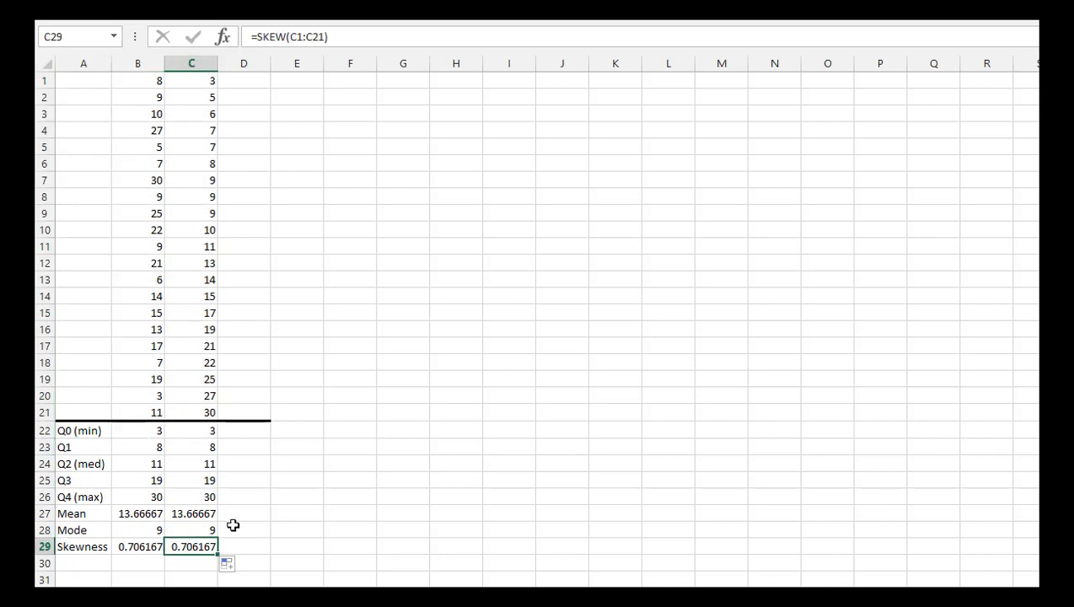
pyautogui.click(240, 544)
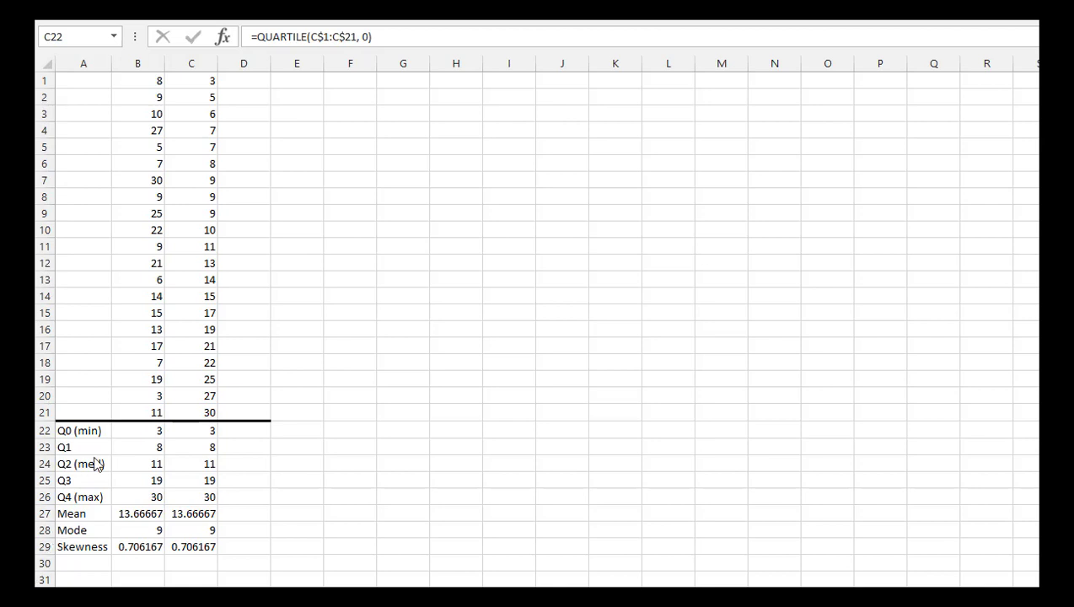
pyautogui.click(186, 82)
pyautogui.click(191, 85)
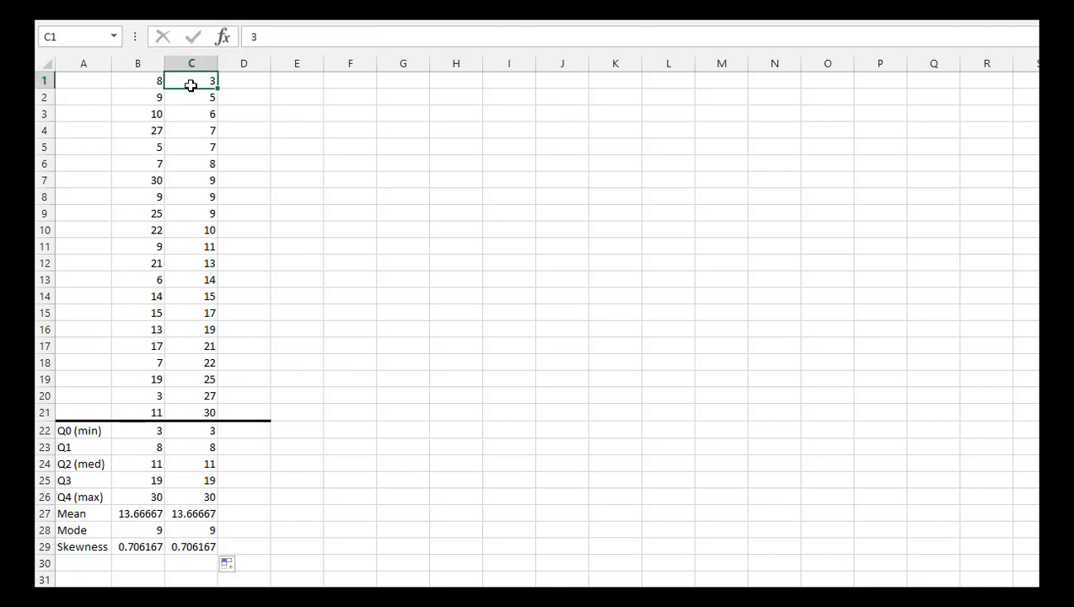
pyautogui.click(208, 413)
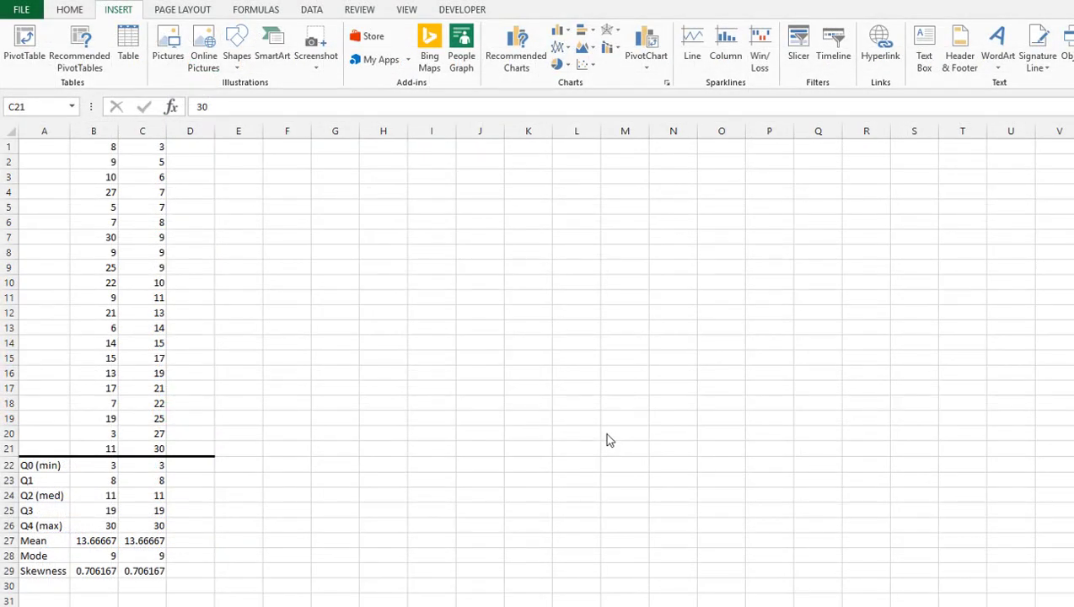
# Draw a rectangle shape three columns wide over rows 6 to 10 beside the data, placed over about F6:H10
pyautogui.click(119, 9)
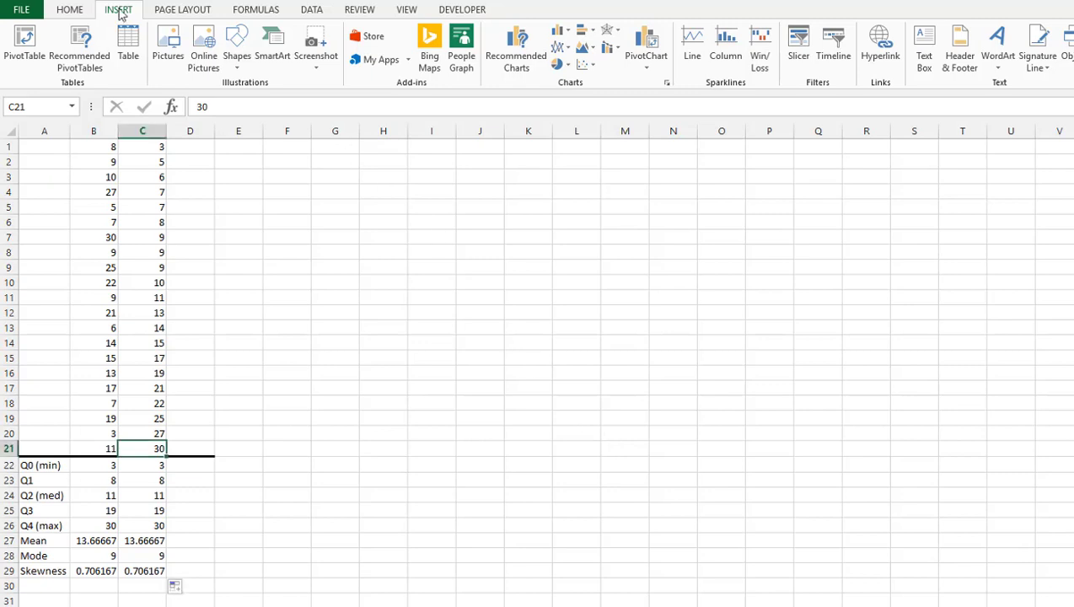
pyautogui.click(240, 70)
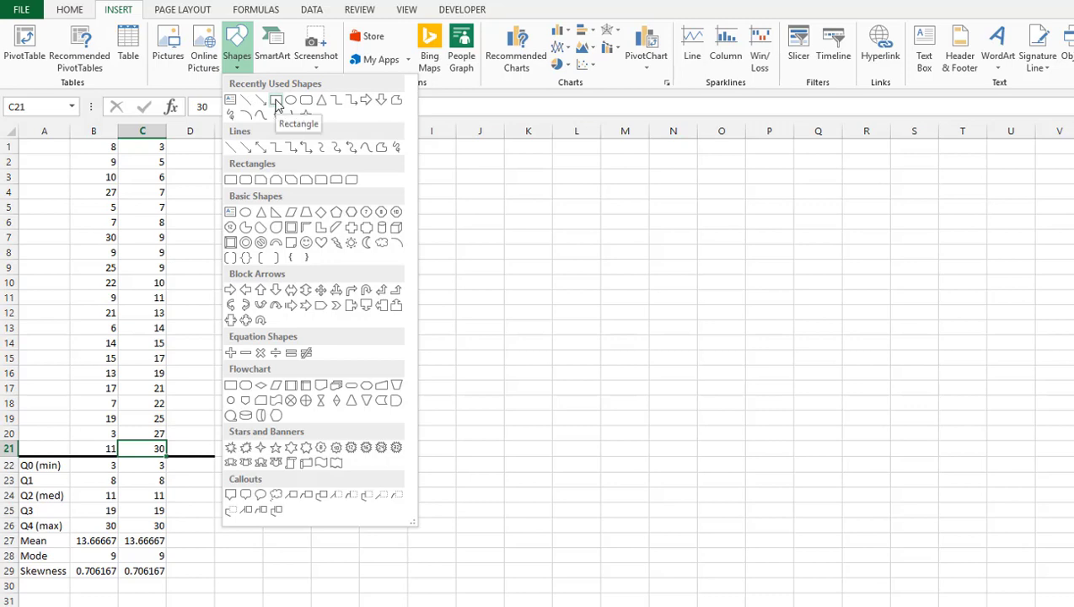
pyautogui.click(276, 100)
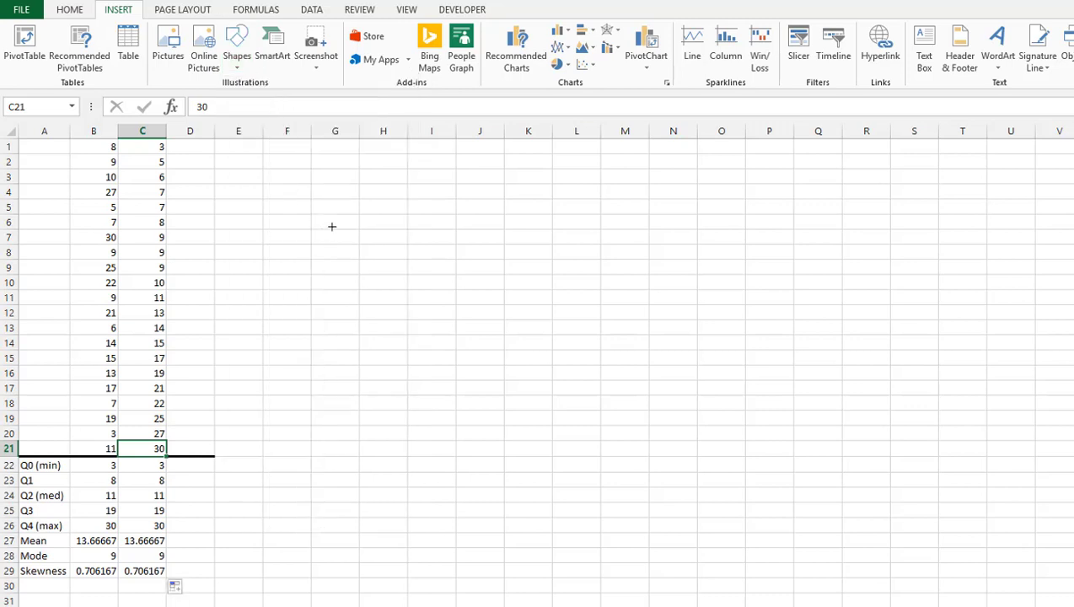
pyautogui.moveTo(323, 217)
pyautogui.mouseDown()
pyautogui.moveTo(424, 297)
pyautogui.moveTo(453, 296)
pyautogui.mouseUp()
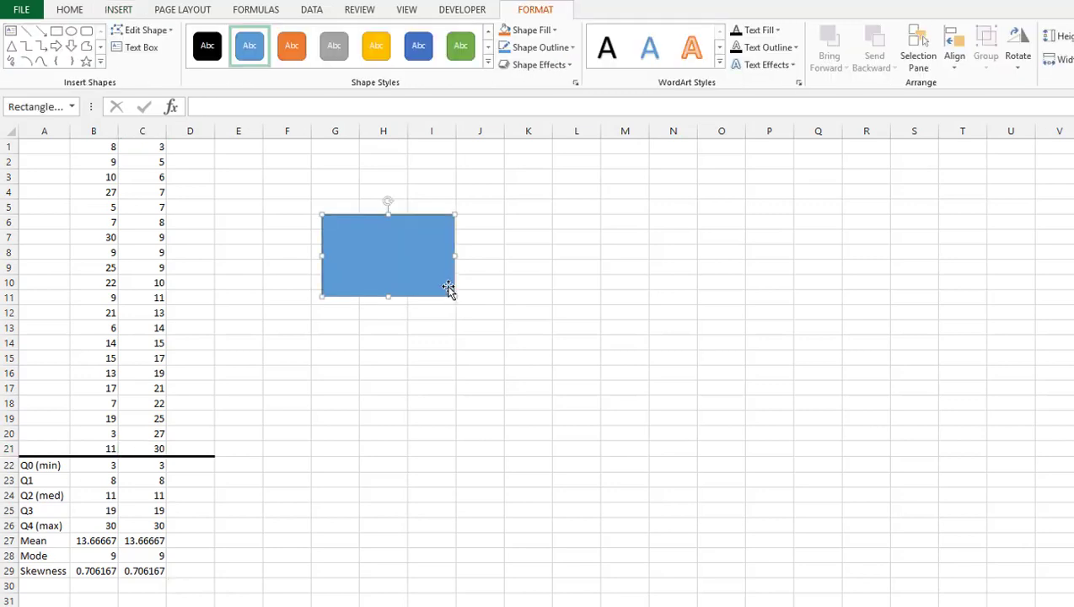
pyautogui.moveTo(393, 251); pyautogui.dragTo(347, 250)
# Format the rectangle with no fill and a thick dark blue outline
pyautogui.rightClick(348, 249)
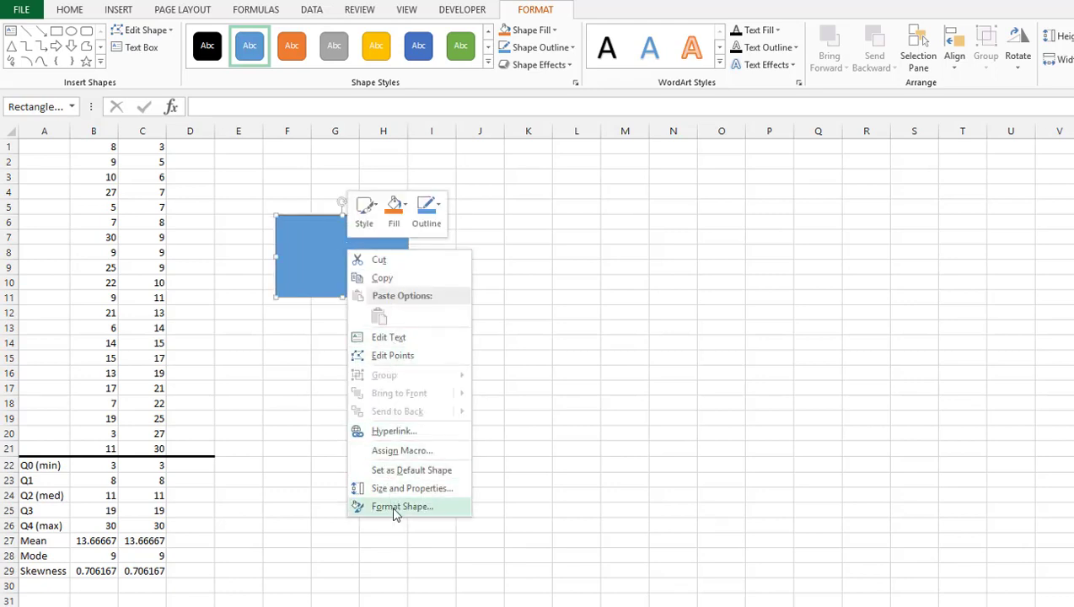
pyautogui.click(394, 509)
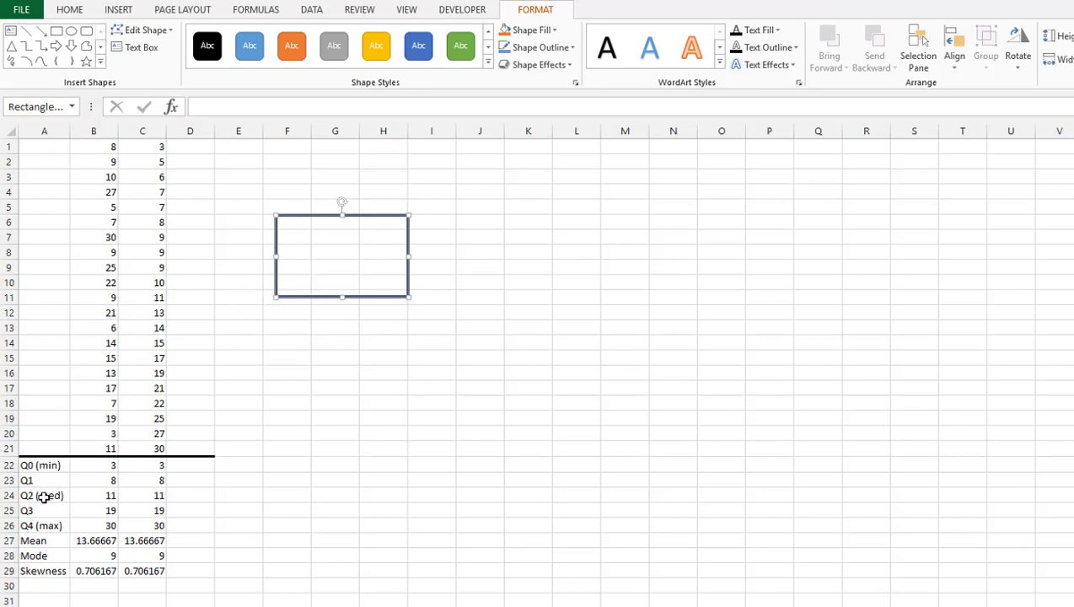
# Move the rectangle over columns G to I with its upper edge at row 8, and shorten it to end at row 11
pyautogui.moveTo(34, 482); pyautogui.dragTo(43, 509)
pyautogui.moveTo(110, 479); pyautogui.dragTo(107, 509)
pyautogui.moveTo(351, 219); pyautogui.dragTo(355, 226)
pyautogui.click(6, 252)
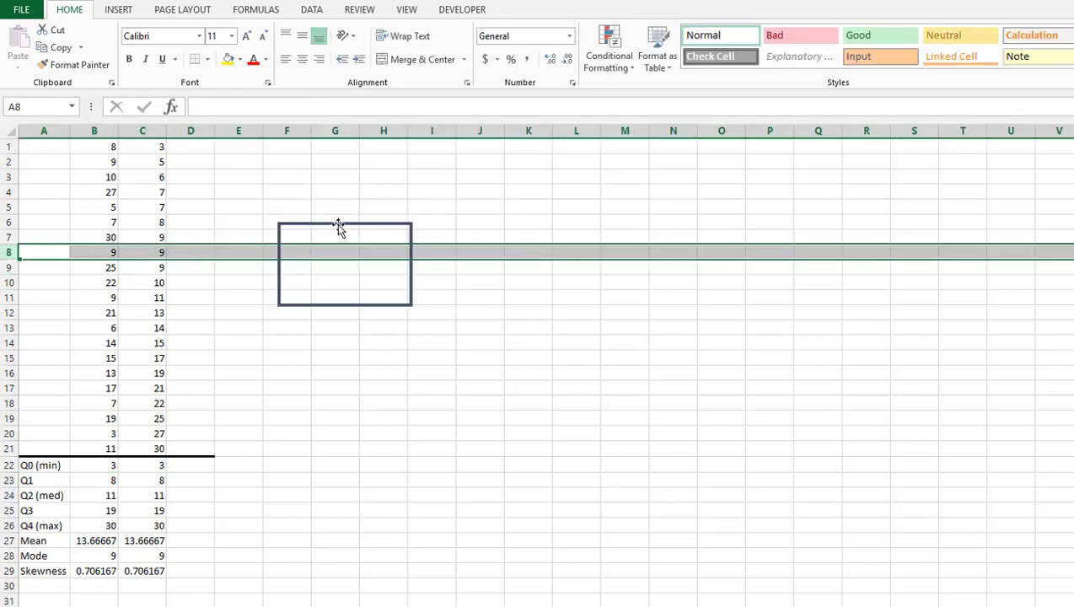
pyautogui.moveTo(338, 228); pyautogui.dragTo(376, 254)
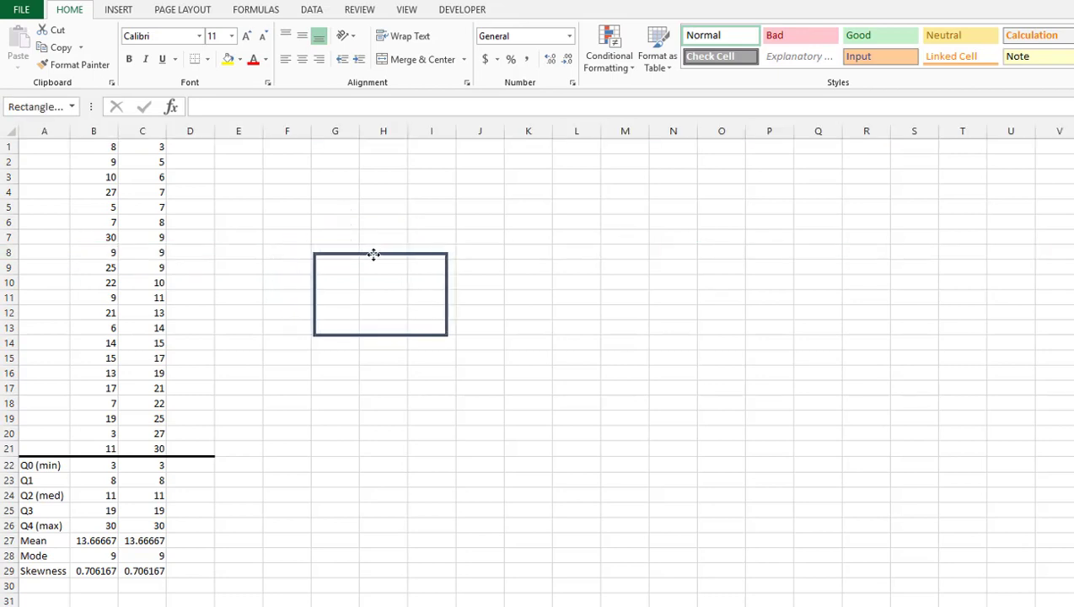
pyautogui.moveTo(376, 255); pyautogui.dragTo(376, 253)
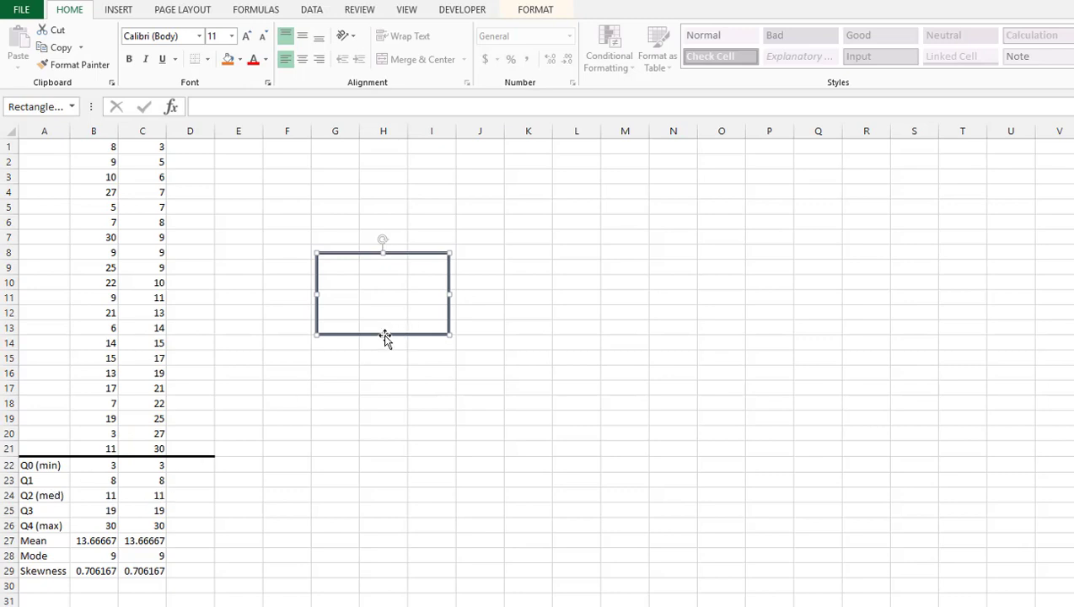
pyautogui.moveTo(384, 335); pyautogui.dragTo(383, 298)
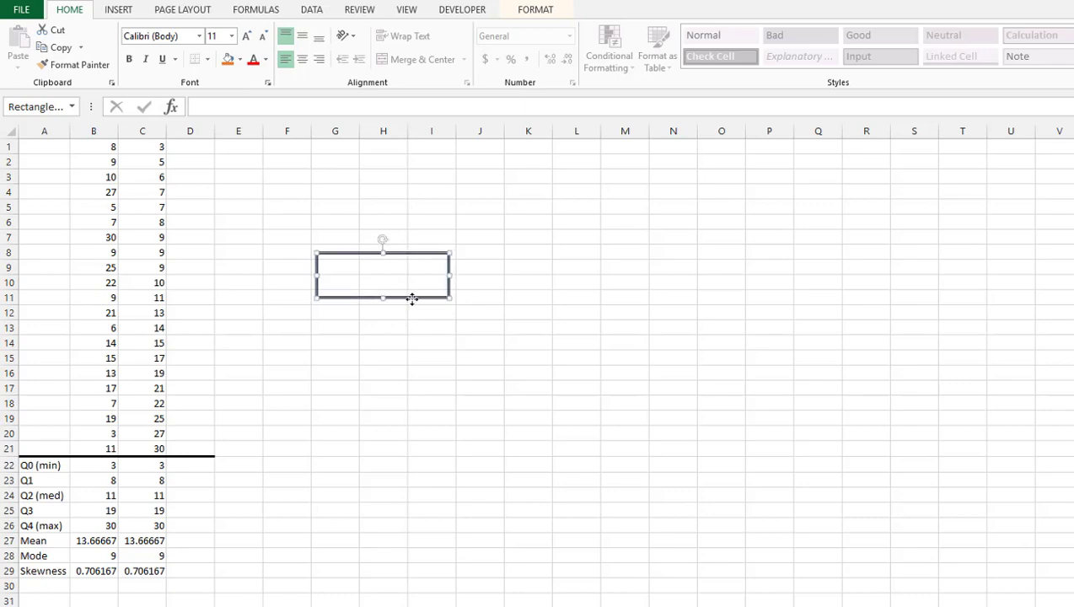
# Copy the rectangle, place the copy directly beneath the original from row 11, and extend it down to row 19
pyautogui.hotkey('ctrl', 'c')
pyautogui.hotkey('ctrl', 'v')
pyautogui.moveTo(420, 310); pyautogui.dragTo(405, 342)
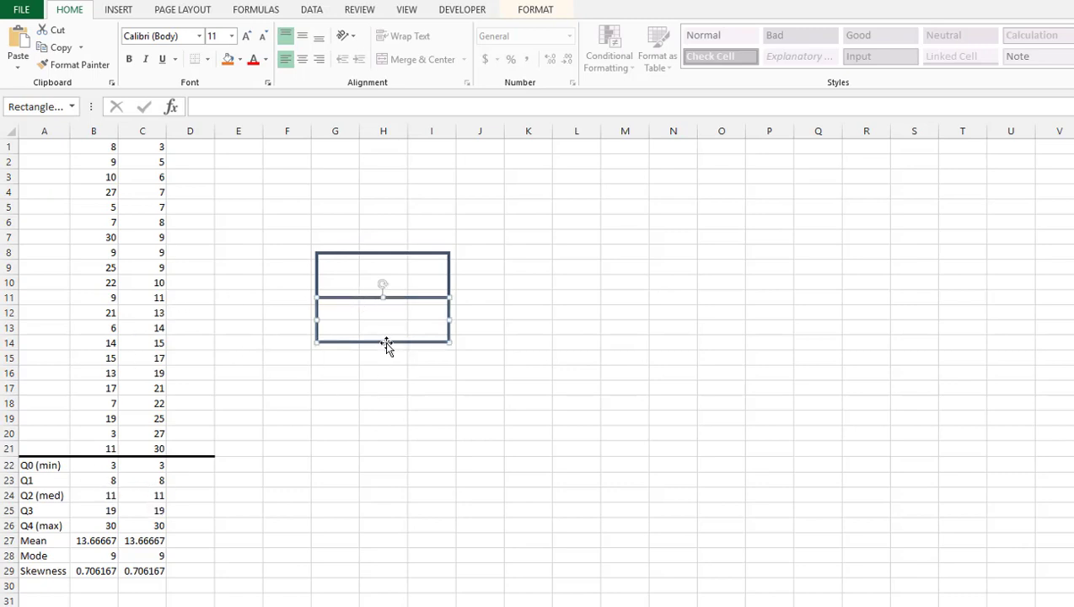
pyautogui.moveTo(382, 342); pyautogui.dragTo(380, 417)
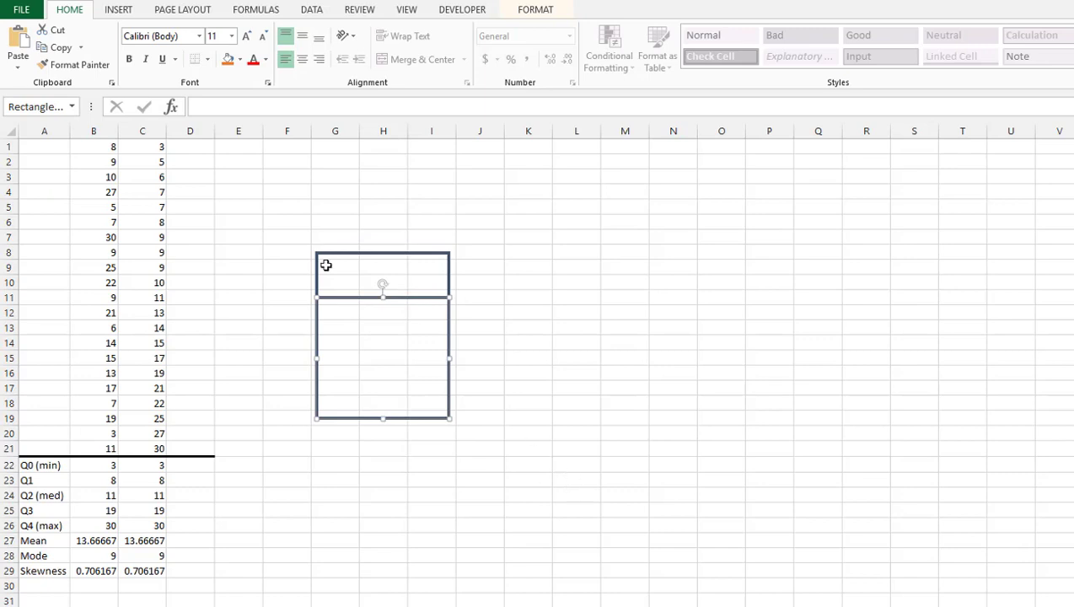
pyautogui.click(498, 279)
pyautogui.click(381, 233)
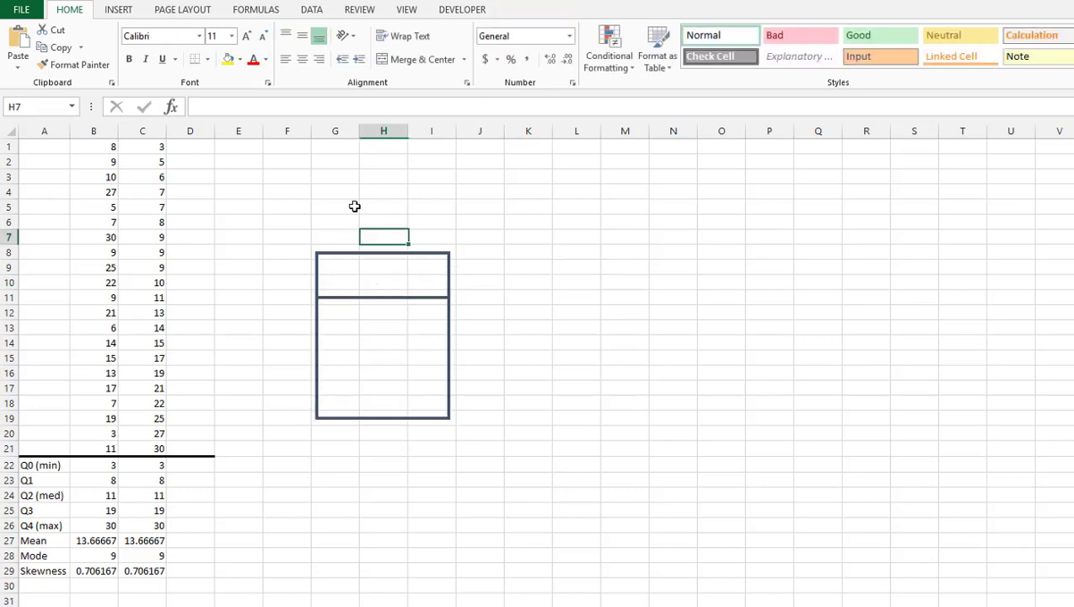
# Draw a straight line from the lower box's bottom centre down to row 30 and give it a thick dark blue outline
pyautogui.click(124, 12)
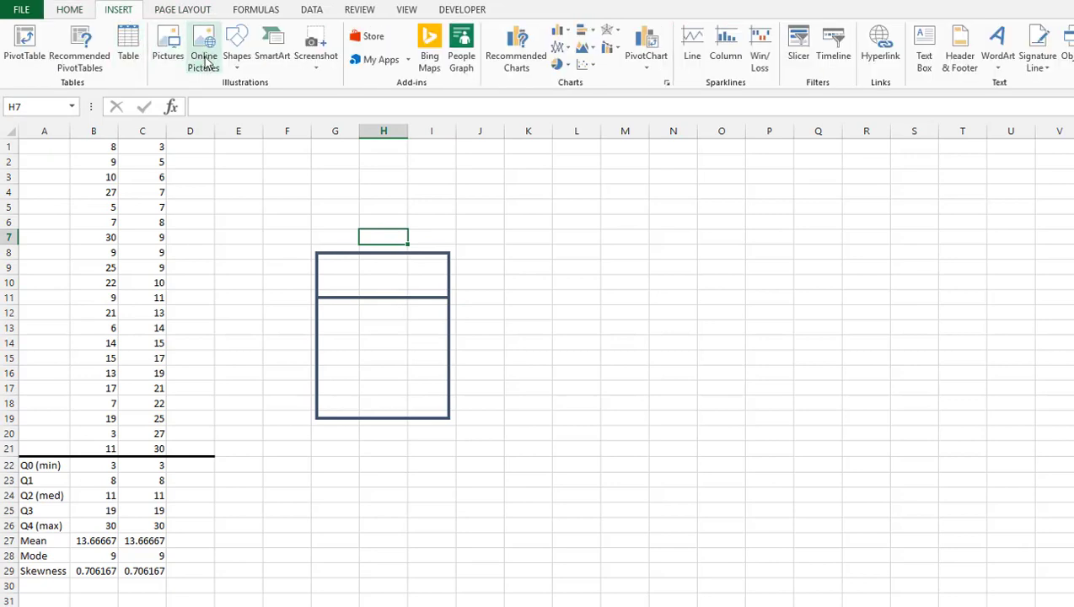
pyautogui.click(237, 59)
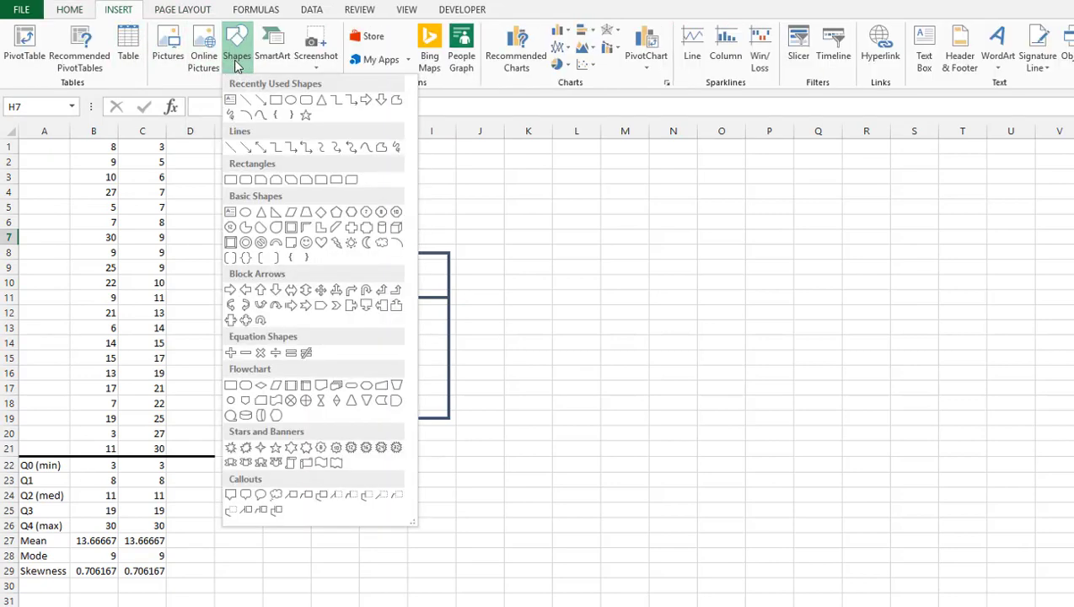
pyautogui.click(247, 105)
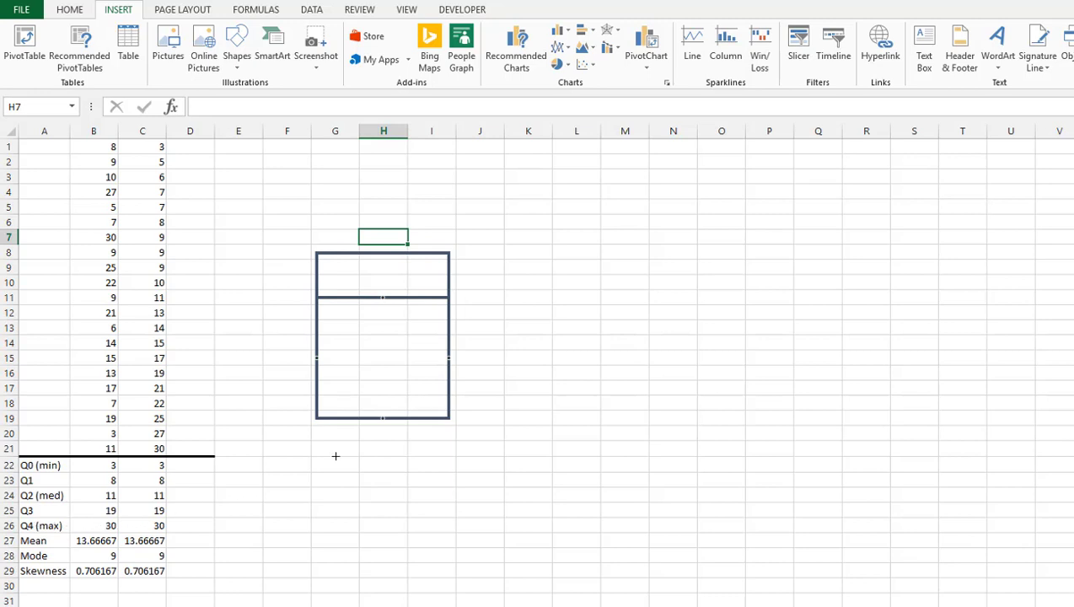
pyautogui.moveTo(382, 418); pyautogui.dragTo(382, 585)
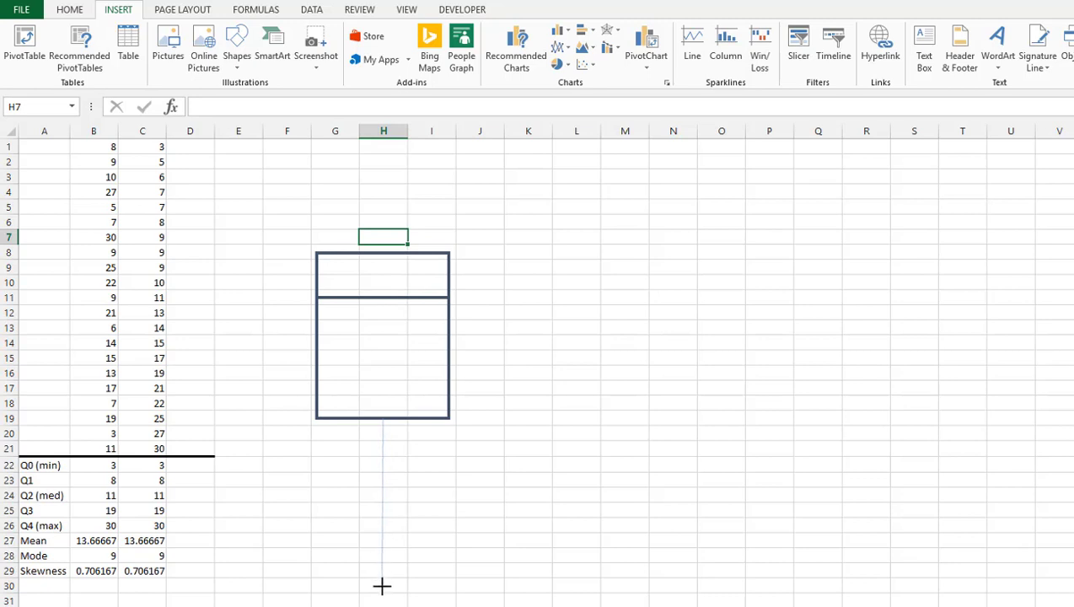
pyautogui.moveTo(381, 586); pyautogui.dragTo(382, 584)
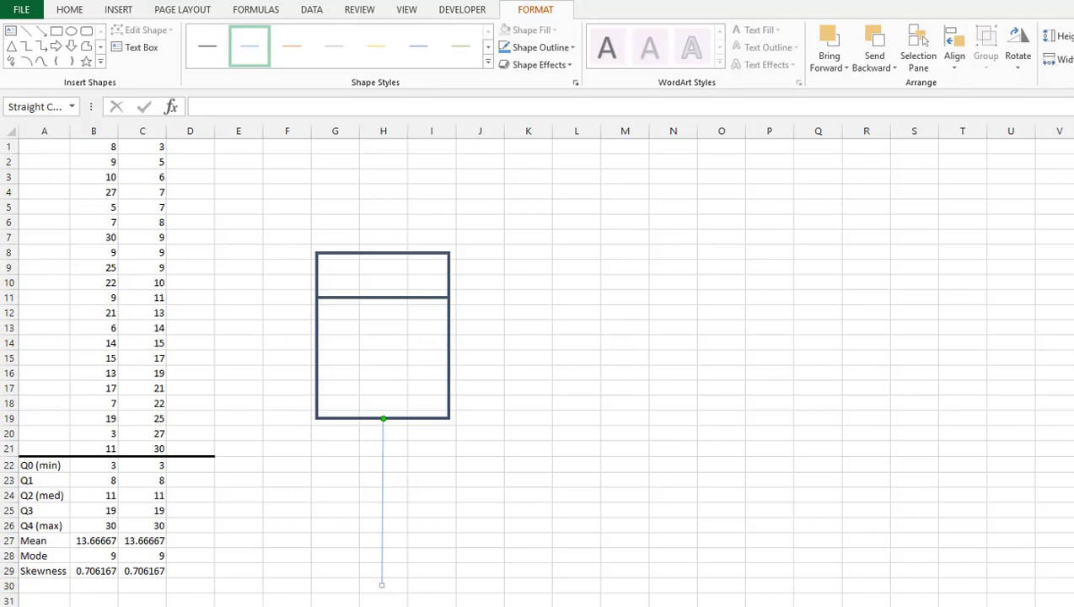
pyautogui.click(249, 45)
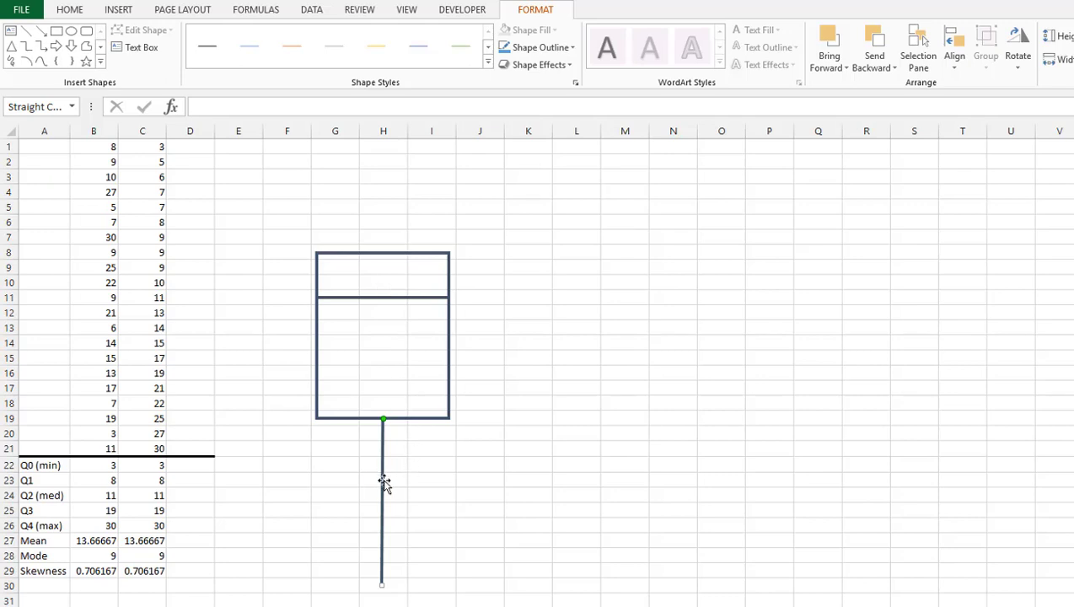
# Duplicate the line as an upper whisker, running from the upper box's top centre up to row 3
pyautogui.hotkey('ctrl', 'd')
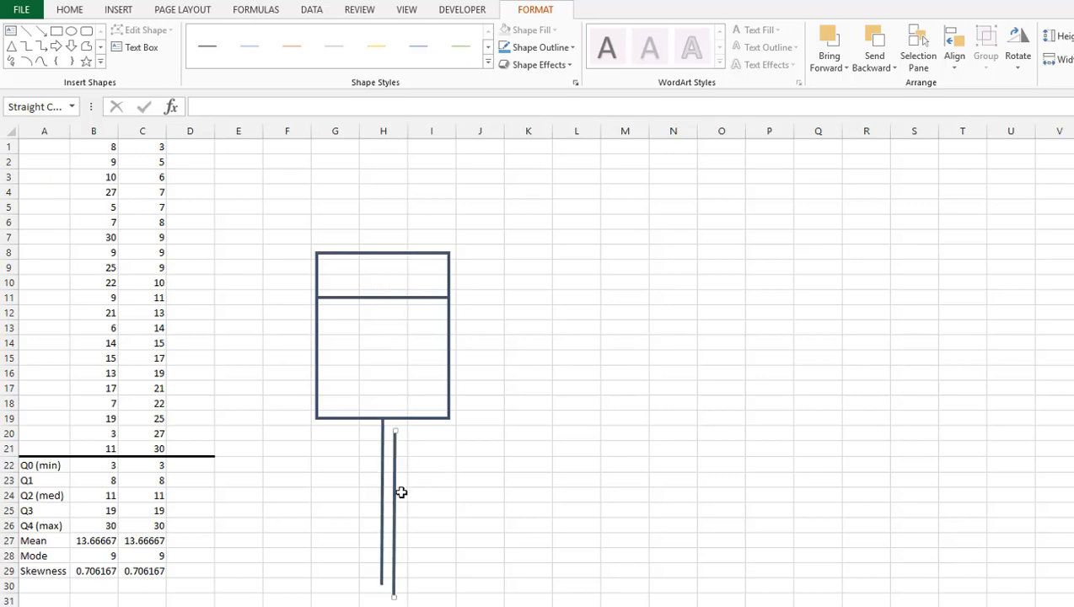
pyautogui.moveTo(398, 499); pyautogui.dragTo(383, 228)
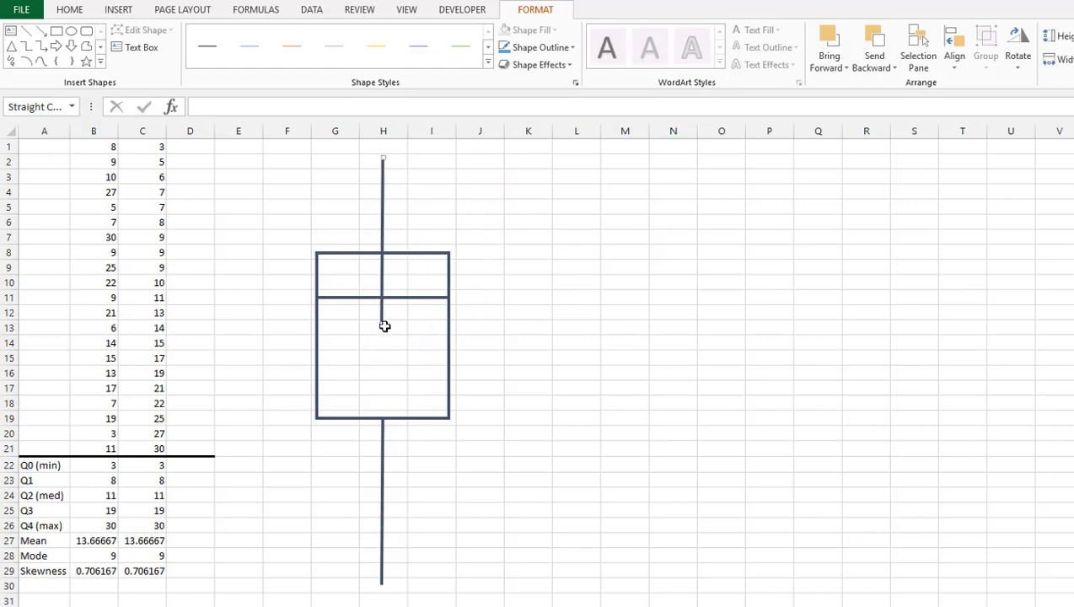
pyautogui.moveTo(379, 321); pyautogui.dragTo(384, 253)
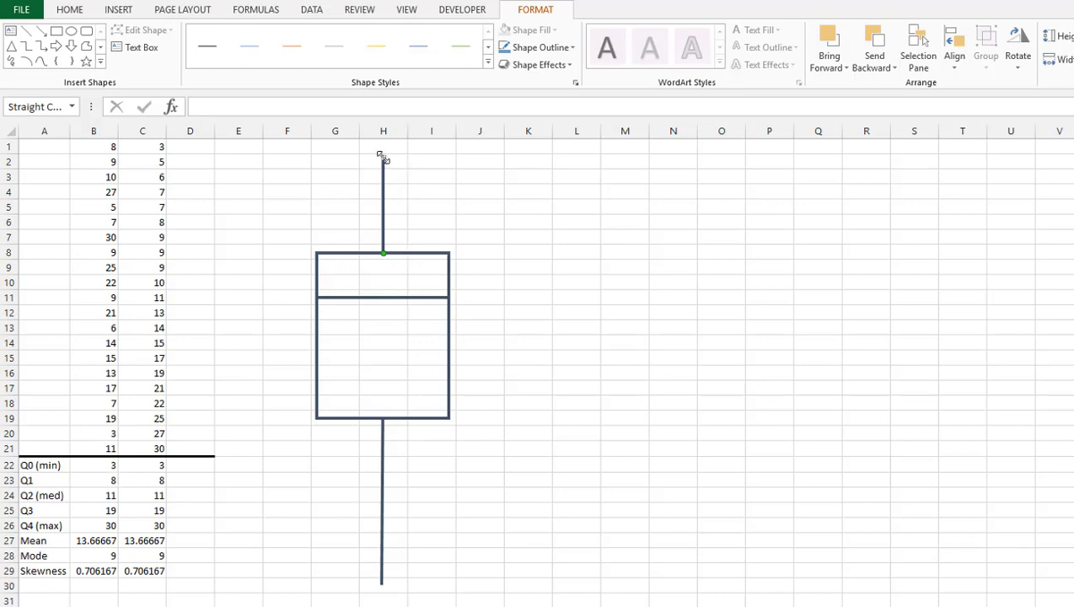
pyautogui.moveTo(379, 154); pyautogui.dragTo(383, 179)
pyautogui.moveTo(383, 176); pyautogui.dragTo(384, 177)
pyautogui.click(285, 204)
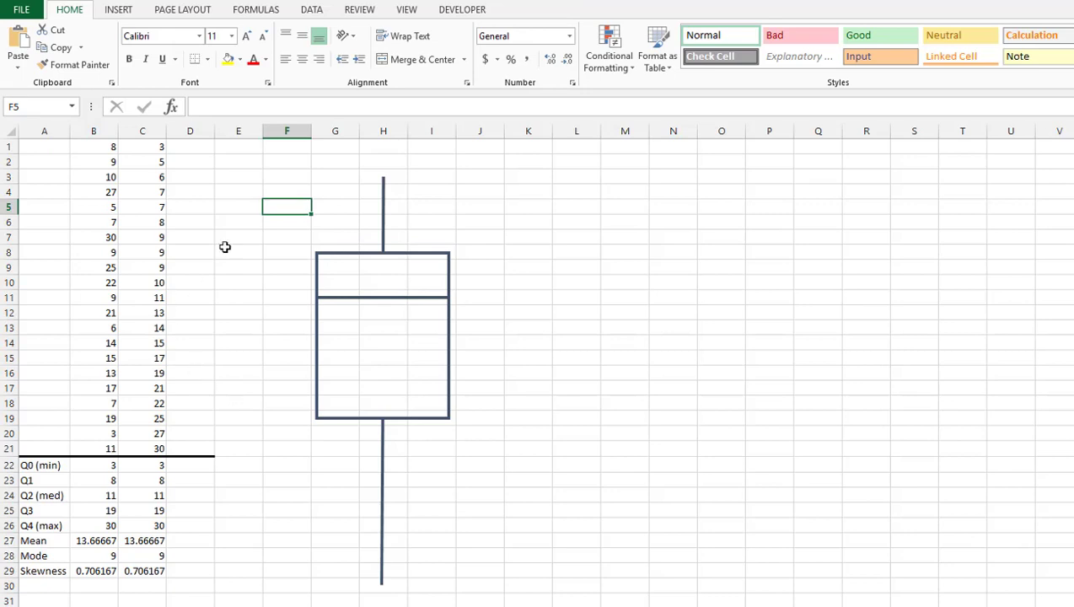
pyautogui.click(229, 186)
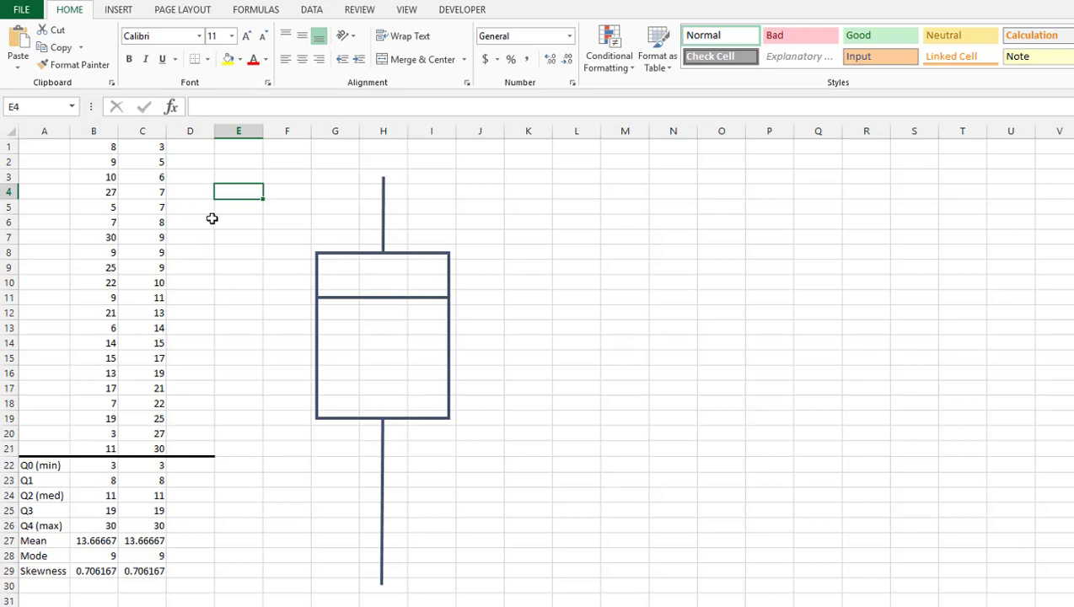
# Add a small text box reading "Min: 3" in column J, level with the upper whisker's end at row 3
pyautogui.click(118, 11)
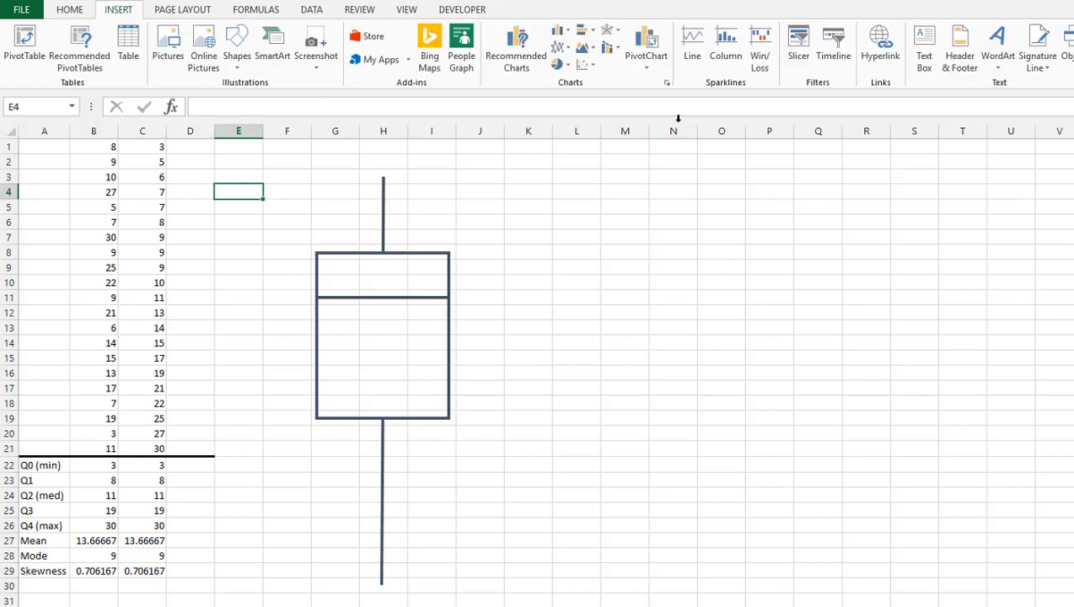
pyautogui.click(925, 46)
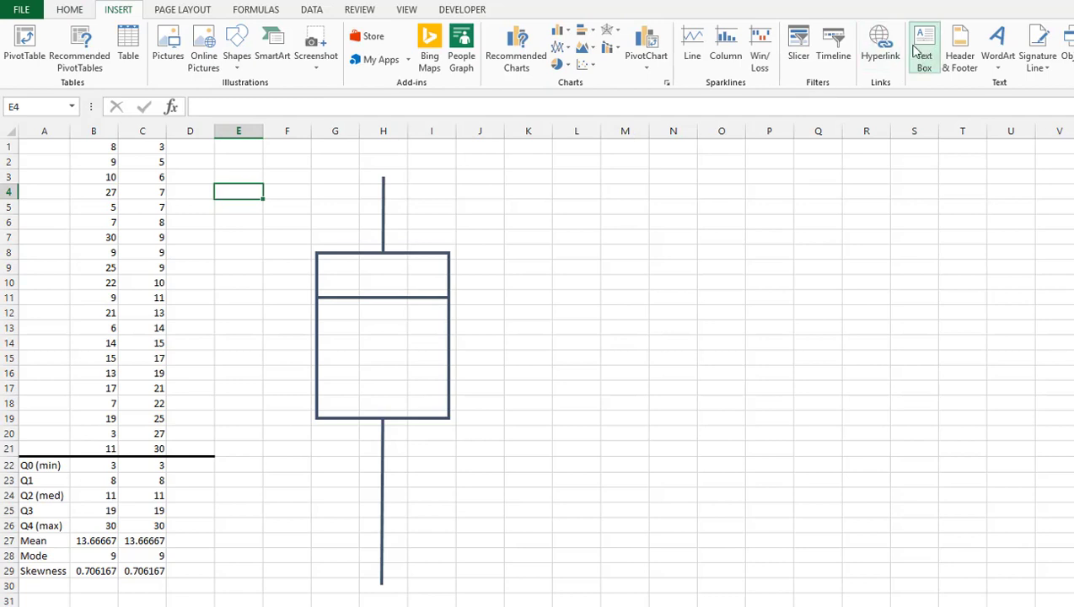
pyautogui.moveTo(519, 226); pyautogui.dragTo(613, 255)
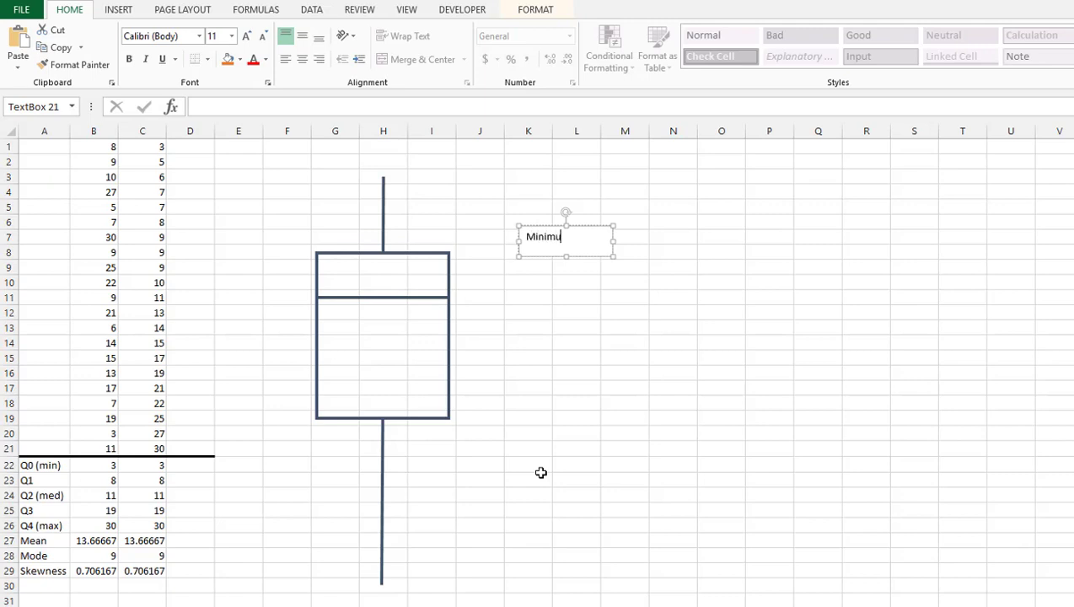
pyautogui.press('BackSpace')
pyautogui.press('BackSpace')
pyautogui.click(612, 255)
pyautogui.moveTo(613, 256); pyautogui.dragTo(501, 162)
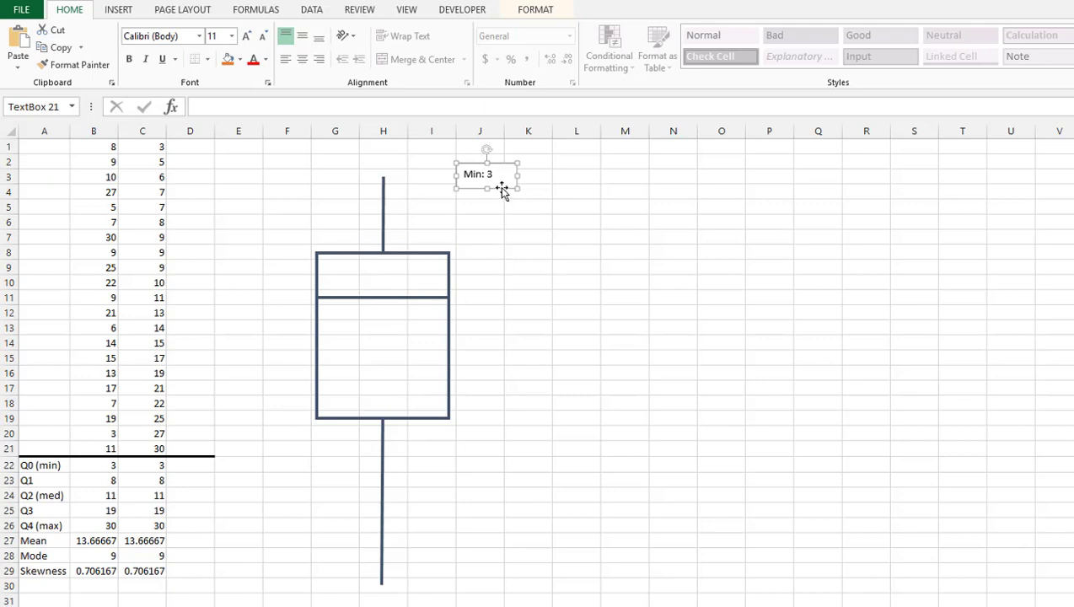
# Duplicate the minimum label beside the lower whisker's end, around rows 28 to 29, and change its text to "Max: 30"
pyautogui.hotkey('ctrl', 'd')
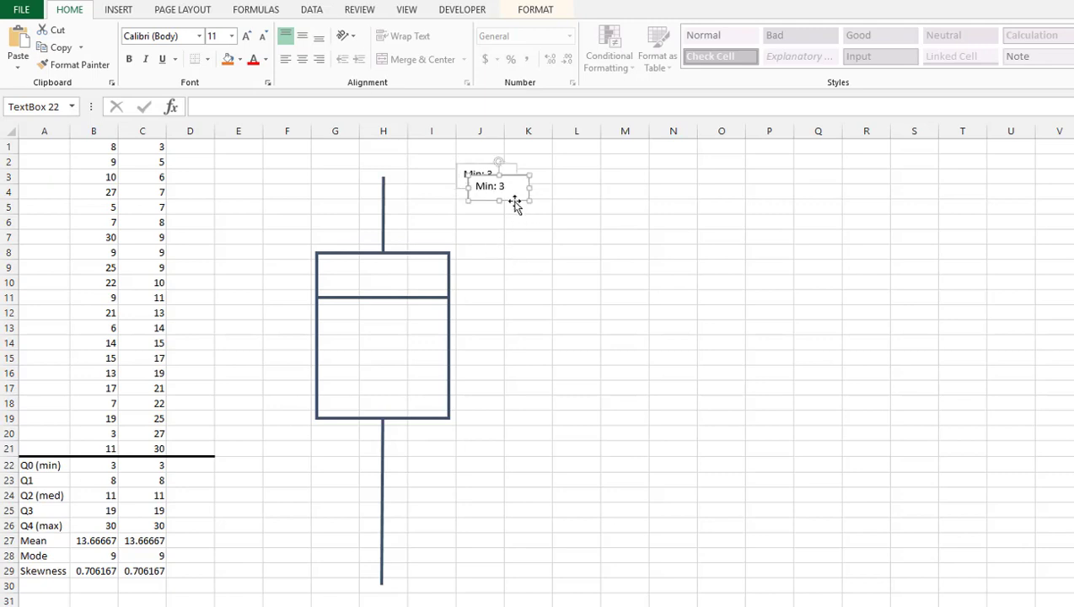
pyautogui.moveTo(513, 204); pyautogui.dragTo(502, 583)
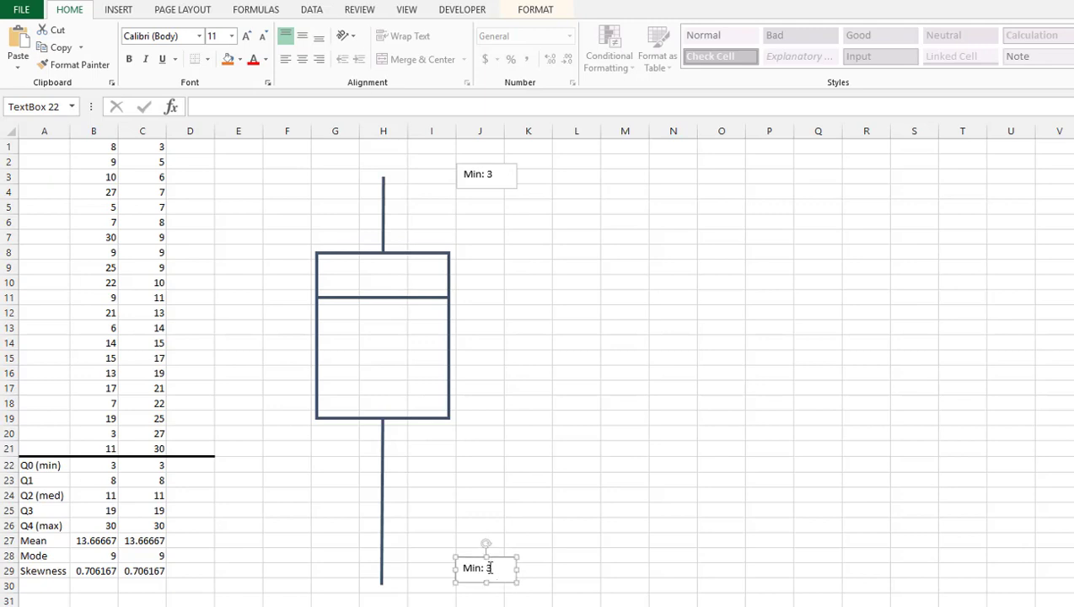
pyautogui.click(486, 568)
pyautogui.press('BackSpace')
pyautogui.press('BackSpace')
pyautogui.write('ax')
# Duplicate the "Min: 3" label beside the upper box's top edge at row 8 and change its text to "Q1: 8"
pyautogui.click(495, 179)
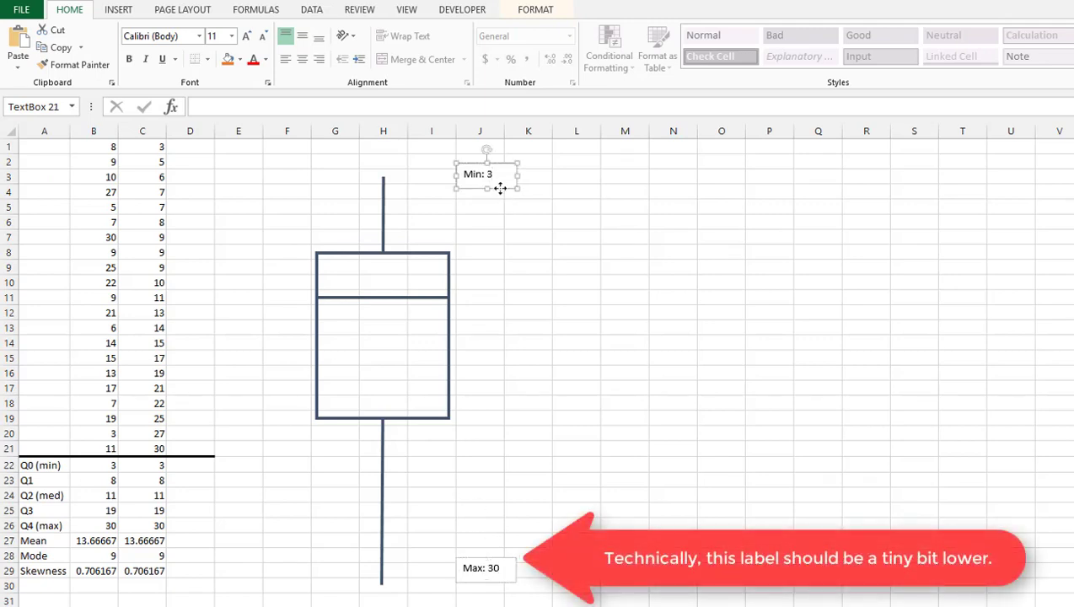
pyautogui.hotkey('ctrl', 'd')
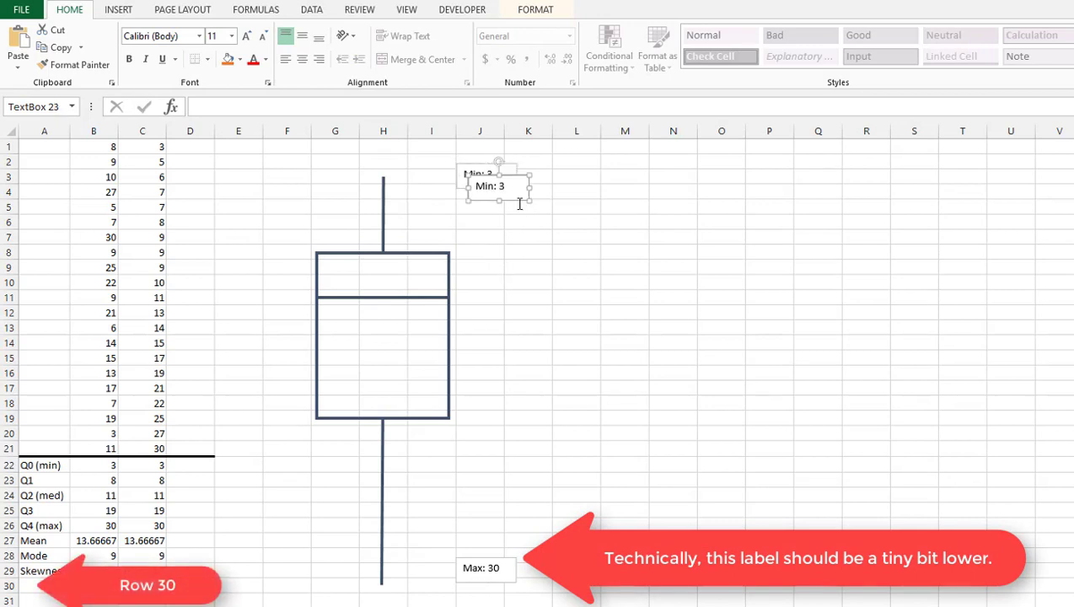
pyautogui.moveTo(518, 206); pyautogui.dragTo(501, 265)
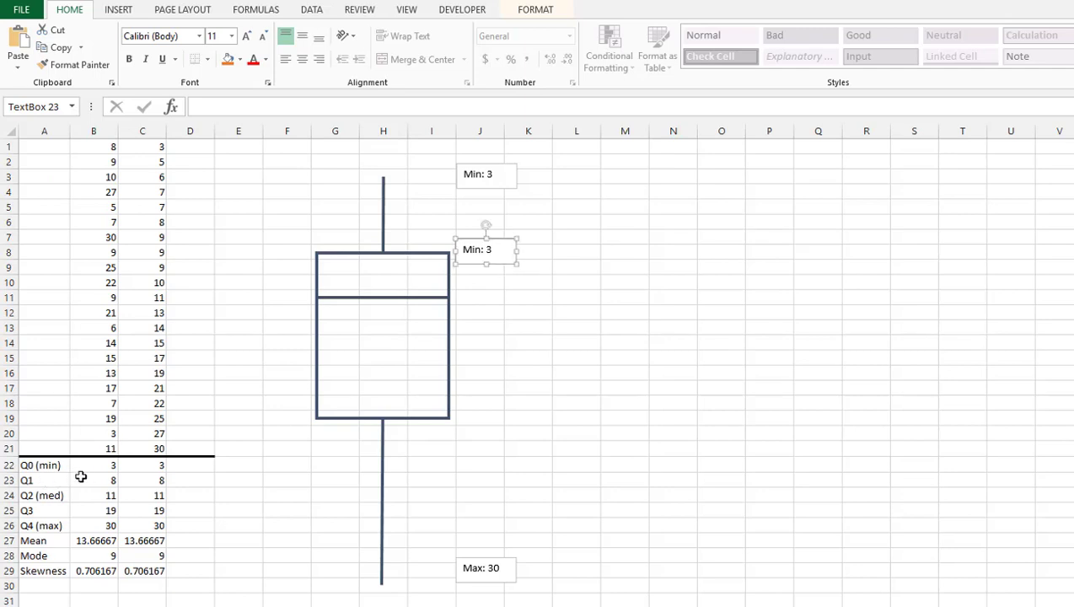
pyautogui.click(482, 249)
pyautogui.press('Delete')
pyautogui.write('Q1')
pyautogui.click(576, 328)
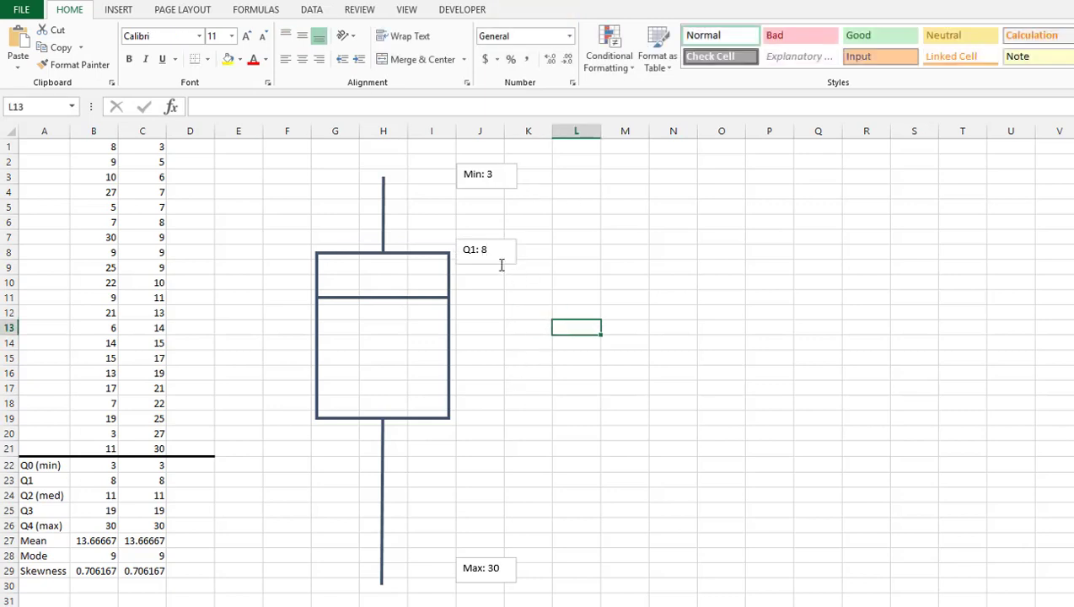
# Copy the Q1 label beside the lower box's bottom edge at row 19 and change its text to "Q3: 19"
pyautogui.click(501, 264)
pyautogui.click(501, 263)
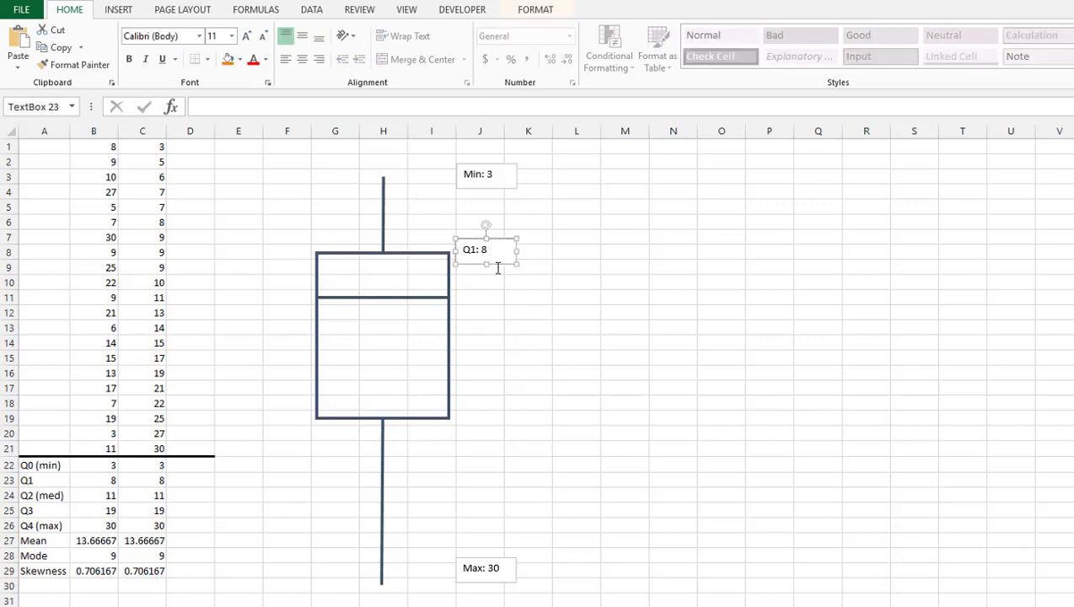
pyautogui.hotkey('ctrl', 'c')
pyautogui.hotkey('ctrl', 'v')
pyautogui.moveTo(515, 279); pyautogui.dragTo(502, 430)
pyautogui.click(476, 416)
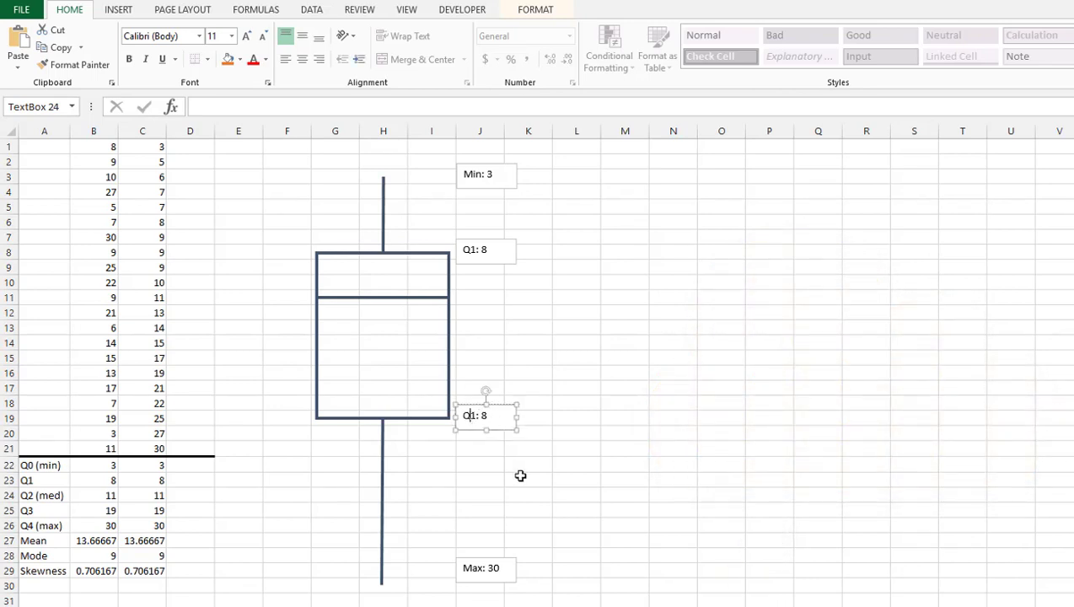
pyautogui.write('3')
# Duplicate the Q1 label beside the dividing line at row 11 and replace its text with "Median: 11"
pyautogui.click(494, 264)
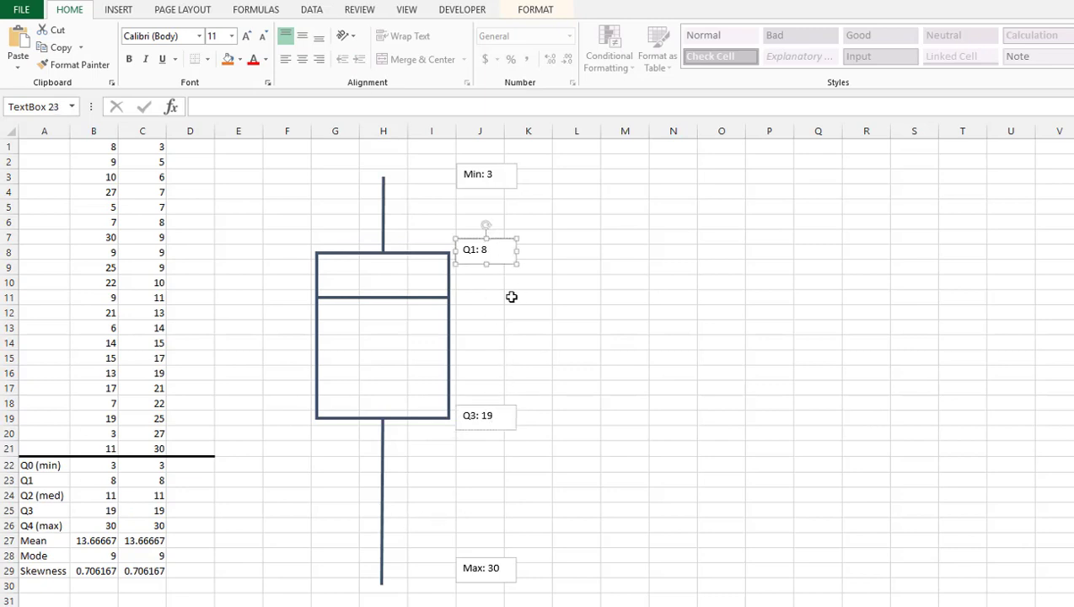
pyautogui.hotkey('ctrl', 'd')
pyautogui.moveTo(518, 281); pyautogui.dragTo(505, 311)
pyautogui.click(471, 295)
pyautogui.hotkey('ctrl', 'a')
pyautogui.write('Me')
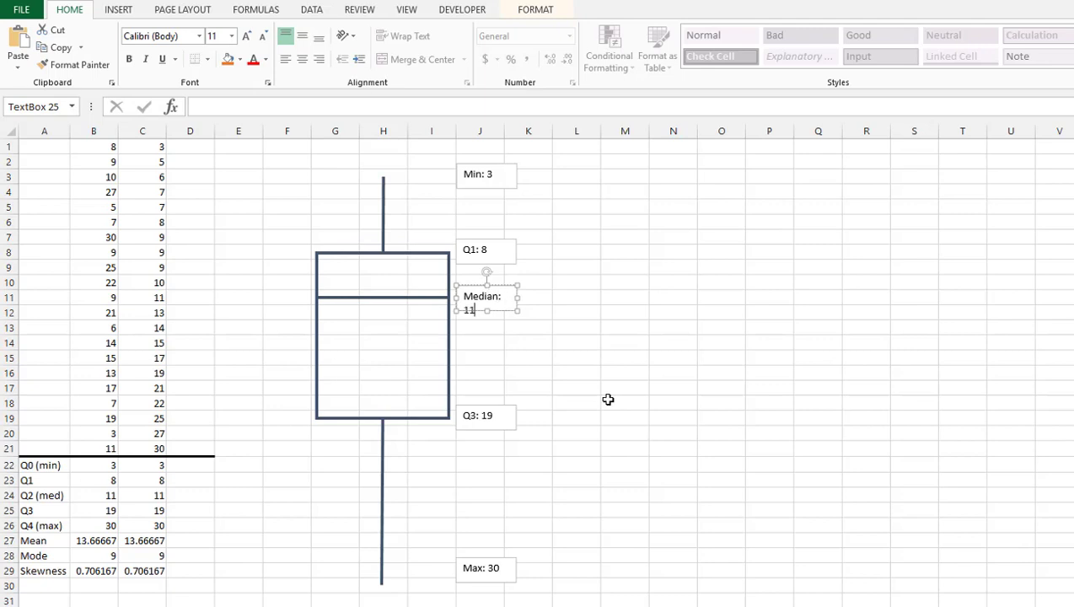
pyautogui.click(558, 299)
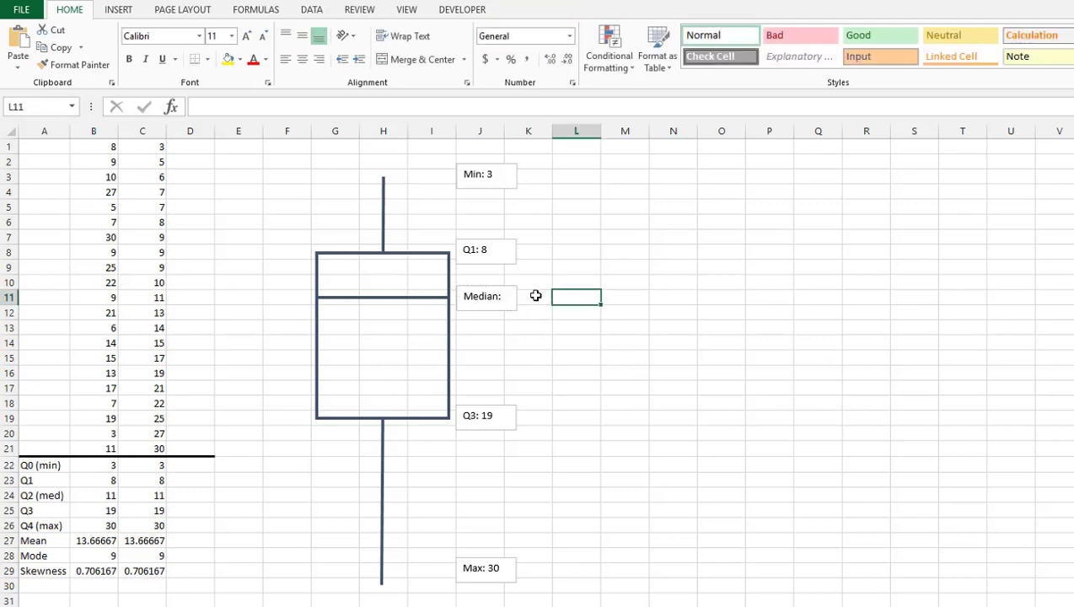
# Widen the median label beside the box plot's dividing line so its full text fits on one line
pyautogui.click(510, 297)
pyautogui.moveTo(515, 298); pyautogui.dragTo(528, 297)
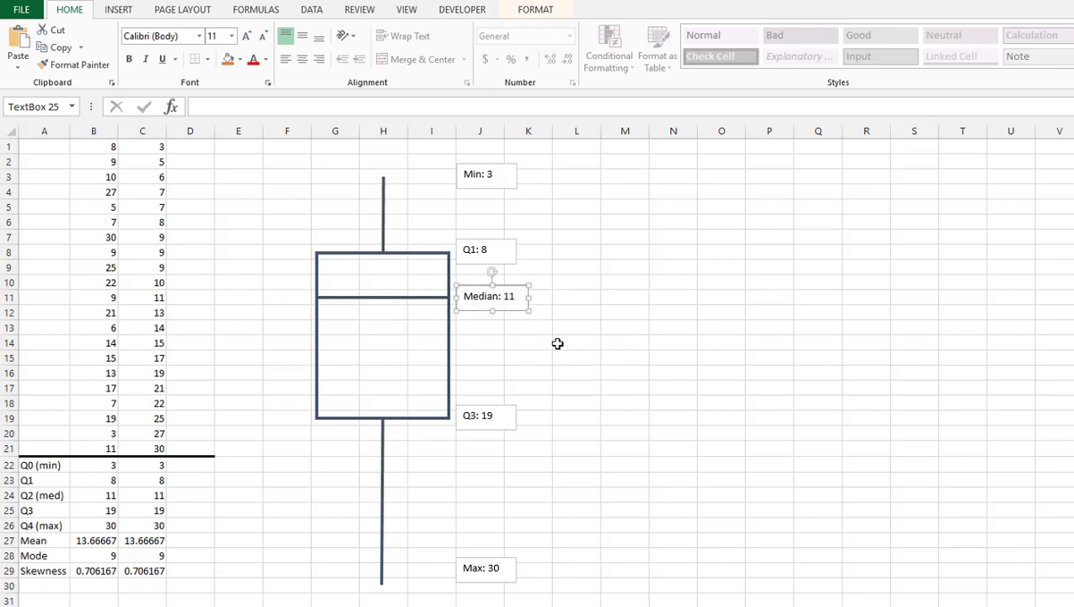
pyautogui.click(562, 343)
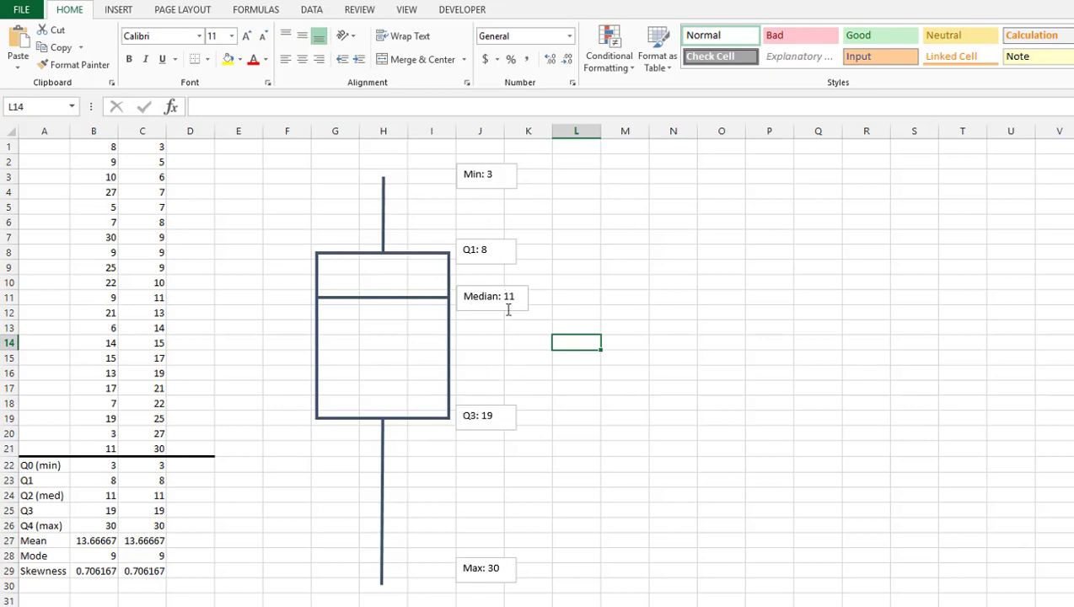
# Duplicate the median label to the box's opposite side around row 13 and change its text to "Mean: 13.67"
pyautogui.click(488, 287)
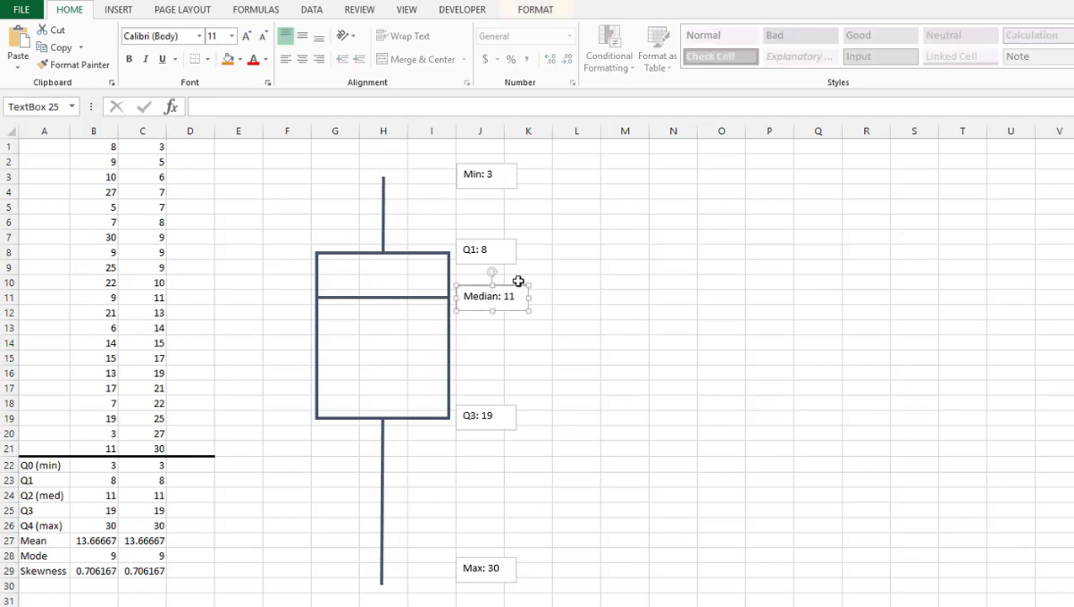
pyautogui.hotkey('ctrl', 'd')
pyautogui.moveTo(525, 327); pyautogui.dragTo(294, 350)
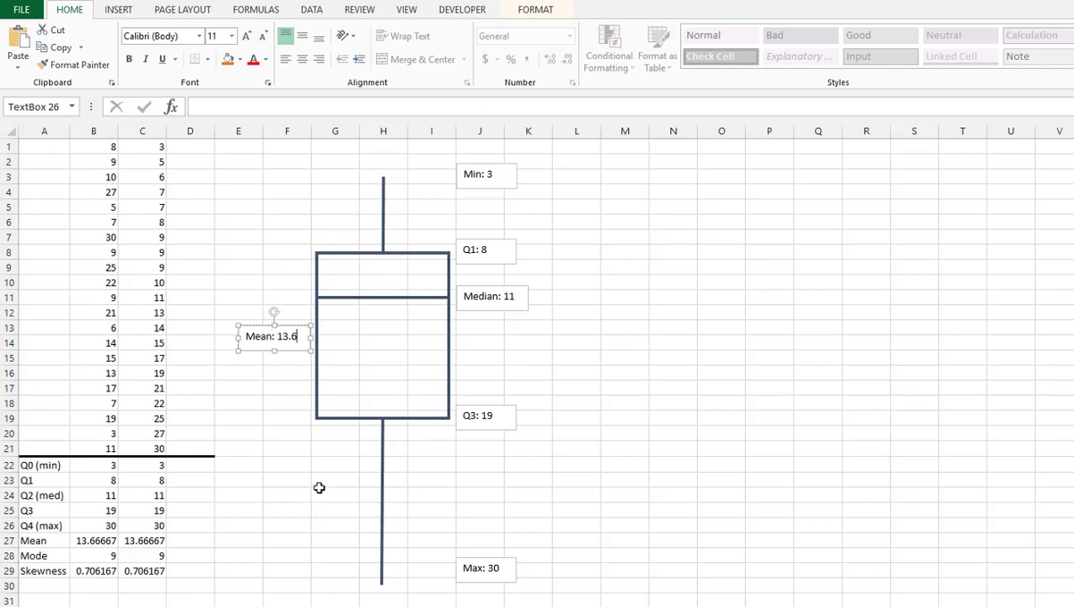
pyautogui.click(281, 376)
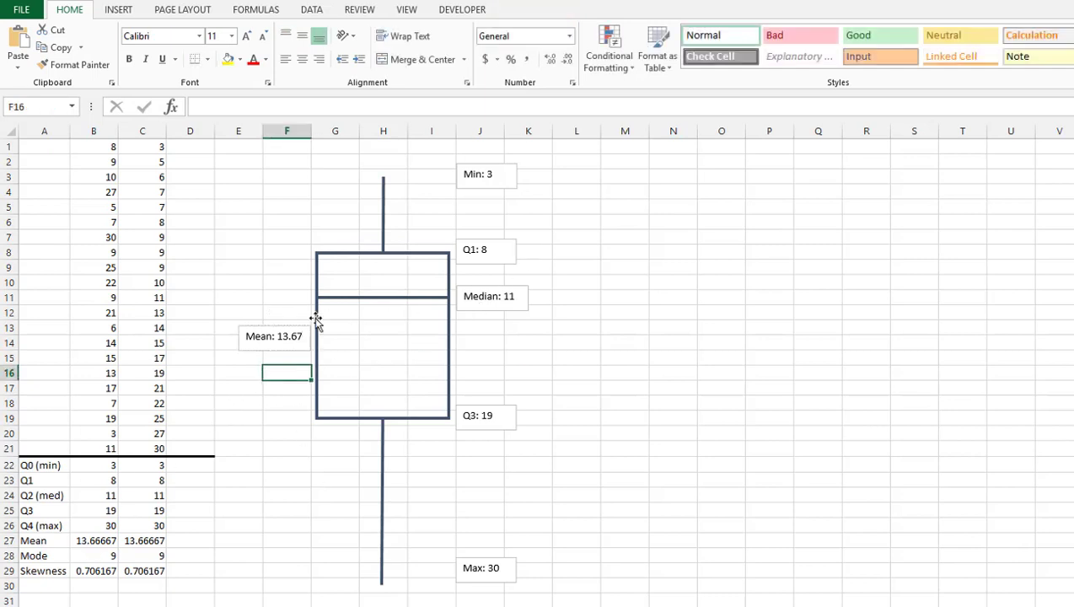
# Duplicate the mean label above itself, beside the box around row 9, and change its text to "Mode: 9"
pyautogui.click(270, 326)
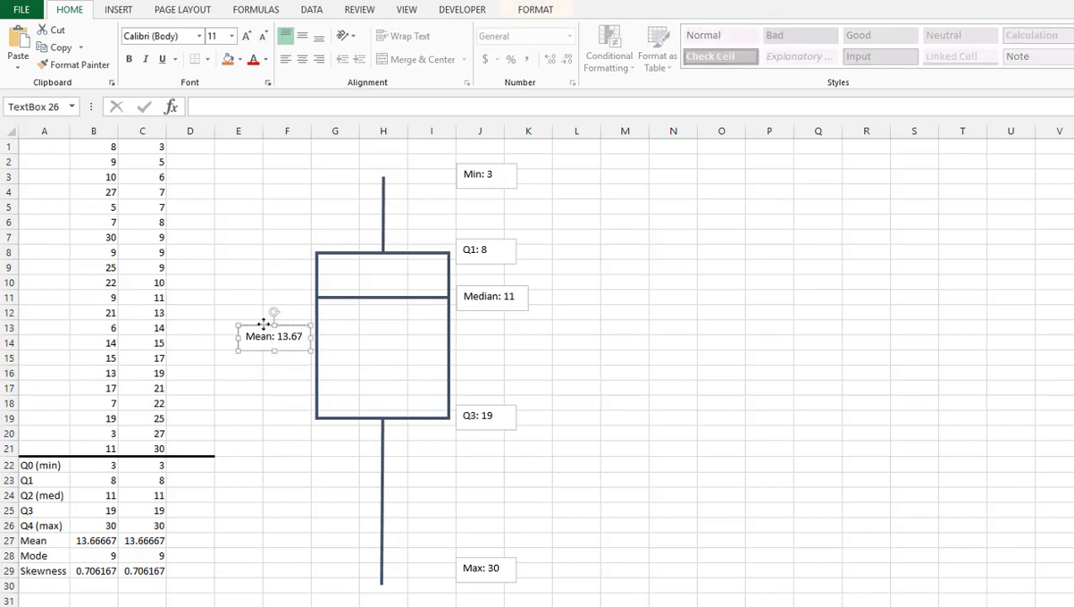
pyautogui.hotkey('ctrl', 'd')
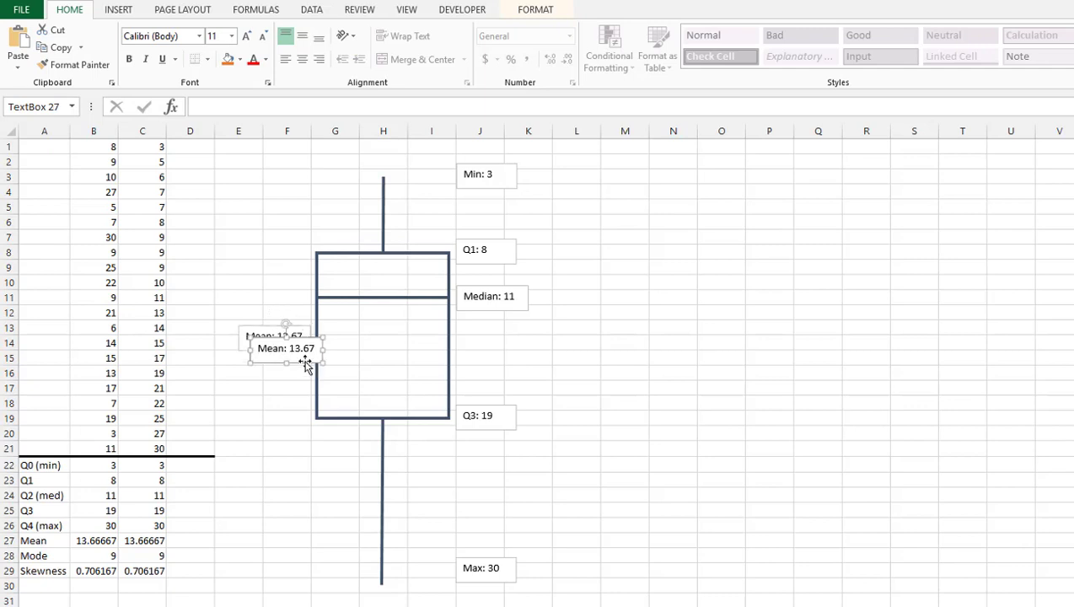
pyautogui.moveTo(304, 366); pyautogui.dragTo(290, 279)
pyautogui.click(306, 261)
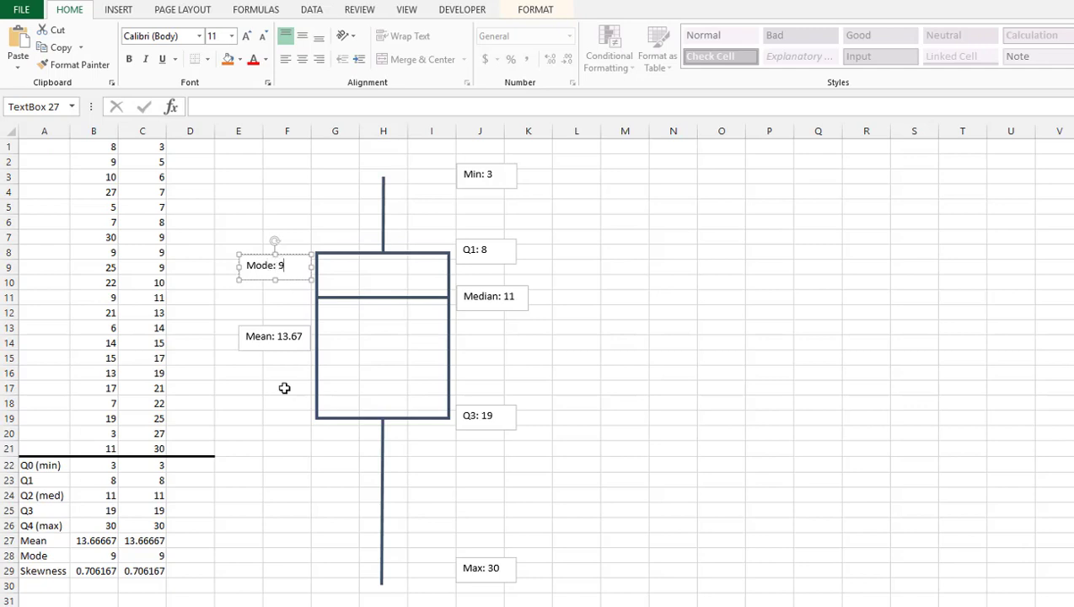
pyautogui.click(285, 470)
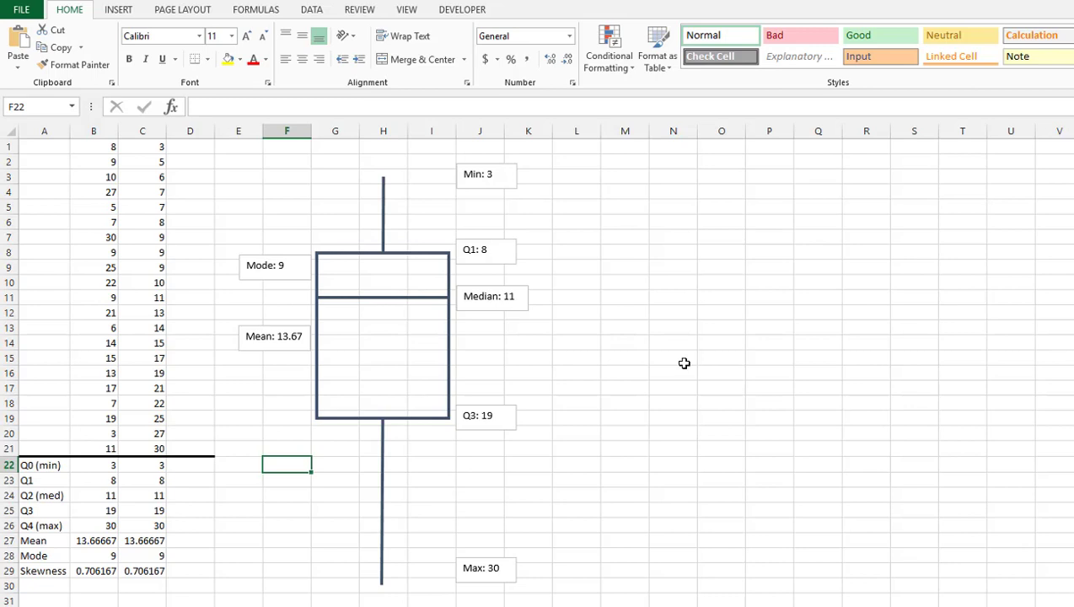
# Examine the data in B1:B21 and C1:C21 and the QUARTILE formulas in B22:B26
pyautogui.moveTo(100, 148); pyautogui.dragTo(110, 445)
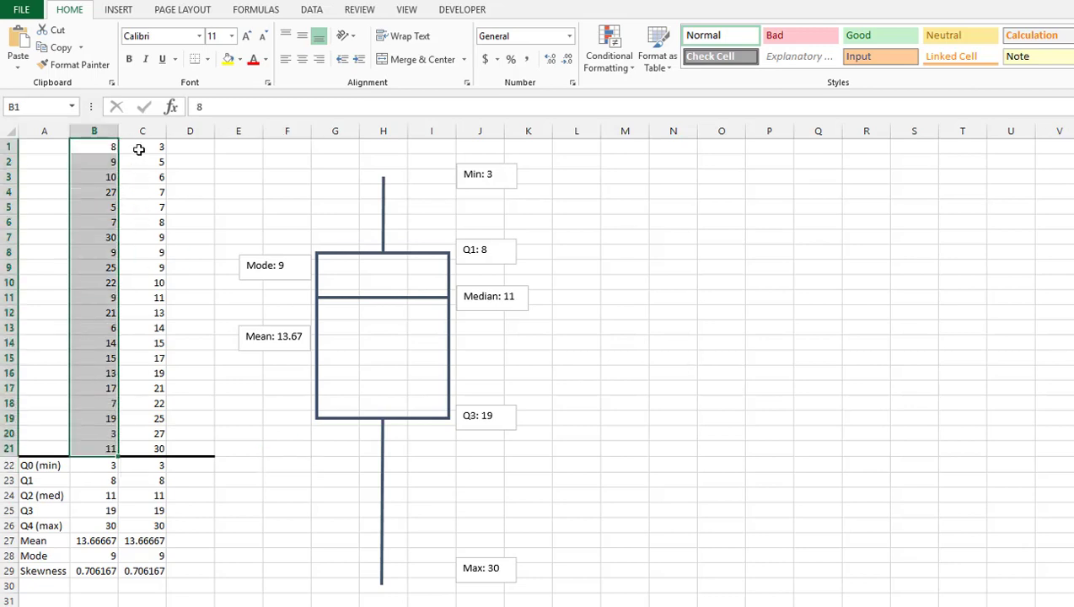
pyautogui.moveTo(141, 146); pyautogui.dragTo(159, 446)
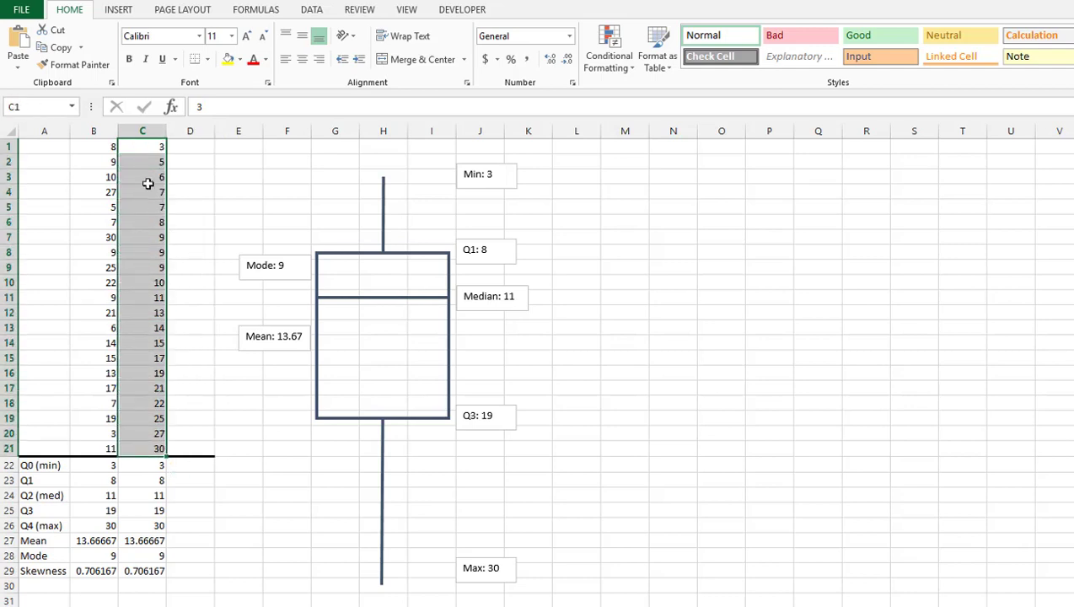
pyautogui.click(86, 468)
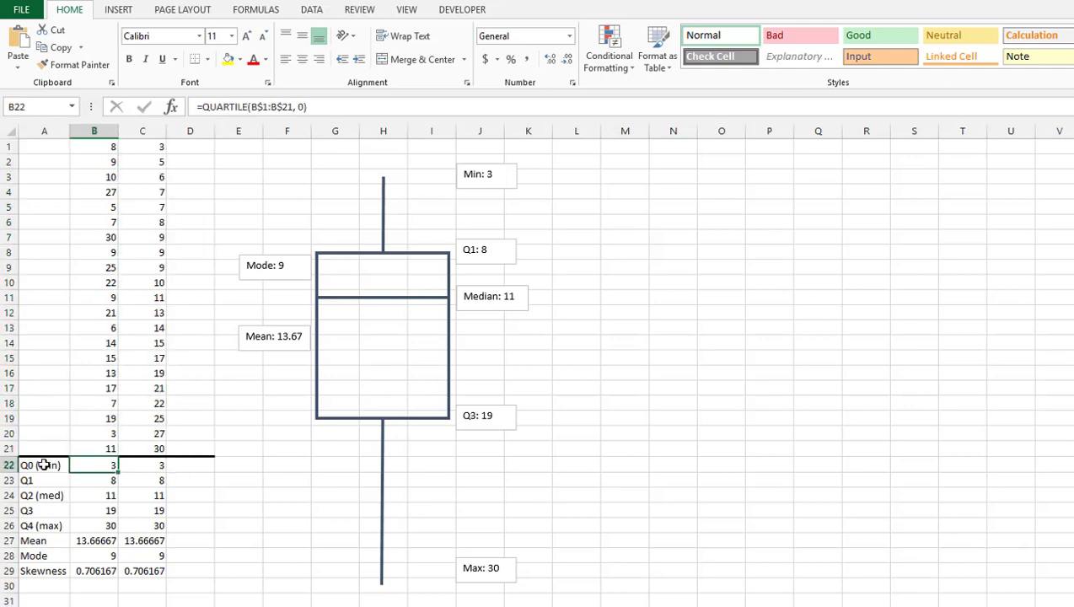
pyautogui.click(46, 466)
pyautogui.click(99, 467)
pyautogui.click(264, 106)
pyautogui.click(105, 237)
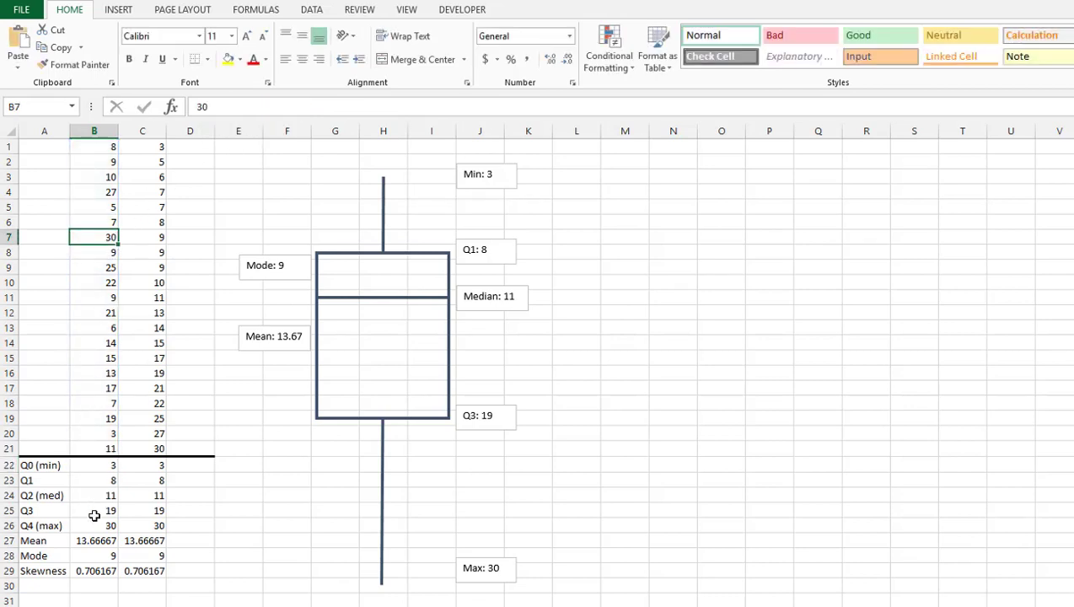
pyautogui.click(106, 464)
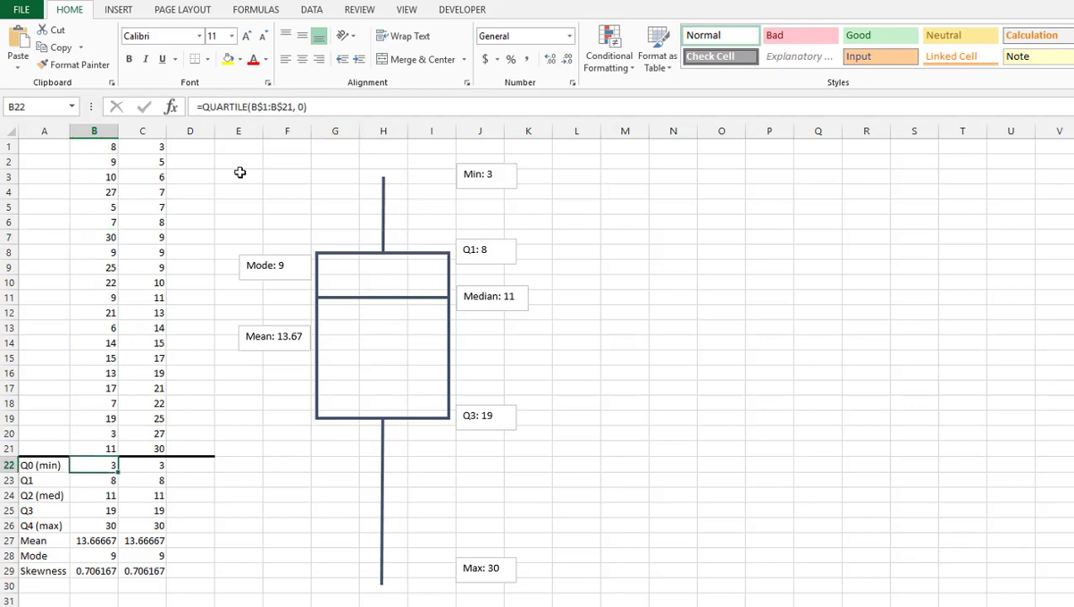
pyautogui.click(106, 480)
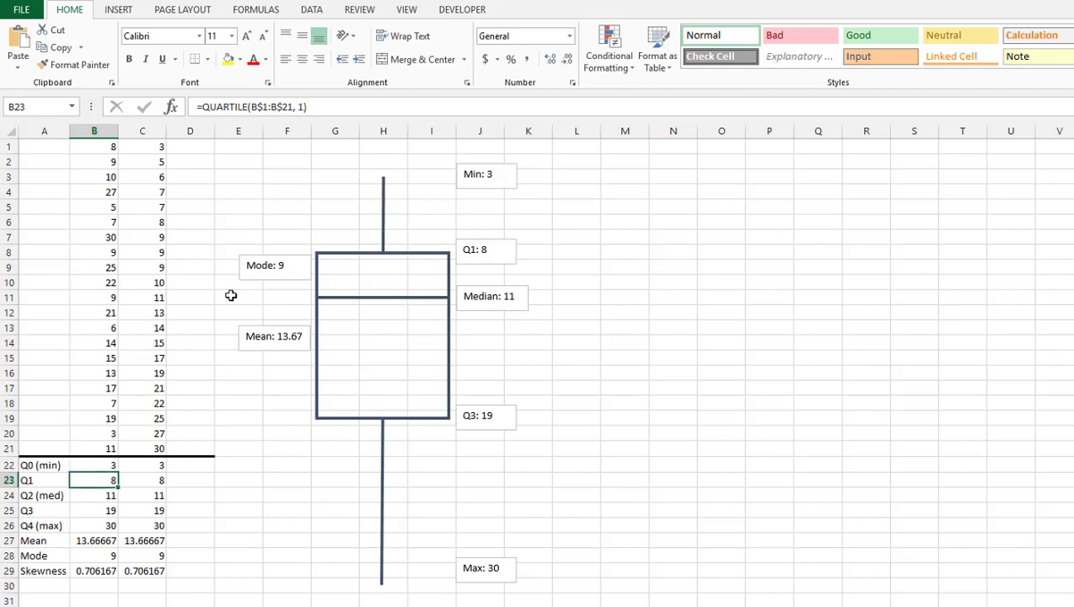
pyautogui.click(101, 493)
pyautogui.click(93, 508)
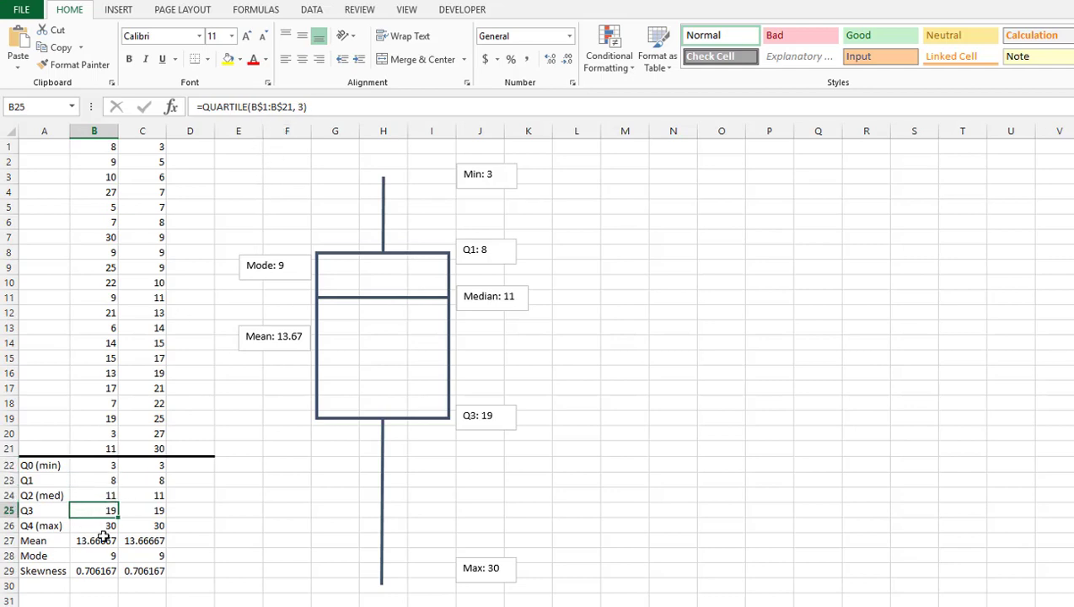
pyautogui.click(101, 526)
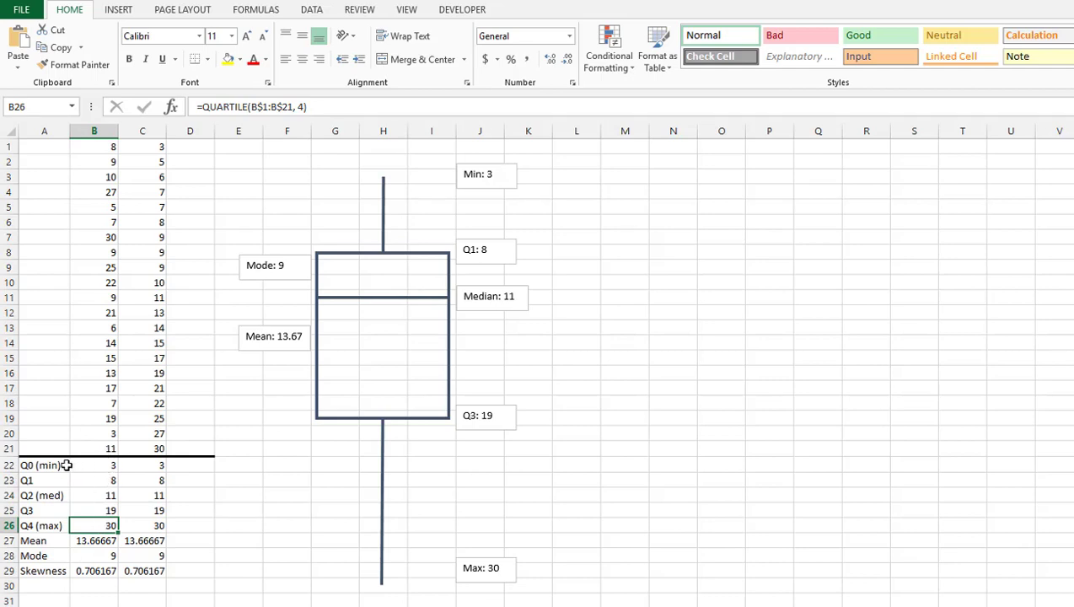
# Calculate the minimum of the column C data, starting from C1, in cell D22 with the MIN function
pyautogui.click(180, 466)
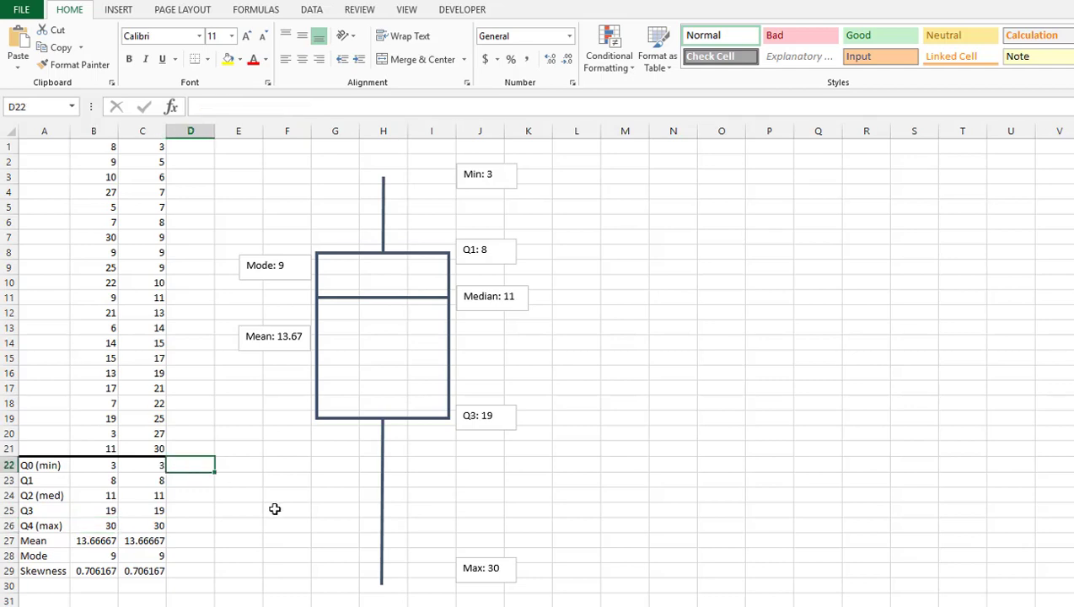
pyautogui.write('=min(')
pyautogui.press('Left')
pyautogui.press('Up')
pyautogui.press('Up')
pyautogui.press('Up')
pyautogui.press('Up')
pyautogui.press('Up')
pyautogui.press('Up')
pyautogui.press('Up')
pyautogui.press('Up')
pyautogui.press('Up')
pyautogui.press('Up')
pyautogui.press('Up')
pyautogui.press('Up')
pyautogui.press('Up')
pyautogui.press('Up')
pyautogui.press('Up')
pyautogui.press('Up')
pyautogui.press('Up')
pyautogui.press('Up')
pyautogui.press('Up')
pyautogui.press('Up')
pyautogui.hotkey('shift', 'Down')
pyautogui.hotkey('shift', 'Down')
pyautogui.hotkey('shift', 'Down')
pyautogui.hotkey('shift', 'Down')
pyautogui.hotkey('shift', 'Down')
pyautogui.hotkey('shift', 'Down')
pyautogui.hotkey('shift', 'Down')
pyautogui.hotkey('shift', 'Down')
pyautogui.hotkey('shift', 'Down')
pyautogui.hotkey('shift', 'Down')
pyautogui.hotkey('shift', 'Down')
pyautogui.hotkey('shift', 'Down')
pyautogui.hotkey('shift', 'Down')
pyautogui.hotkey('shift', 'Down')
pyautogui.hotkey('shift', 'Down')
pyautogui.hotkey('shift', 'Down')
pyautogui.hotkey('shift', 'Down')
pyautogui.hotkey('shift', 'Down')
pyautogui.hotkey('shift', 'Down')
pyautogui.hotkey('shift', 'Down')
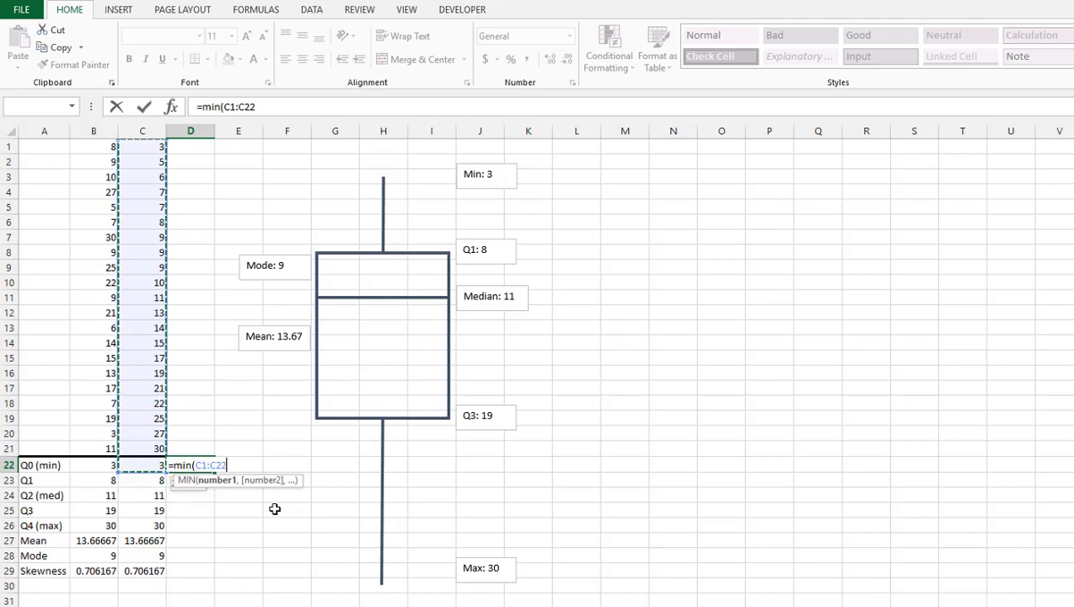
pyautogui.press('Return')
# Calculate the median of the column C data, starting from C1, in cell D24 with the MEDIAN function
pyautogui.press('Down')
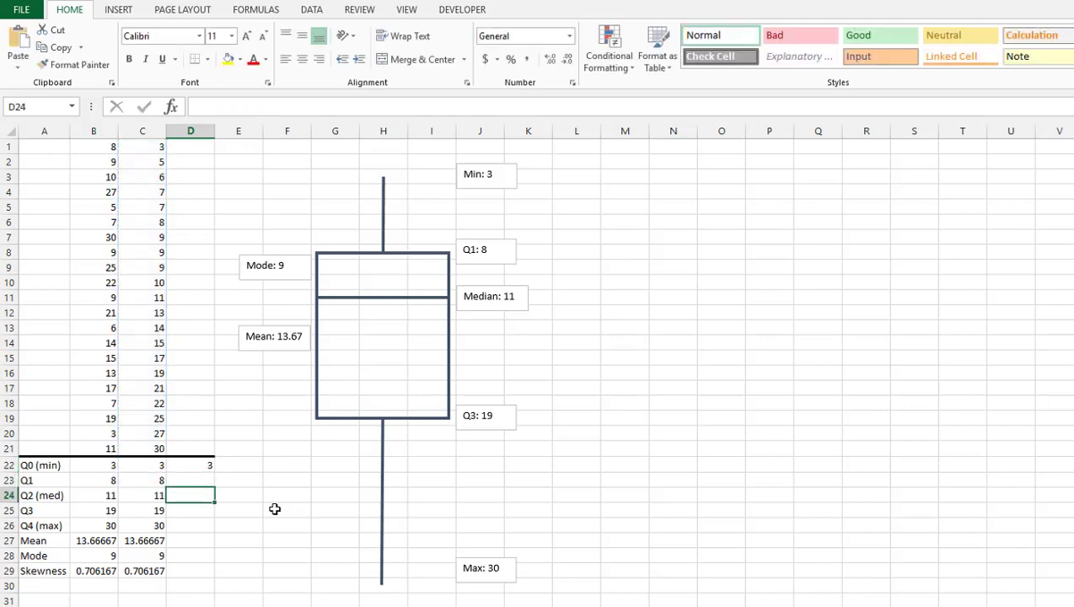
pyautogui.write('=median')
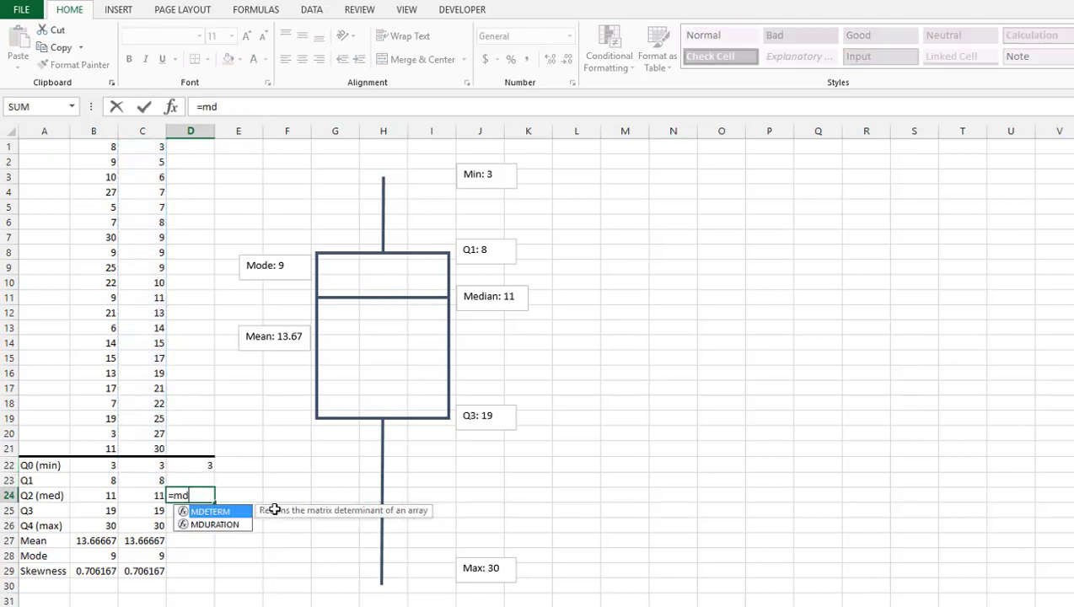
pyautogui.write('(')
pyautogui.press('Up')
pyautogui.press('Up')
pyautogui.press('Up')
pyautogui.press('Up')
pyautogui.press('Up')
pyautogui.press('Up')
pyautogui.press('Up')
pyautogui.press('Up')
pyautogui.press('Up')
pyautogui.press('Up')
pyautogui.press('Up')
pyautogui.press('Up')
pyautogui.press('Up')
pyautogui.press('Up')
pyautogui.press('Up')
pyautogui.press('Up')
pyautogui.press('Up')
pyautogui.press('Up')
pyautogui.press('Up')
pyautogui.press('Up')
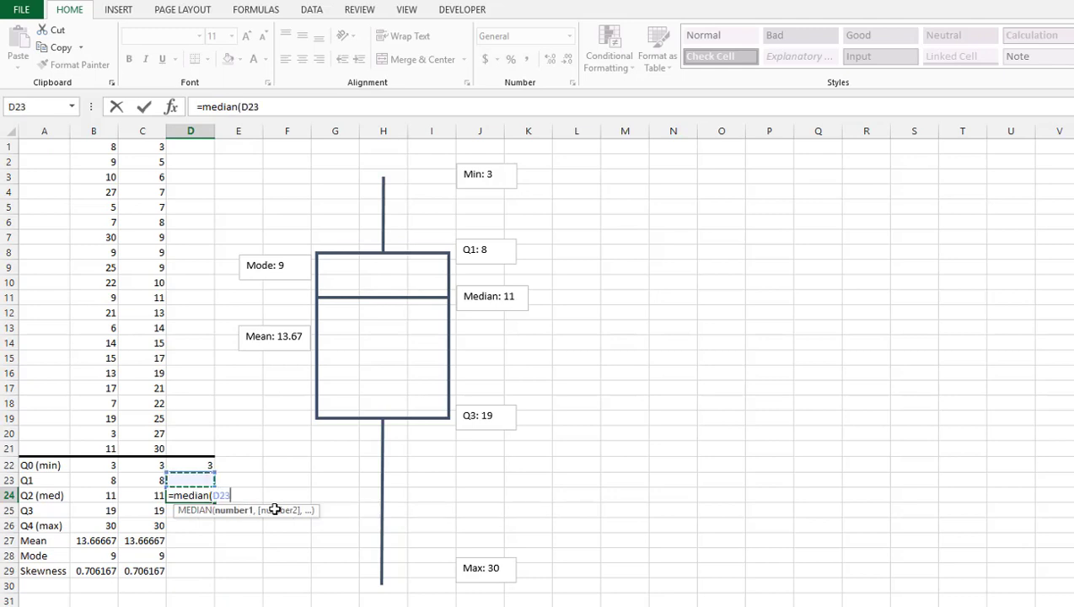
pyautogui.press('Left')
pyautogui.hotkey('shift', 'Down')
pyautogui.hotkey('shift', 'Down')
pyautogui.hotkey('shift', 'Down')
pyautogui.hotkey('shift', 'Down')
pyautogui.hotkey('shift', 'Down')
pyautogui.hotkey('shift', 'Down')
pyautogui.hotkey('shift', 'Down')
pyautogui.hotkey('shift', 'Down')
pyautogui.hotkey('shift', 'Down')
pyautogui.hotkey('shift', 'Down')
pyautogui.hotkey('shift', 'Down')
pyautogui.hotkey('shift', 'Down')
pyautogui.hotkey('shift', 'Down')
pyautogui.hotkey('shift', 'Down')
pyautogui.hotkey('shift', 'Down')
pyautogui.hotkey('shift', 'Down')
pyautogui.hotkey('shift', 'Down')
pyautogui.hotkey('shift', 'Down')
pyautogui.hotkey('shift', 'Down')
pyautogui.hotkey('shift', 'Down')
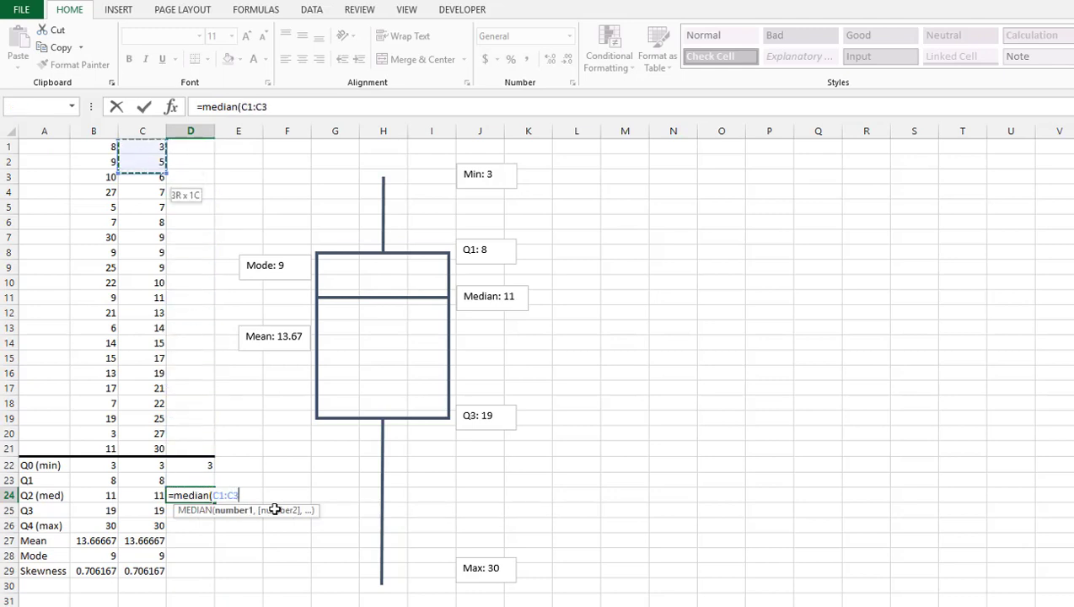
pyautogui.press('Return')
# Calculate the maximum of the column C data, C1:C21, in cell D26 with the MAX function
pyautogui.press('Down')
pyautogui.press('Down')
pyautogui.press('Up')
pyautogui.write('=')
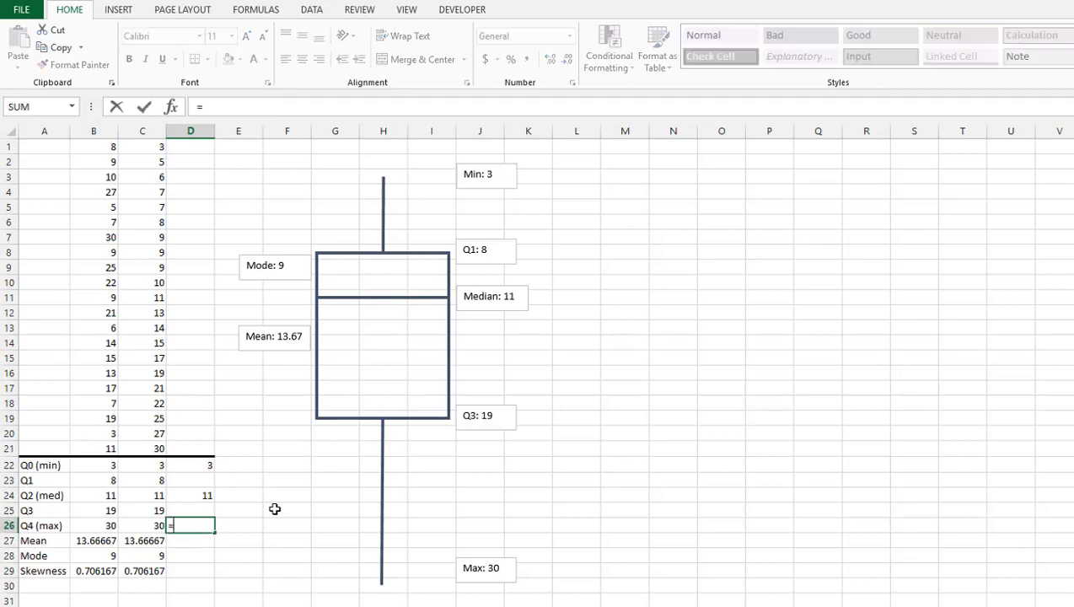
pyautogui.write('max(')
pyautogui.press('Up')
pyautogui.press('Up')
pyautogui.press('Up')
pyautogui.press('Up')
pyautogui.press('Up')
pyautogui.press('Up')
pyautogui.press('Up')
pyautogui.press('Up')
pyautogui.press('Up')
pyautogui.press('Up')
pyautogui.press('Up')
pyautogui.press('Up')
pyautogui.press('Up')
pyautogui.press('Up')
pyautogui.press('Up')
pyautogui.press('Up')
pyautogui.press('Up')
pyautogui.press('Up')
pyautogui.press('Up')
pyautogui.press('Up')
pyautogui.press('Up')
pyautogui.press('Up')
pyautogui.press('Left')
pyautogui.hotkey('shift', 'Down')
pyautogui.hotkey('shift', 'Down')
pyautogui.hotkey('shift', 'Down')
pyautogui.hotkey('shift', 'Down')
pyautogui.hotkey('shift', 'Down')
pyautogui.hotkey('shift', 'Down')
pyautogui.hotkey('shift', 'Down')
pyautogui.hotkey('shift', 'Down')
pyautogui.hotkey('shift', 'Down')
pyautogui.hotkey('shift', 'Down')
pyautogui.hotkey('shift', 'Down')
pyautogui.hotkey('shift', 'Down')
pyautogui.hotkey('shift', 'Down')
pyautogui.hotkey('shift', 'Down')
pyautogui.hotkey('shift', 'Down')
pyautogui.hotkey('shift', 'Down')
pyautogui.hotkey('shift', 'Down')
pyautogui.hotkey('shift', 'Down')
pyautogui.hotkey('shift', 'Down')
pyautogui.hotkey('shift', 'Down')
pyautogui.hotkey('shift', 'Up')
pyautogui.hotkey('shift', 'Up')
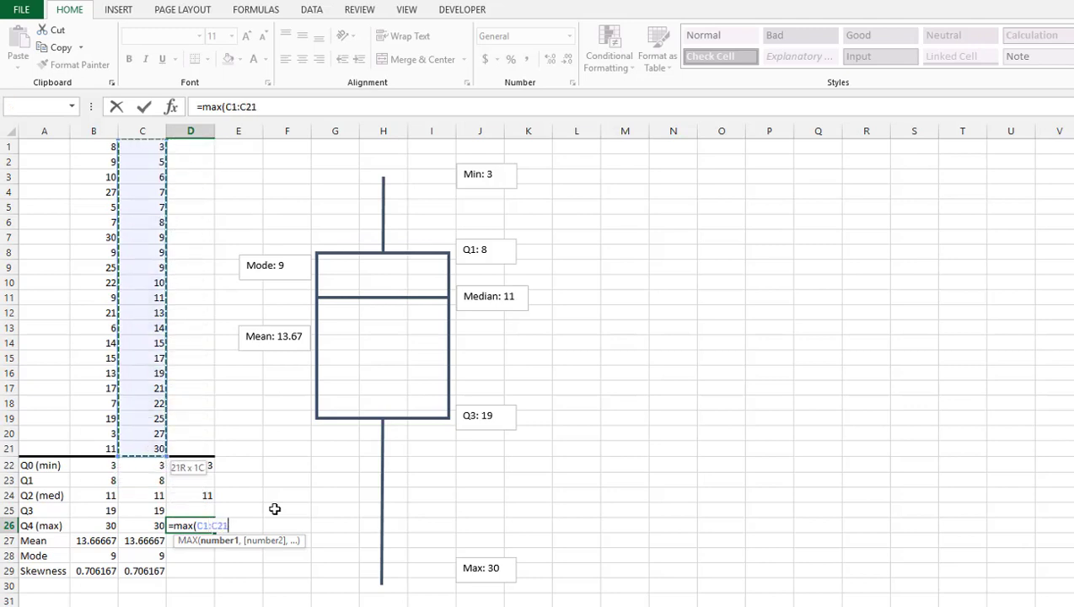
pyautogui.press('Return')
# Compare the MIN, MEDIAN and MAX checks in D22:D26 with the quartile results beside them
pyautogui.press('Up')
pyautogui.press('Up')
pyautogui.press('Up')
pyautogui.press('Up')
pyautogui.press('Up')
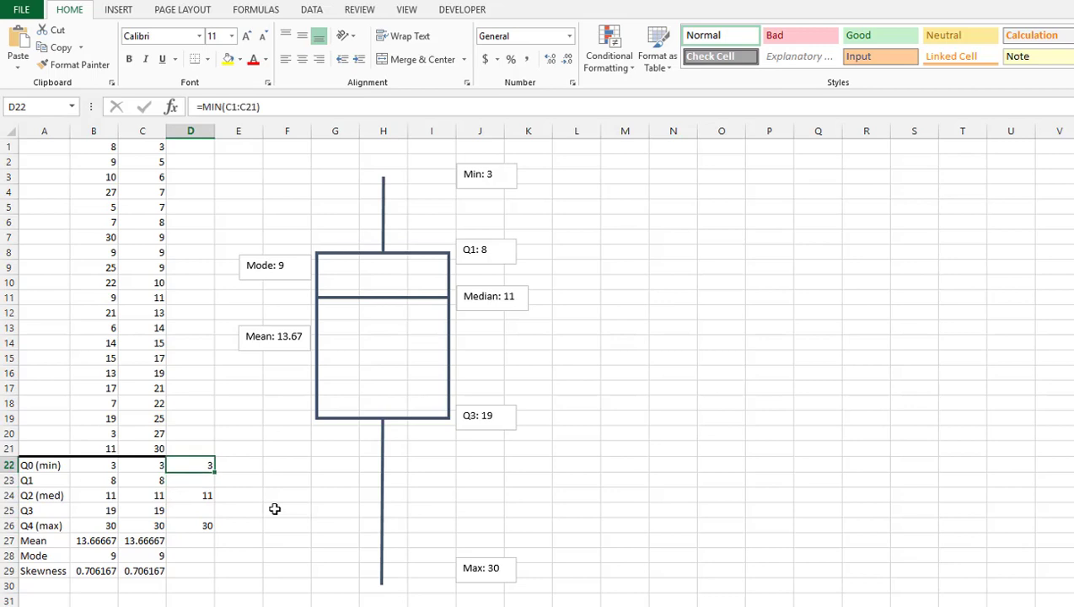
pyautogui.press('Down')
pyautogui.press('Down')
pyautogui.press('Down')
pyautogui.press('Down')
pyautogui.press('Up')
pyautogui.press('Up')
pyautogui.press('Up')
pyautogui.press('Up')
# Examine the QUARTILE formulas for Q0 to Q4 in C22:C26, comparing their quartile arguments 0 to 4
pyautogui.press('Left')
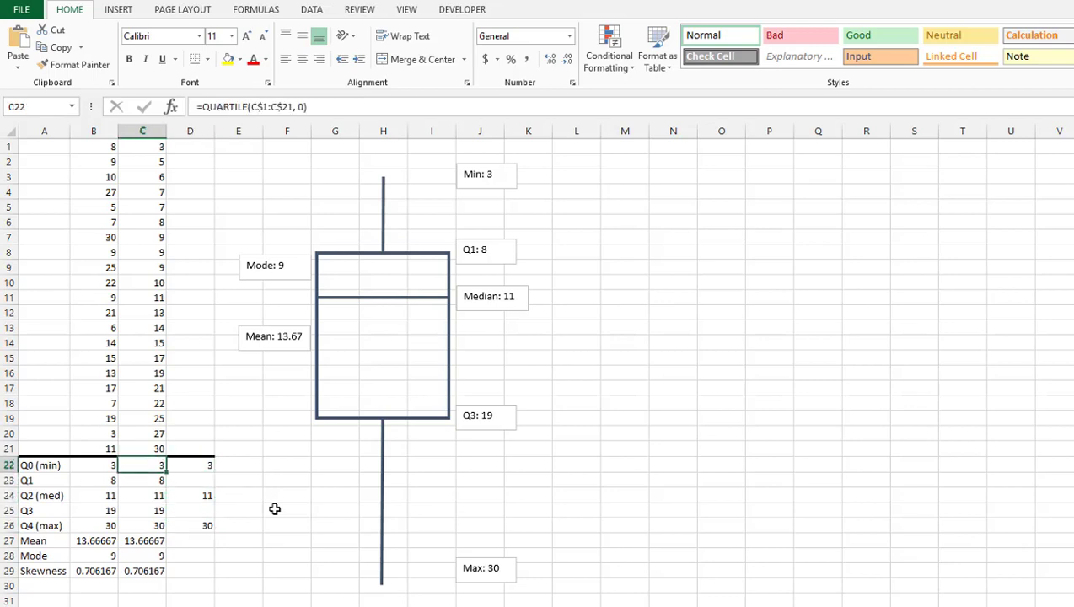
pyautogui.press('Down')
pyautogui.press('Down')
pyautogui.press('Down')
pyautogui.press('Down')
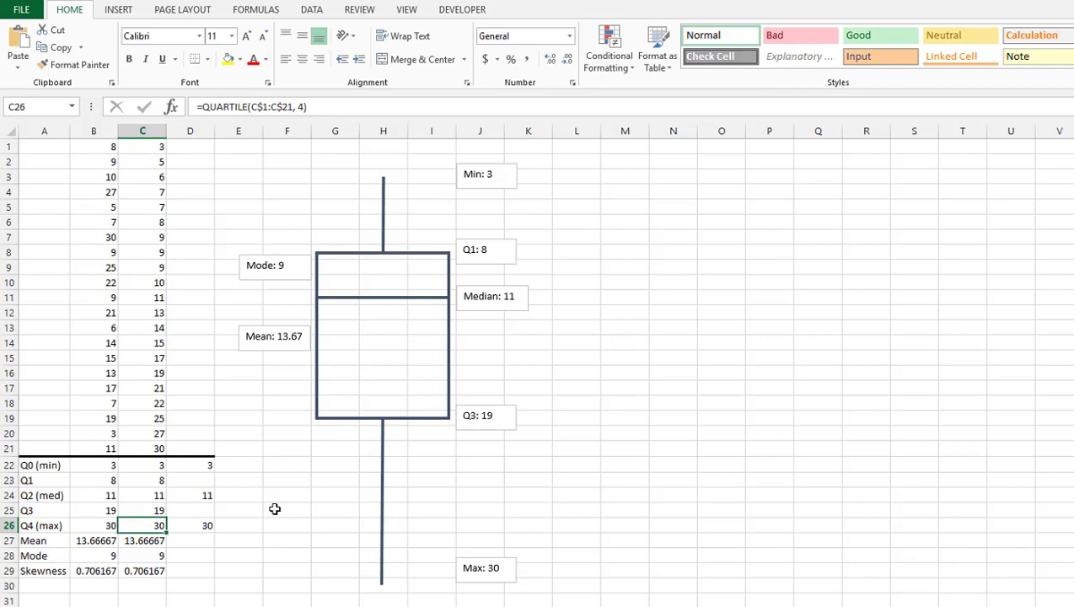
pyautogui.hotkey('shift', 'Up')
pyautogui.hotkey('shift', 'Up')
pyautogui.hotkey('shift', 'Up')
pyautogui.hotkey('shift', 'Up')
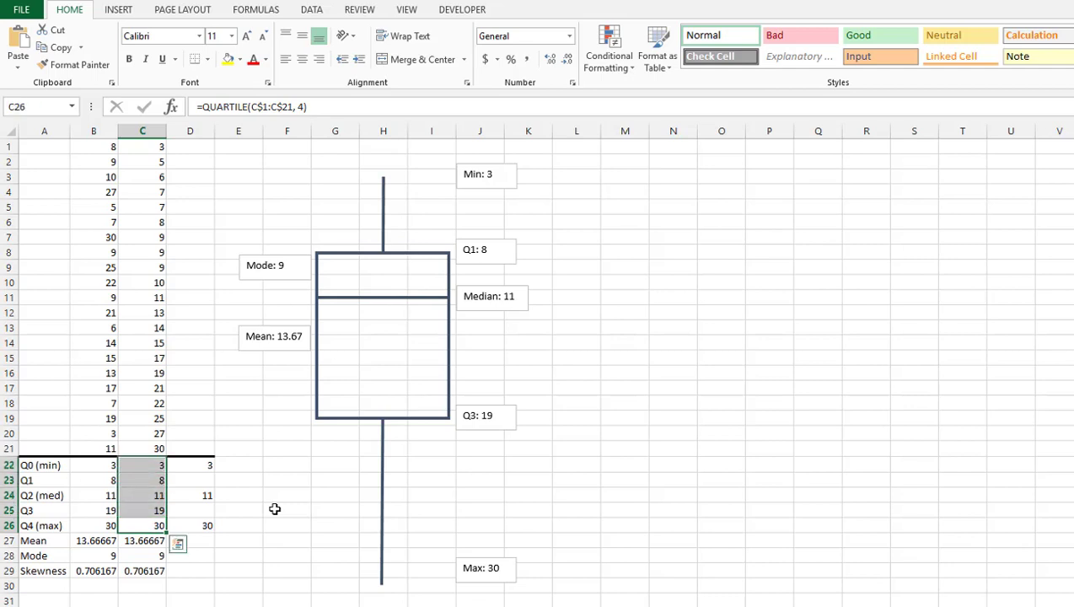
pyautogui.press('Down')
pyautogui.press('Up')
pyautogui.press('Up')
pyautogui.press('Up')
pyautogui.press('Up')
pyautogui.press('Up')
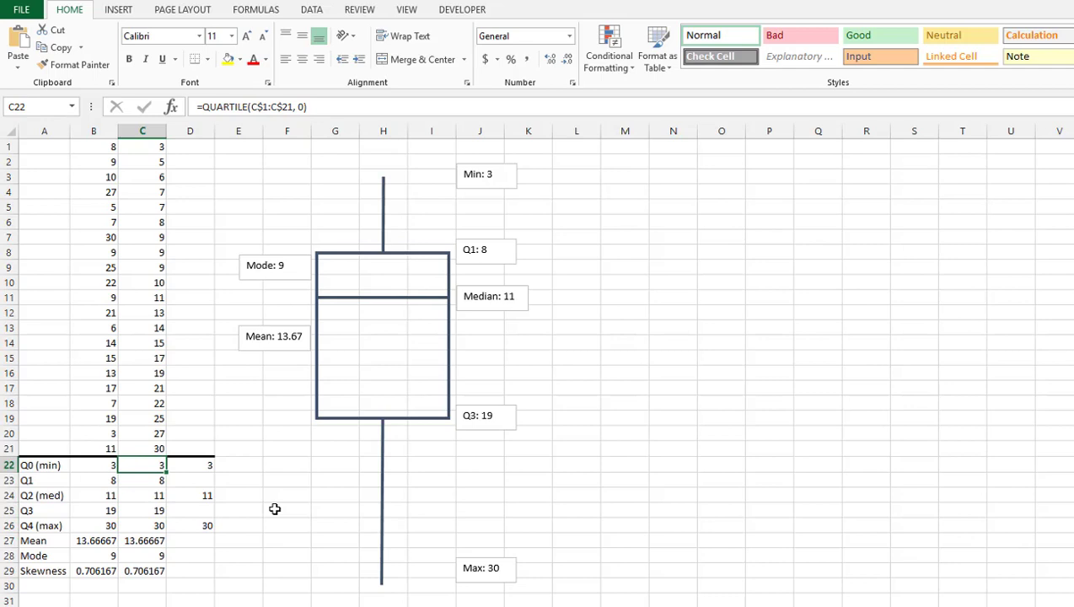
pyautogui.press('Down')
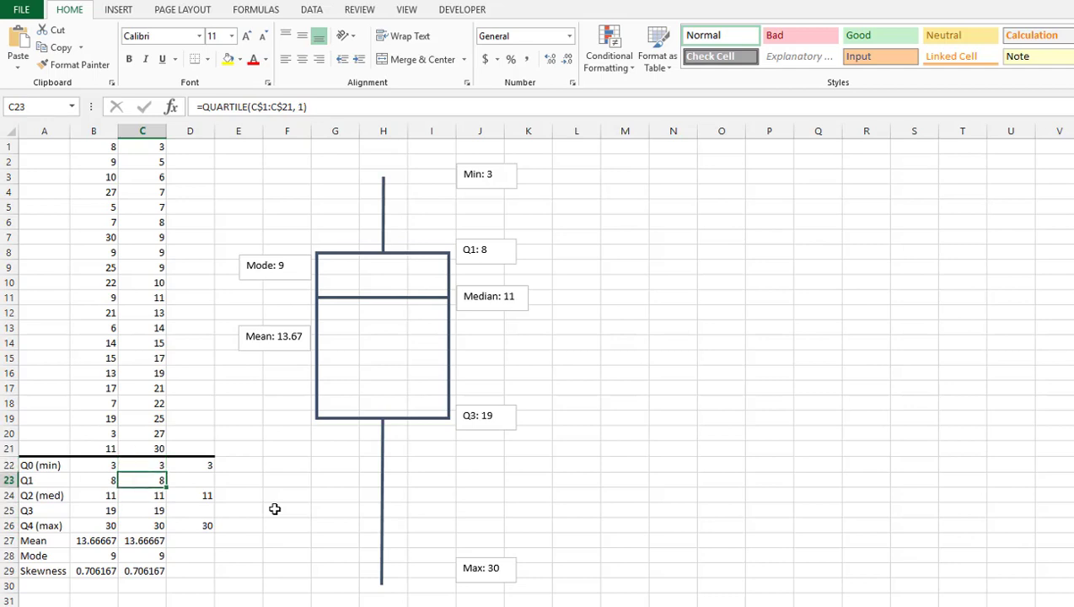
pyautogui.press('Down')
pyautogui.press('Down')
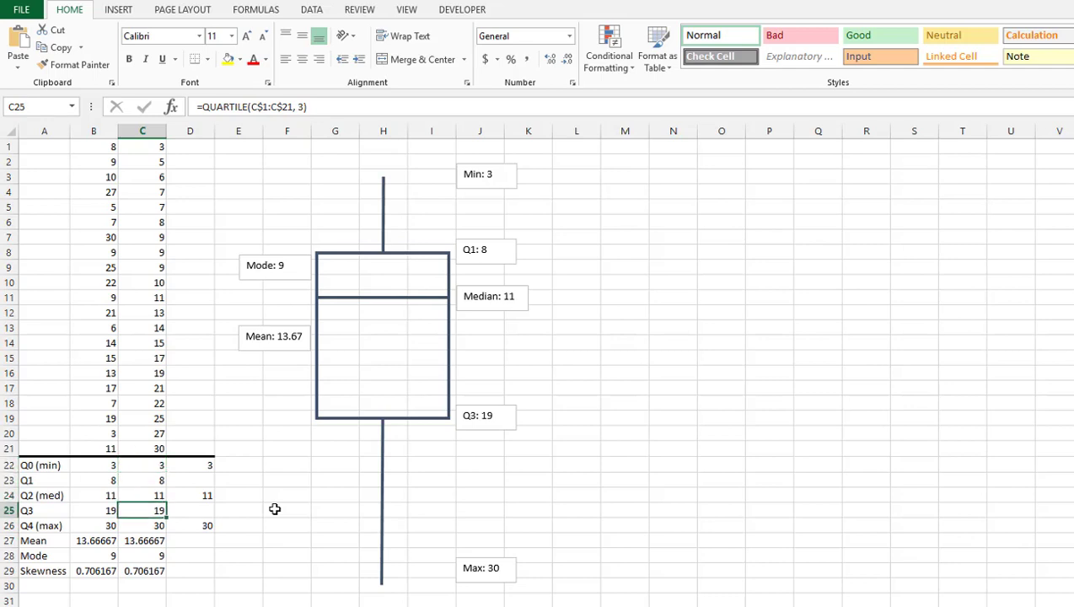
pyautogui.press('Down')
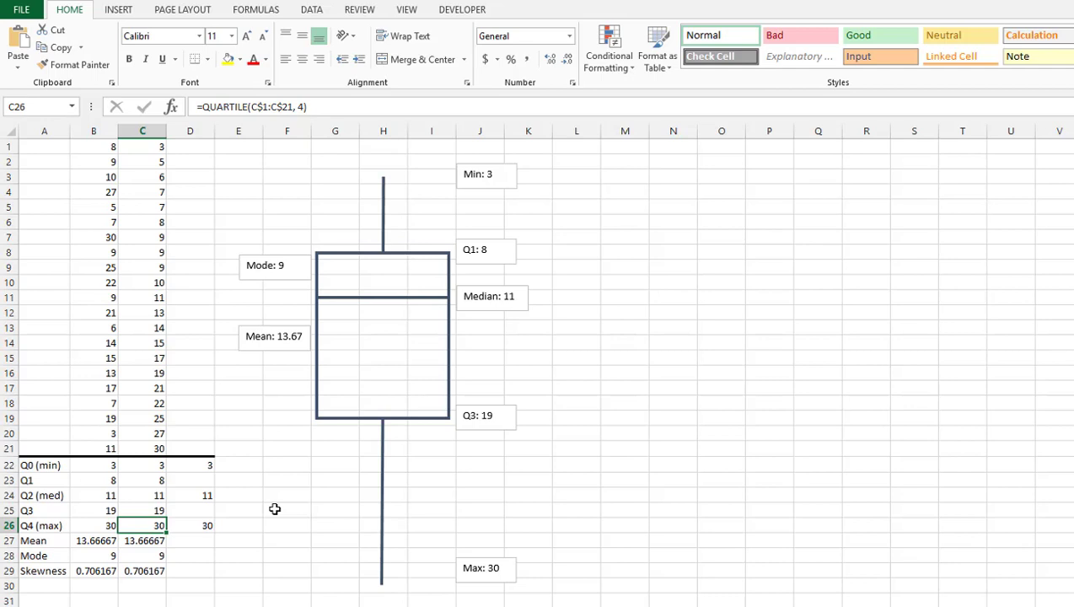
pyautogui.press('Up')
pyautogui.press('Up')
pyautogui.press('Up')
pyautogui.press('Up')
pyautogui.press('Up')
pyautogui.press('Up')
pyautogui.press('Down')
pyautogui.press('Down')
pyautogui.press('Down')
pyautogui.press('Up')
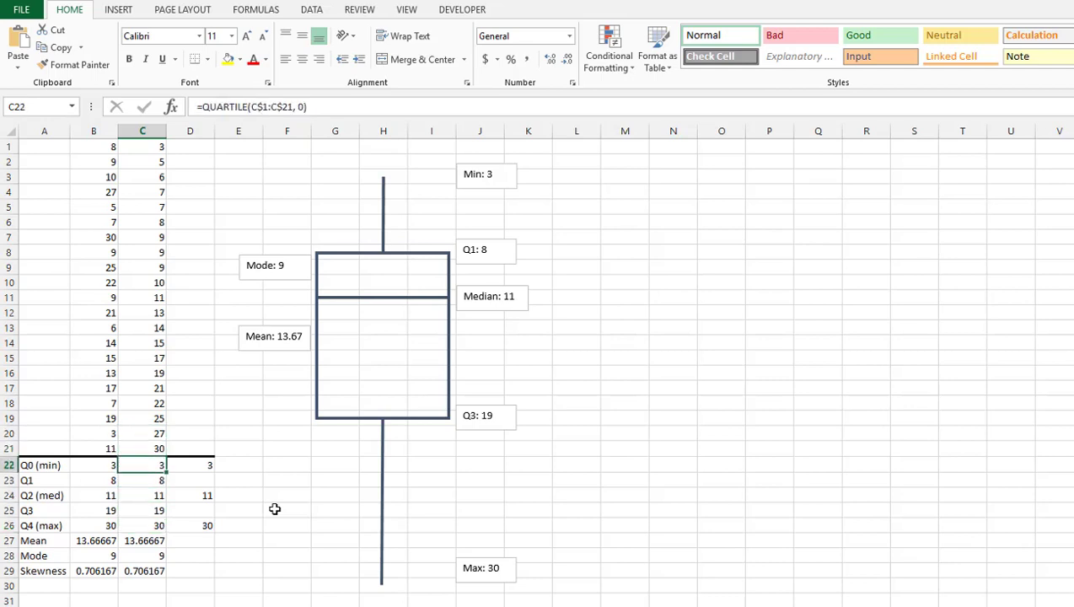
pyautogui.press('Down')
pyautogui.press('Down')
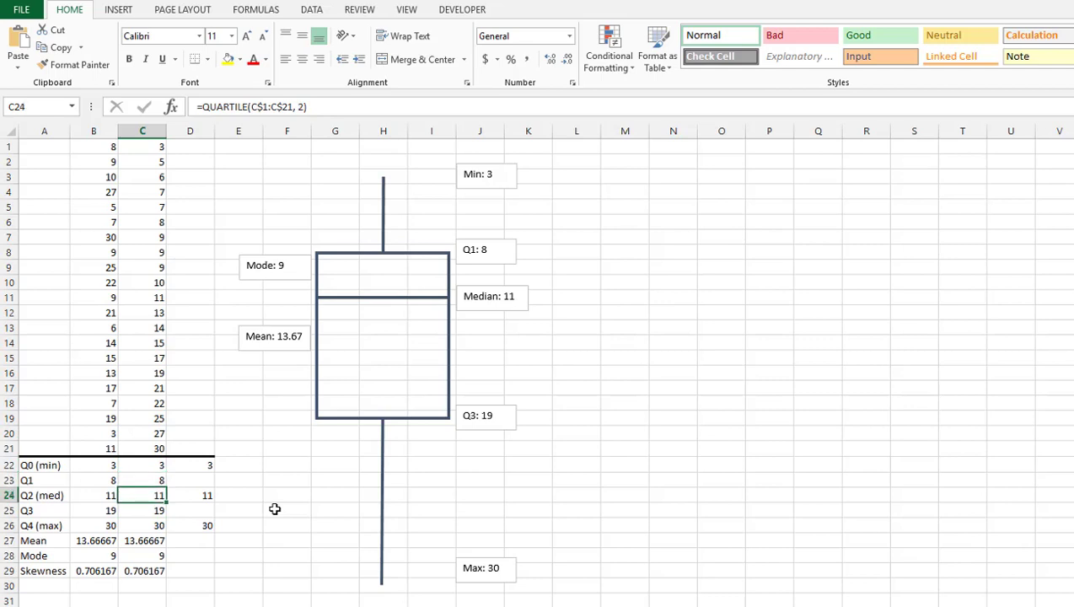
pyautogui.press('Down')
pyautogui.press('Down')
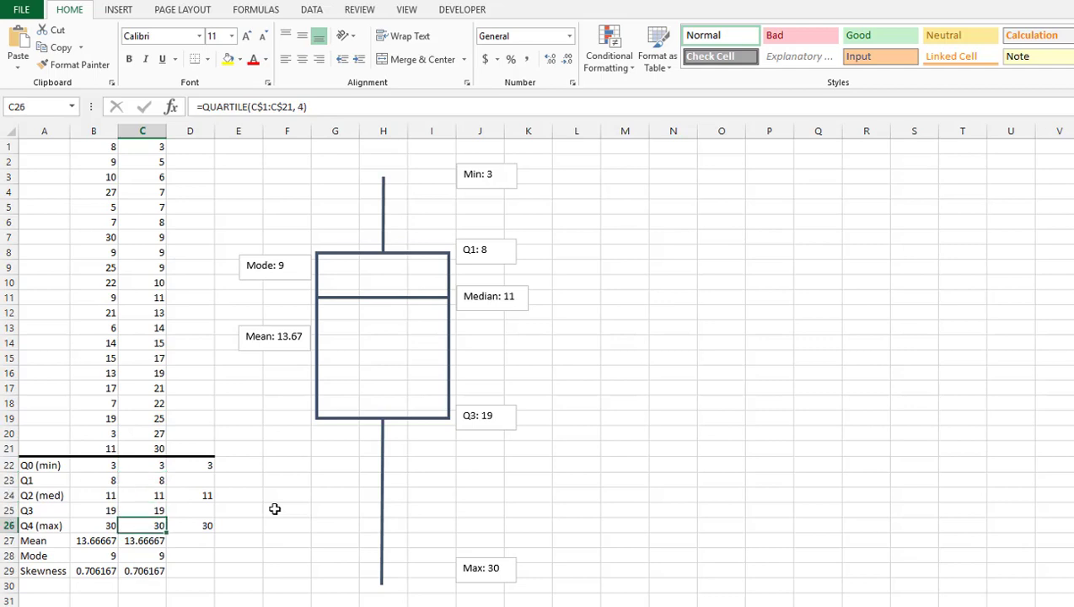
# Review the column C mean, mode and skewness formulas in C27:C29
pyautogui.press('Down')
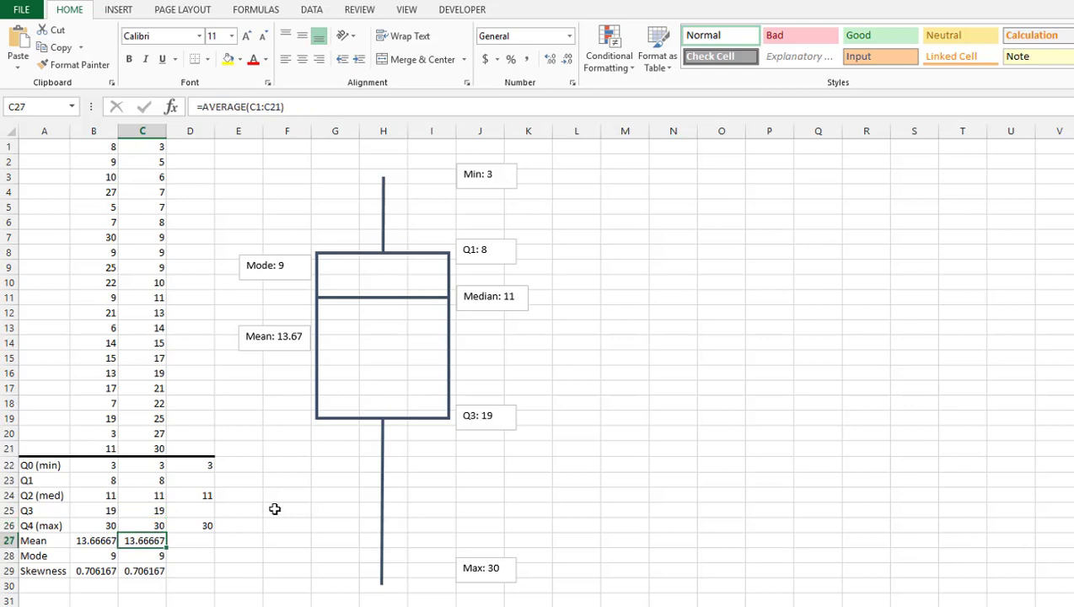
pyautogui.press('Down')
pyautogui.press('Down')
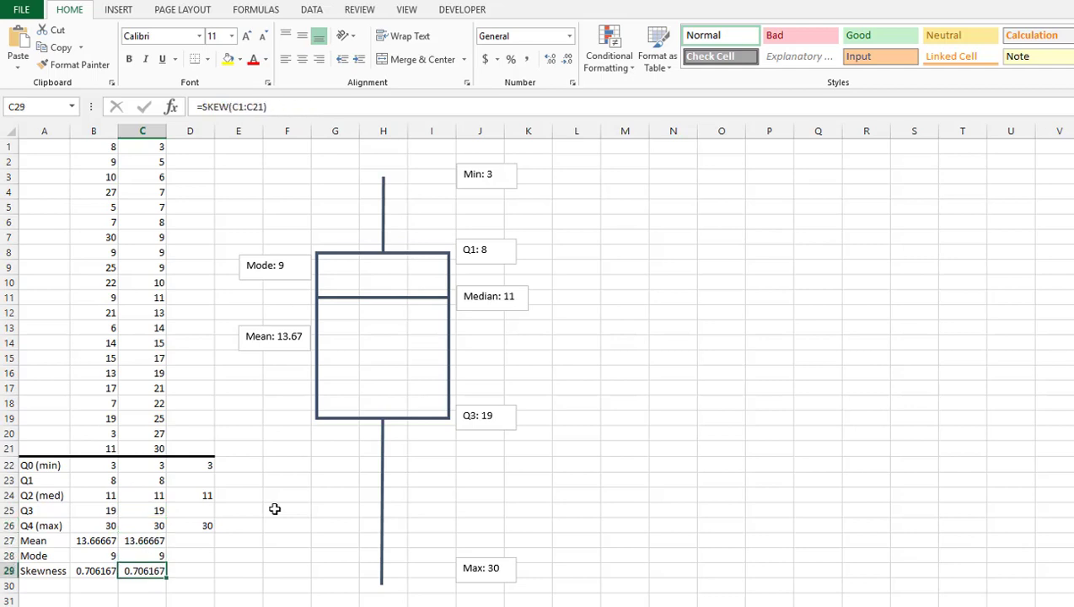
pyautogui.press('Right')
pyautogui.press('Right')
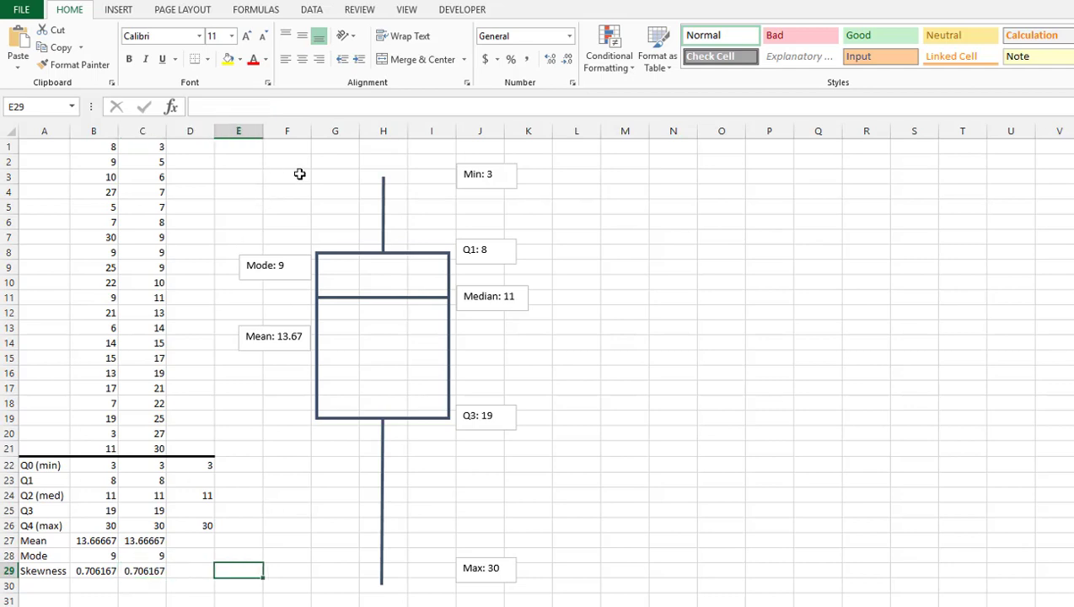
pyautogui.click(294, 174)
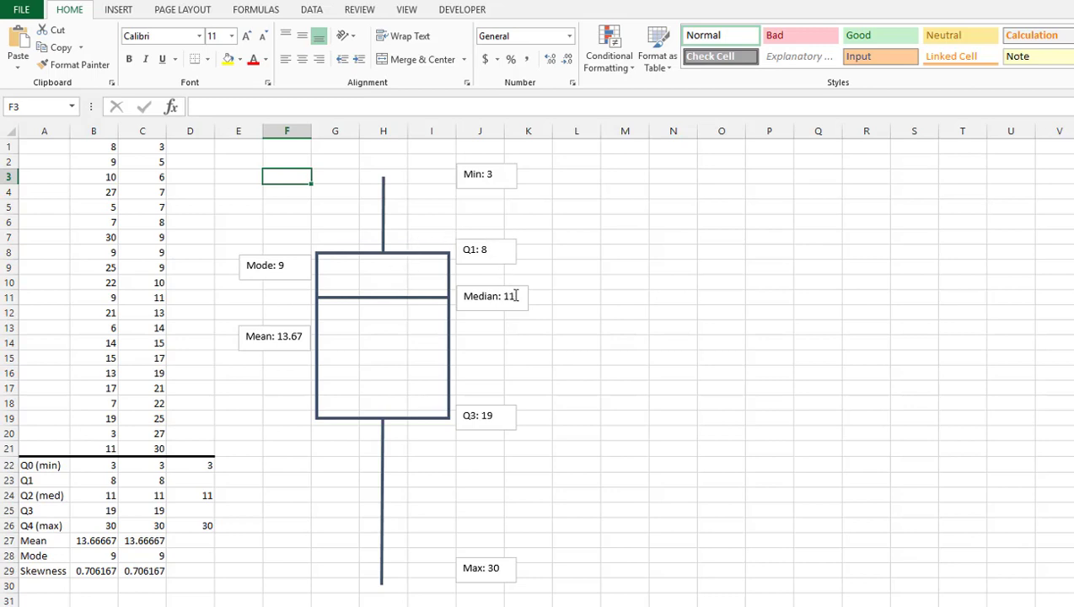
# Examine how the quartiles divide the sorted data, checking C6:C11, C11:C16 and C16:C21 and the rows at the quarter boundaries
pyautogui.moveTo(150, 221); pyautogui.dragTo(153, 295)
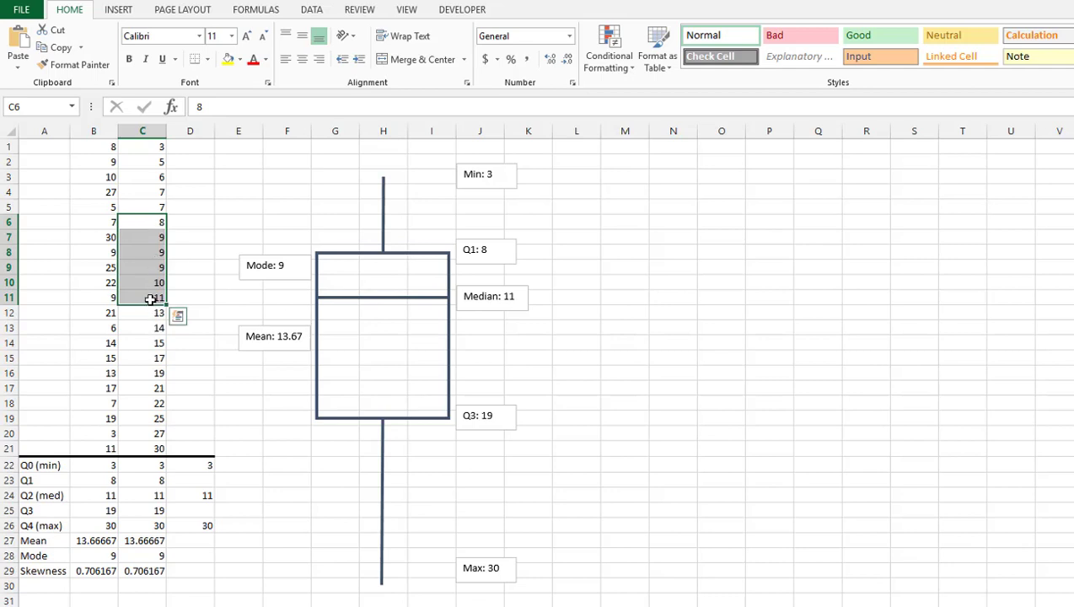
pyautogui.click(147, 298)
pyautogui.moveTo(145, 297); pyautogui.dragTo(149, 372)
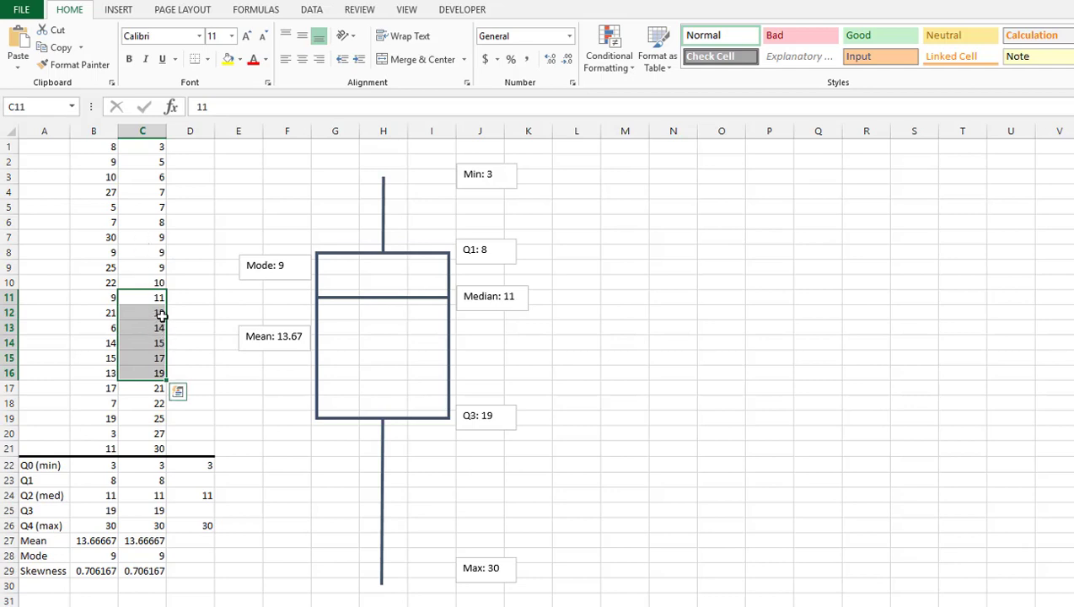
pyautogui.click(148, 374)
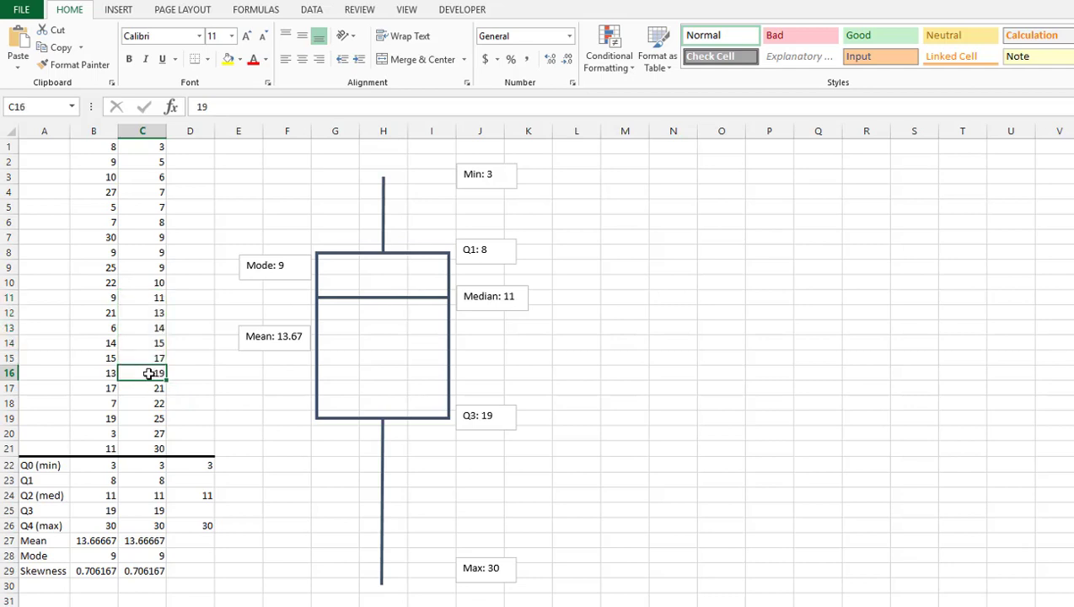
pyautogui.moveTo(148, 374); pyautogui.dragTo(154, 450)
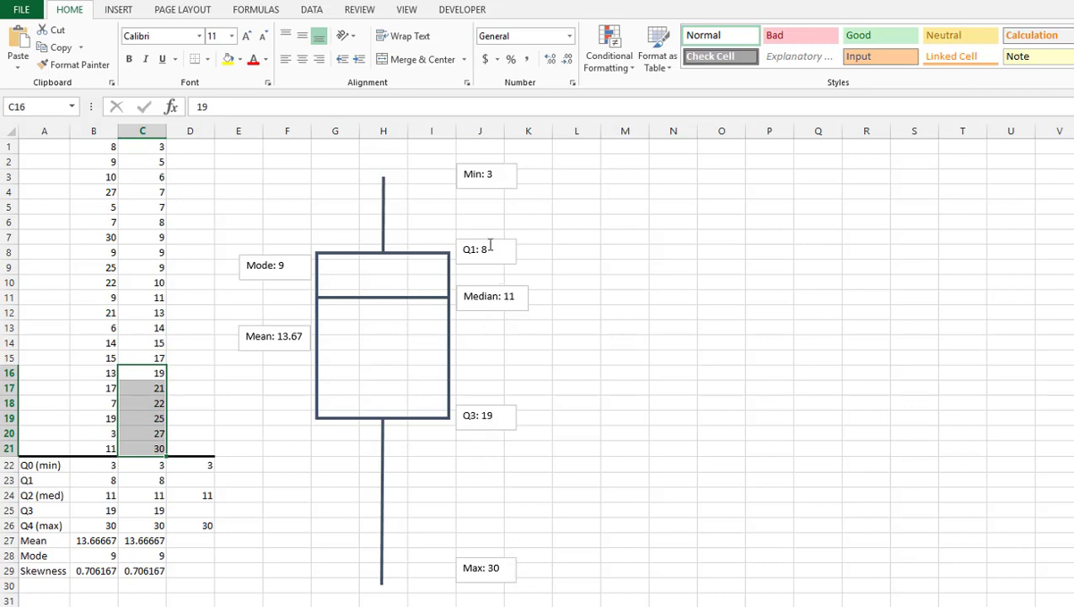
pyautogui.moveTo(139, 372)
pyautogui.click(9, 145)
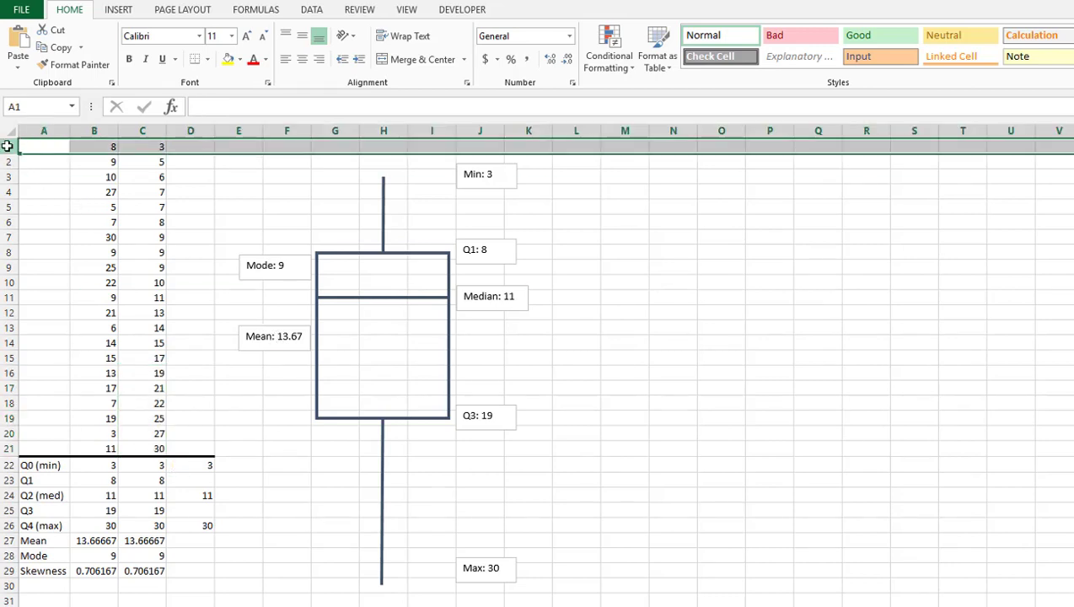
pyautogui.click(9, 208)
pyautogui.click(9, 285)
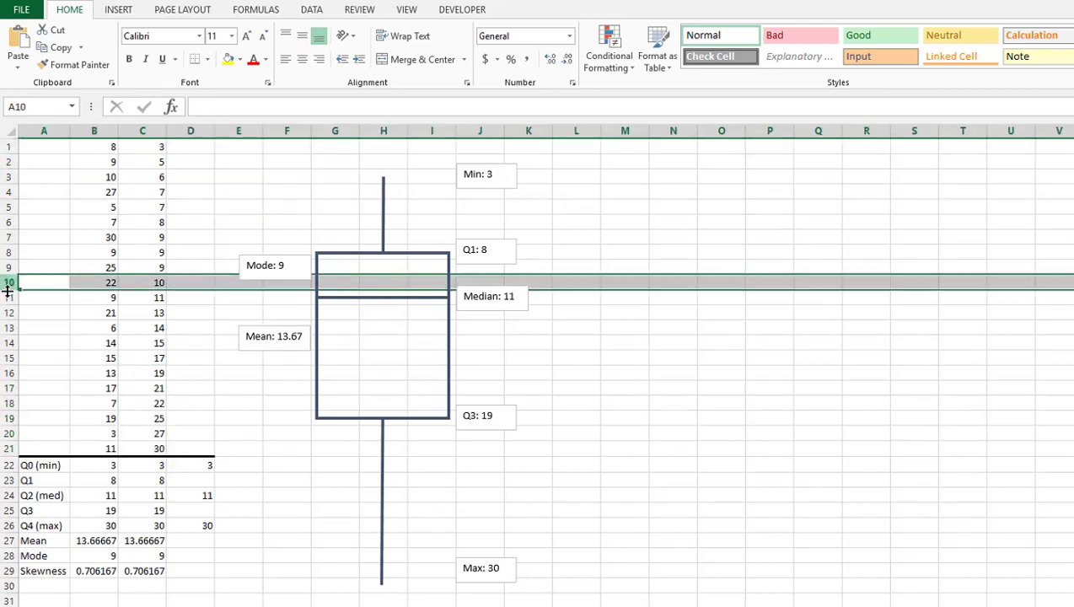
pyautogui.click(7, 371)
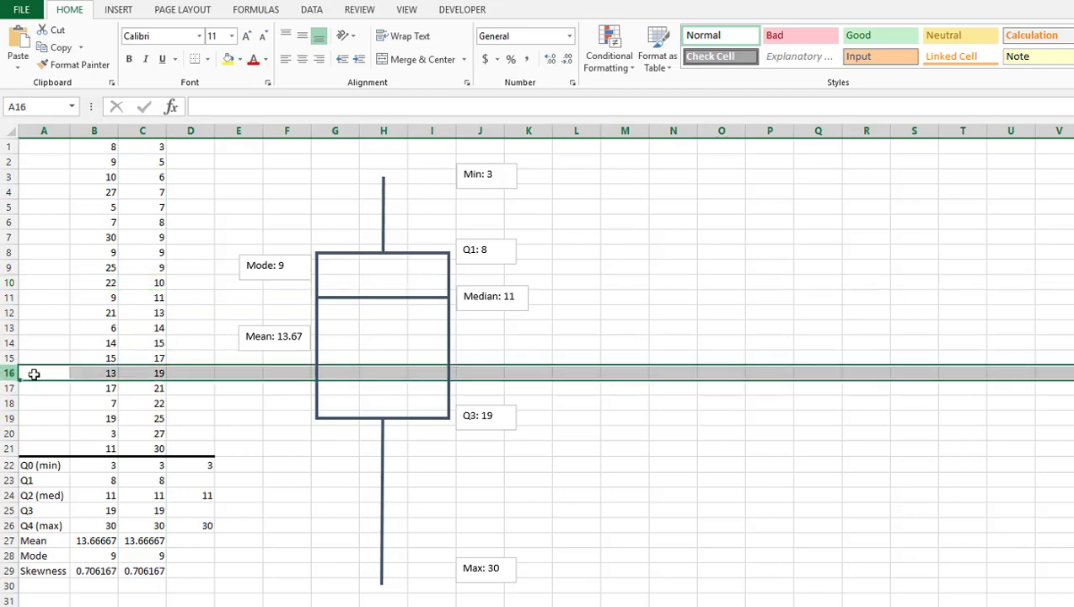
# Enter the descending scale values 30, 29 and 28 in cells E3:E5 beside the box plot
pyautogui.click(226, 147)
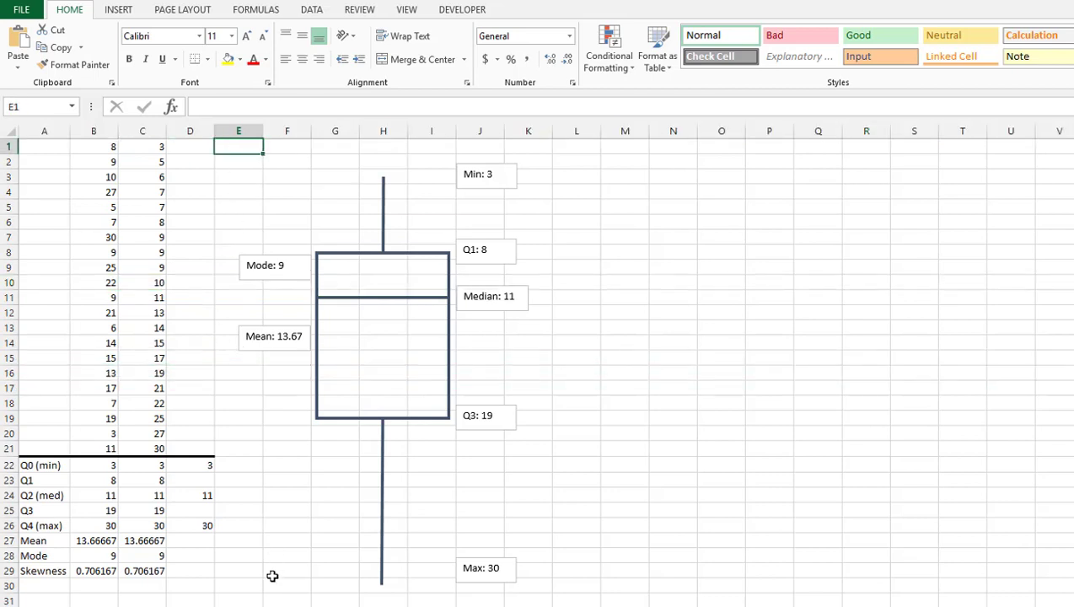
pyautogui.press('Down')
pyautogui.press('Down')
pyautogui.write('30')
pyautogui.press('Return')
pyautogui.write('29')
pyautogui.press('Return')
pyautogui.write('28')
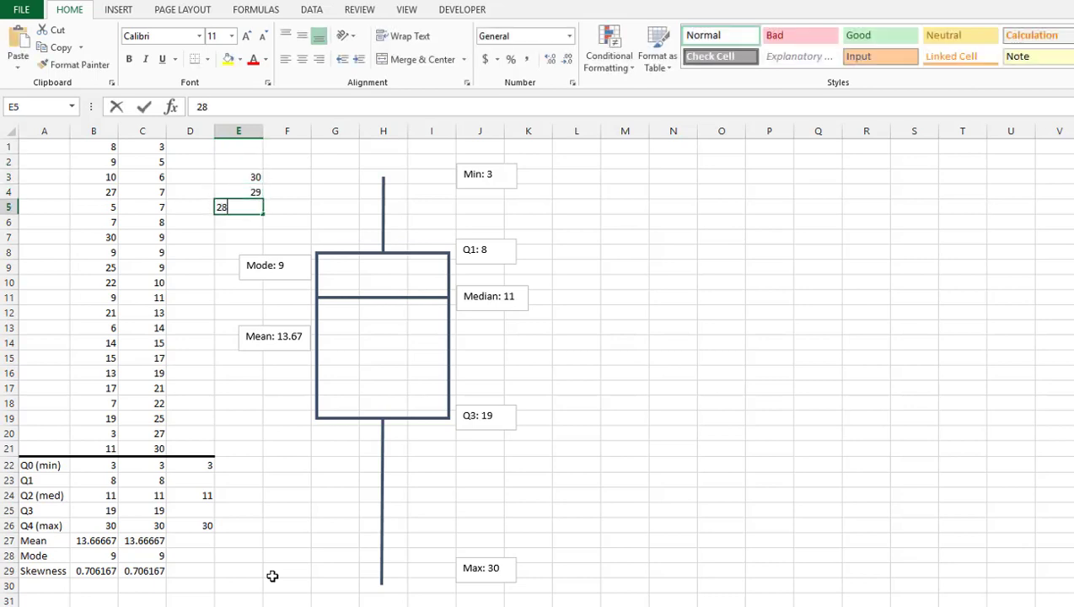
pyautogui.press('Return')
# Clear the three scale values from cells E3:E5
pyautogui.press('Up')
pyautogui.press('Up')
pyautogui.press('Up')
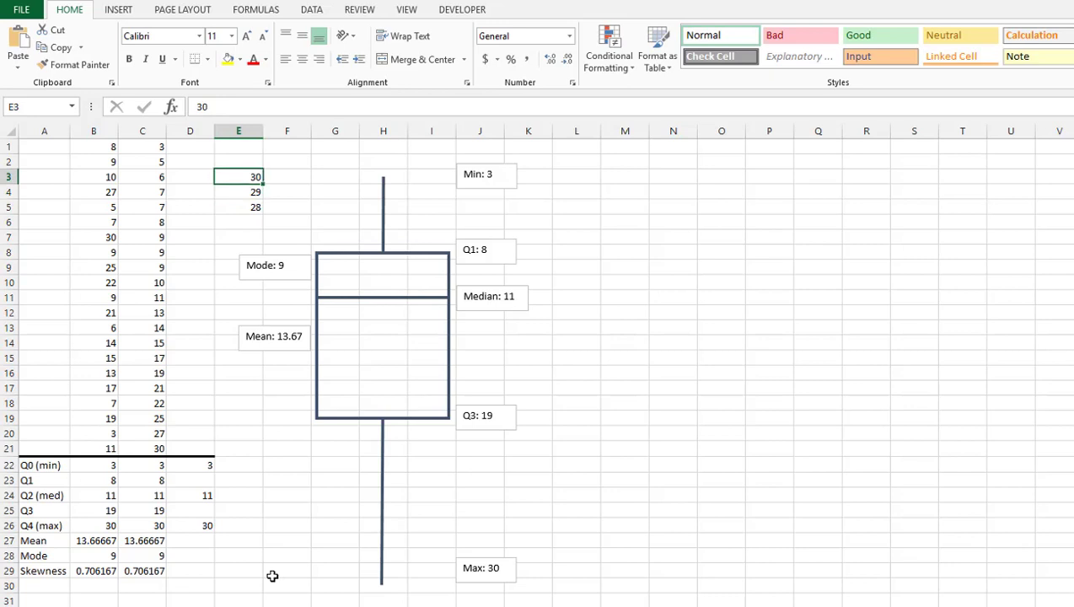
pyautogui.press('Delete')
pyautogui.press('Down')
pyautogui.press('Delete')
pyautogui.press('Down')
pyautogui.press('Delete')
pyautogui.press('Down')
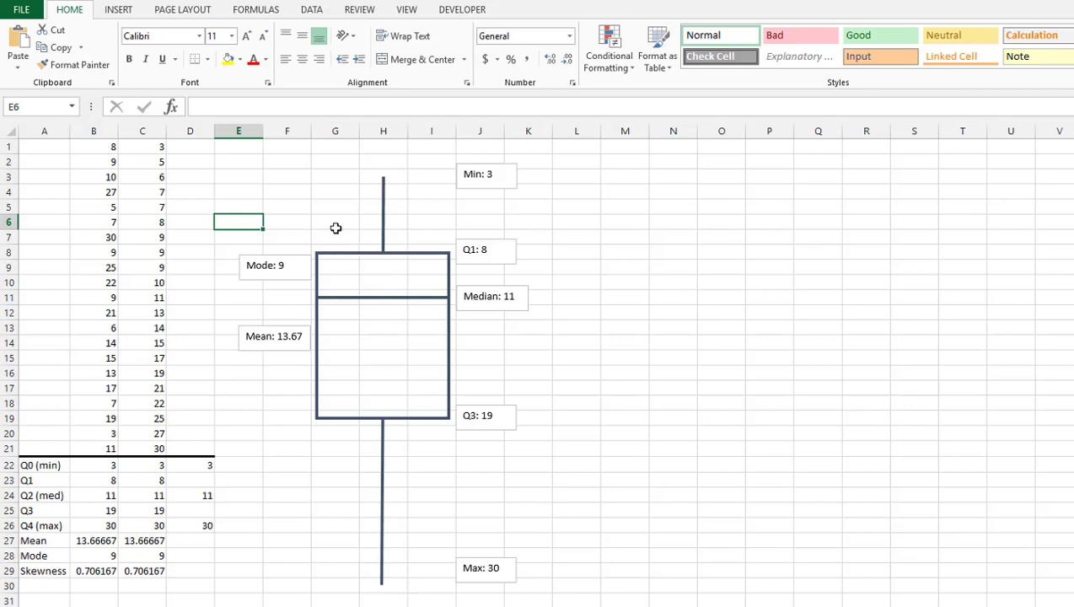
# Highlight the column C skewness result in C29 and the last data value in C21 with yellow fill
pyautogui.click(369, 264)
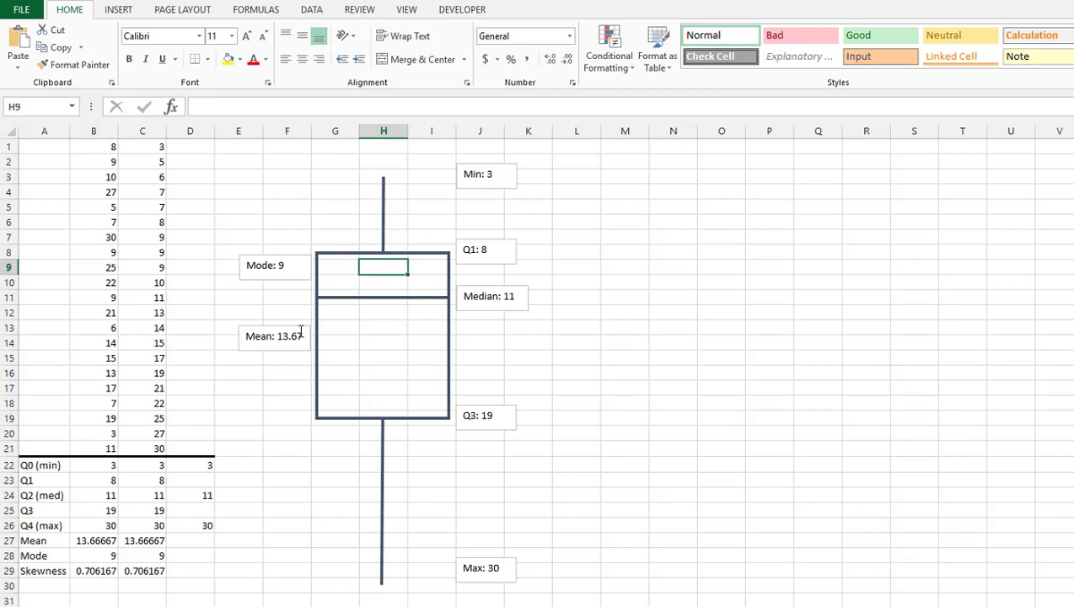
pyautogui.click(97, 571)
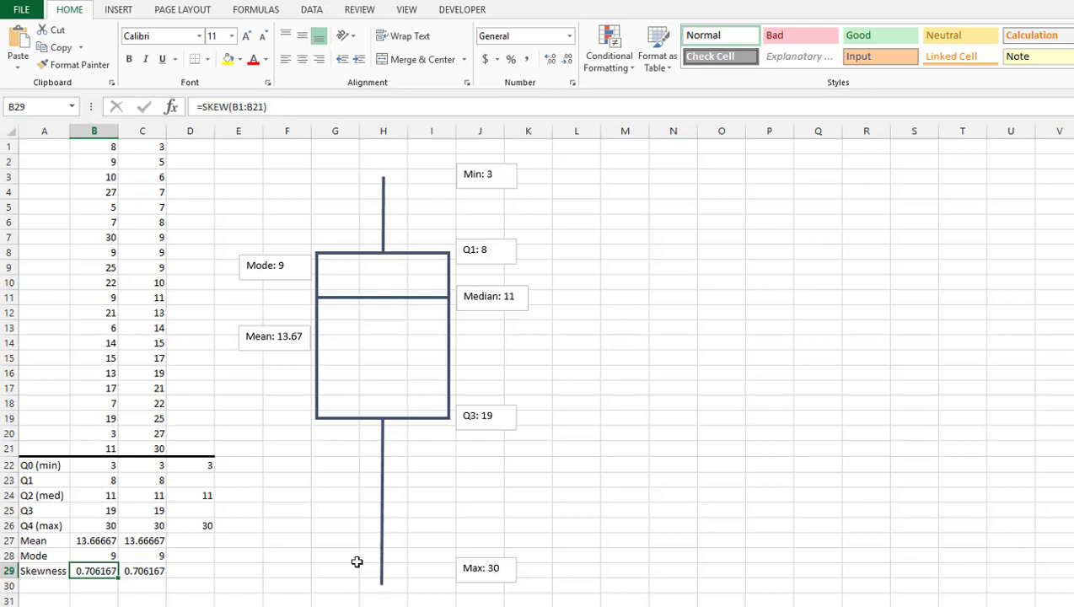
pyautogui.click(139, 449)
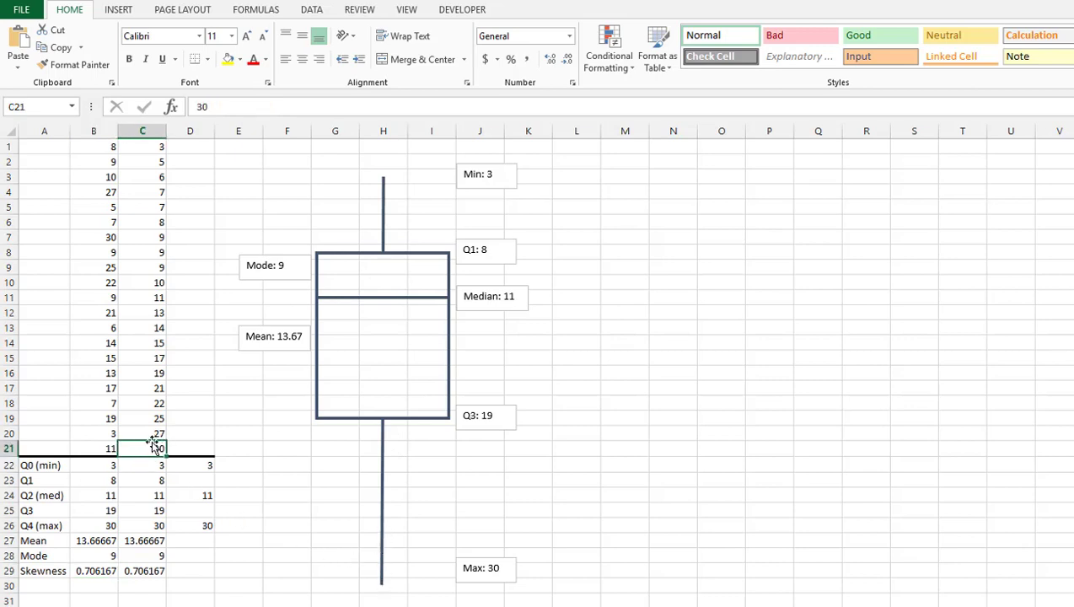
pyautogui.click(145, 571)
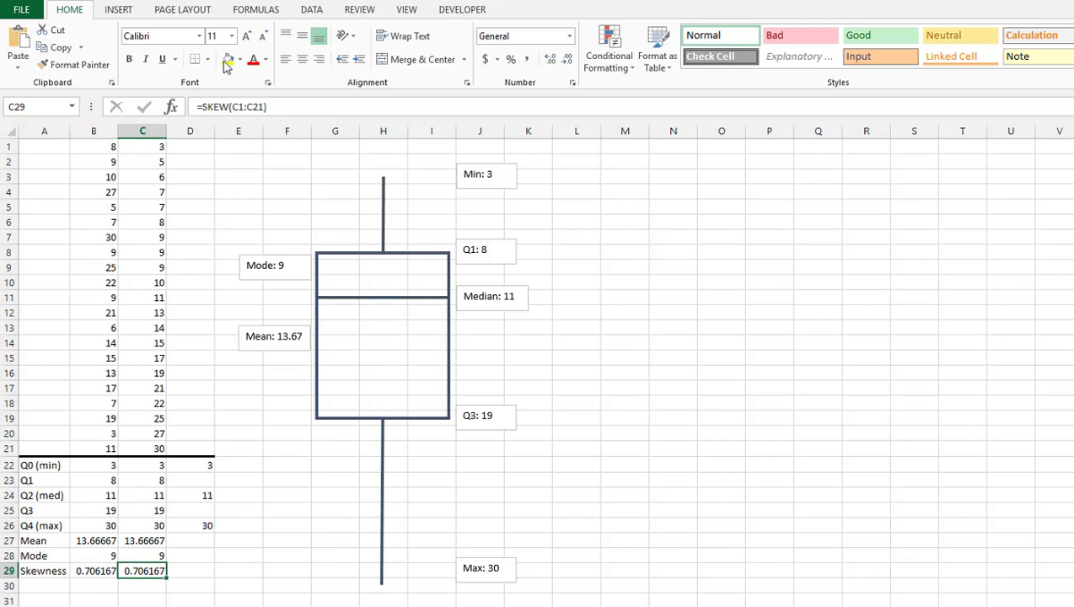
pyautogui.press('F4')
pyautogui.click(141, 447)
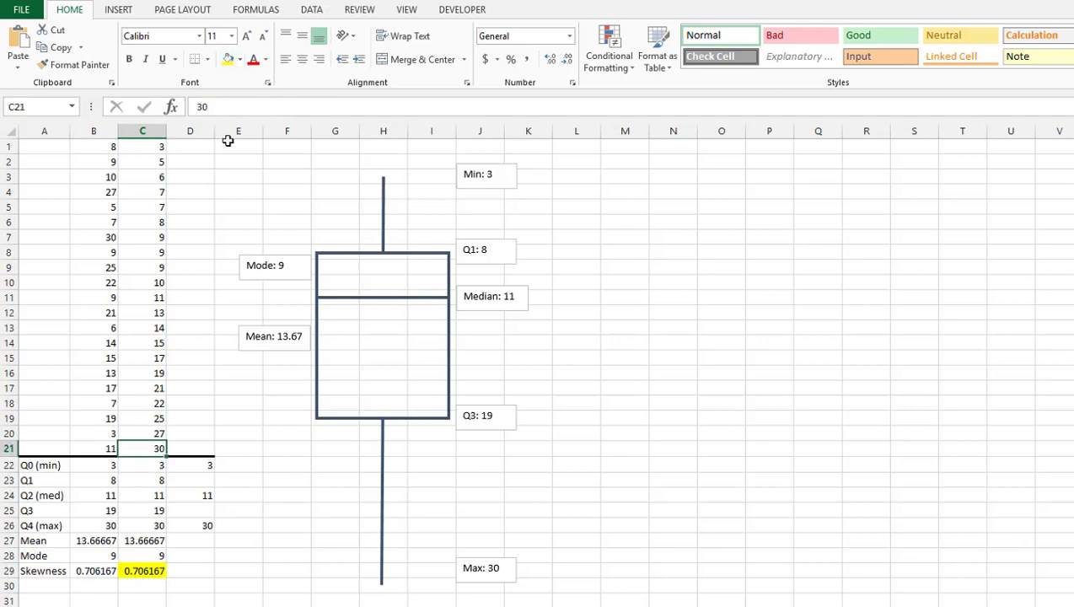
pyautogui.click(228, 59)
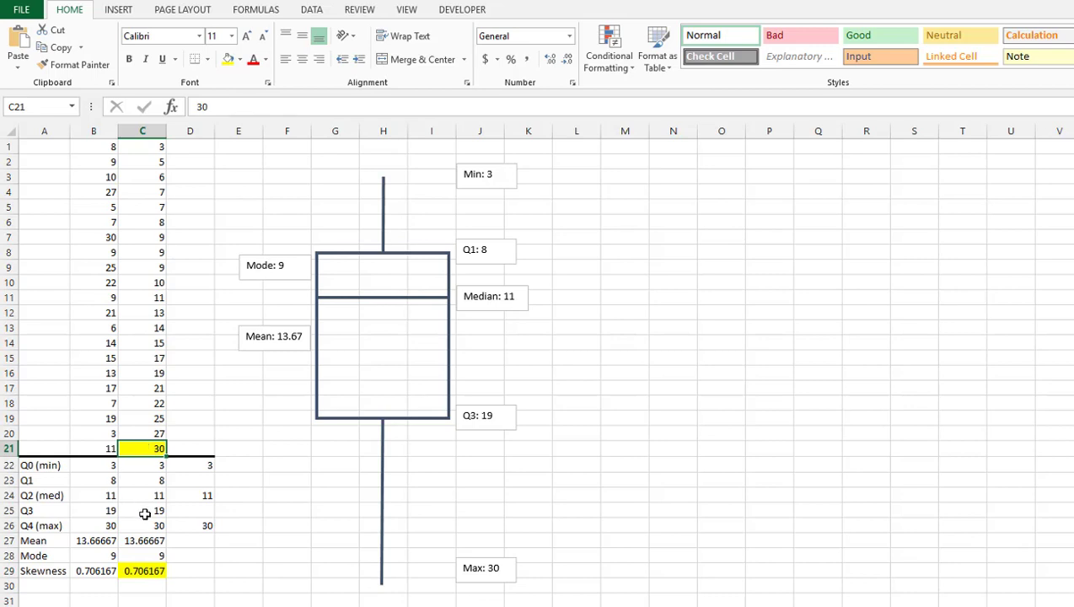
# Set the last column C value in C21 to 60 as an outlier and compare the means in B27 and C27
pyautogui.write('60')
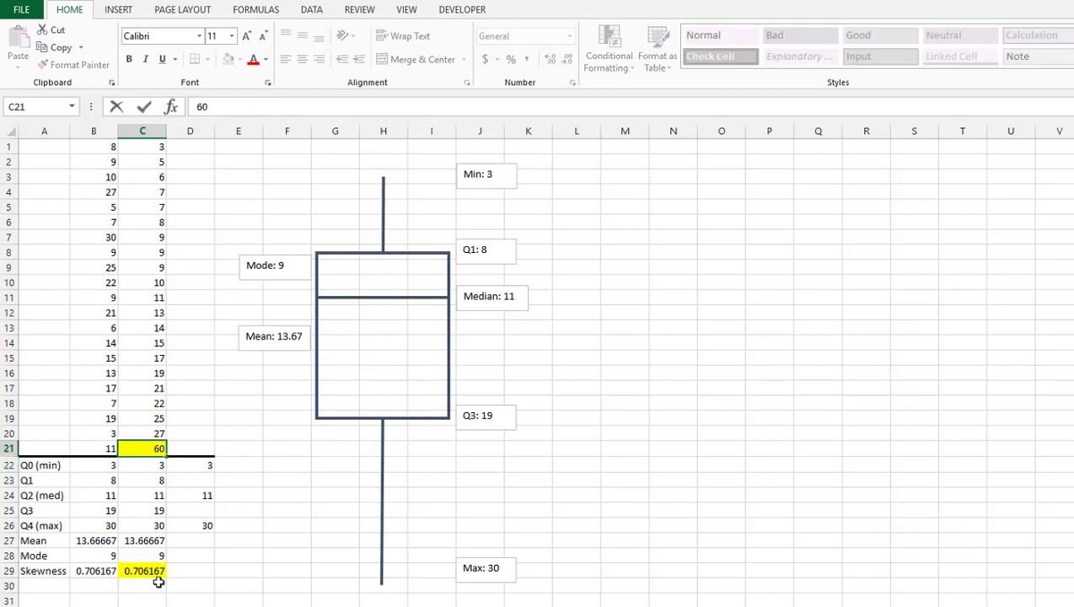
pyautogui.press('Return')
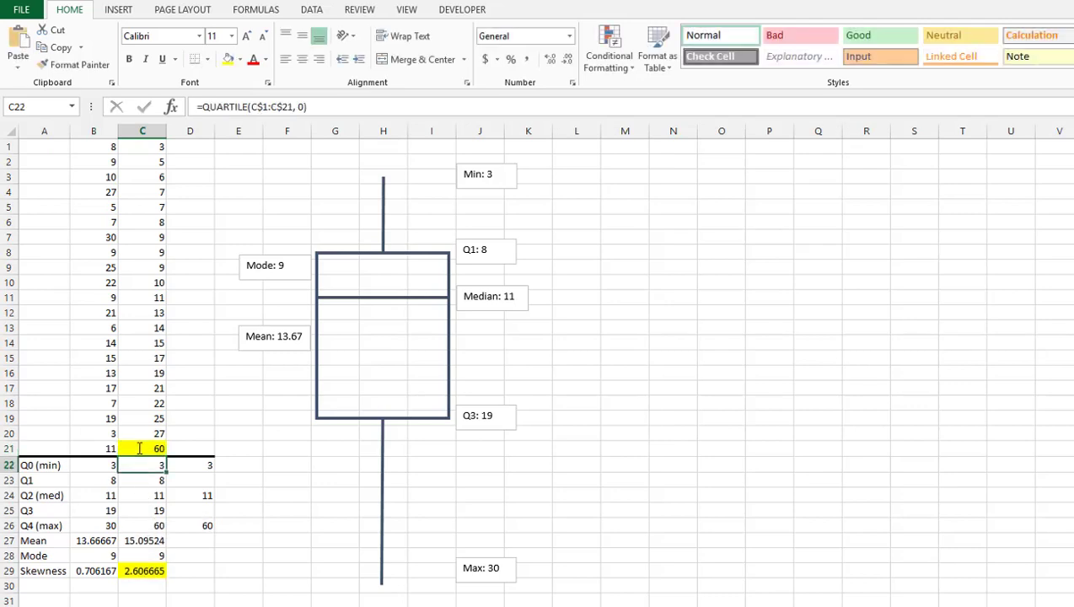
pyautogui.click(148, 541)
pyautogui.click(99, 540)
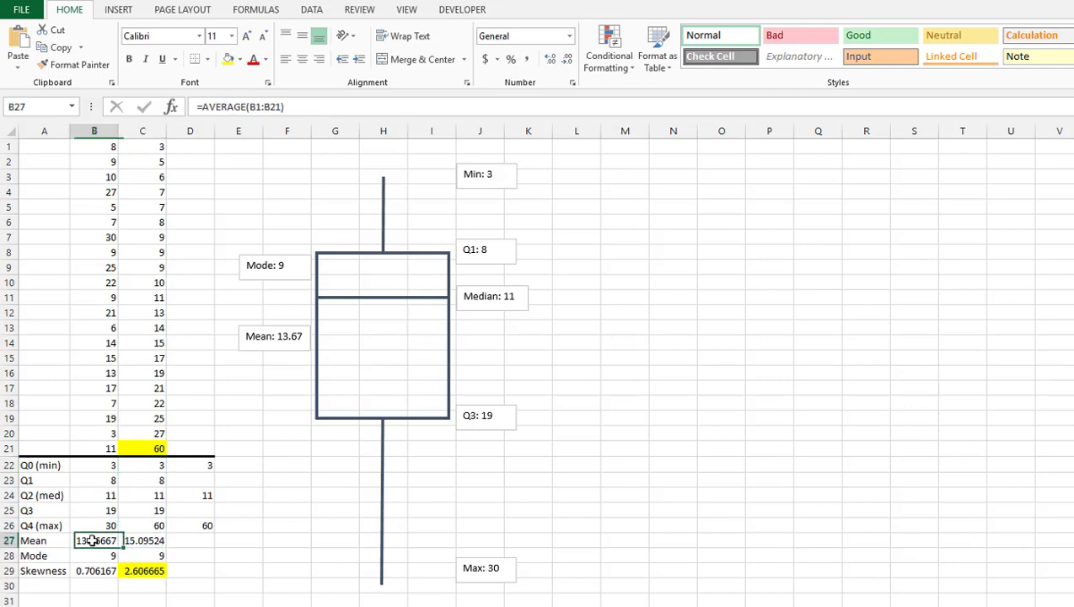
pyautogui.click(135, 540)
pyautogui.click(97, 541)
pyautogui.click(135, 540)
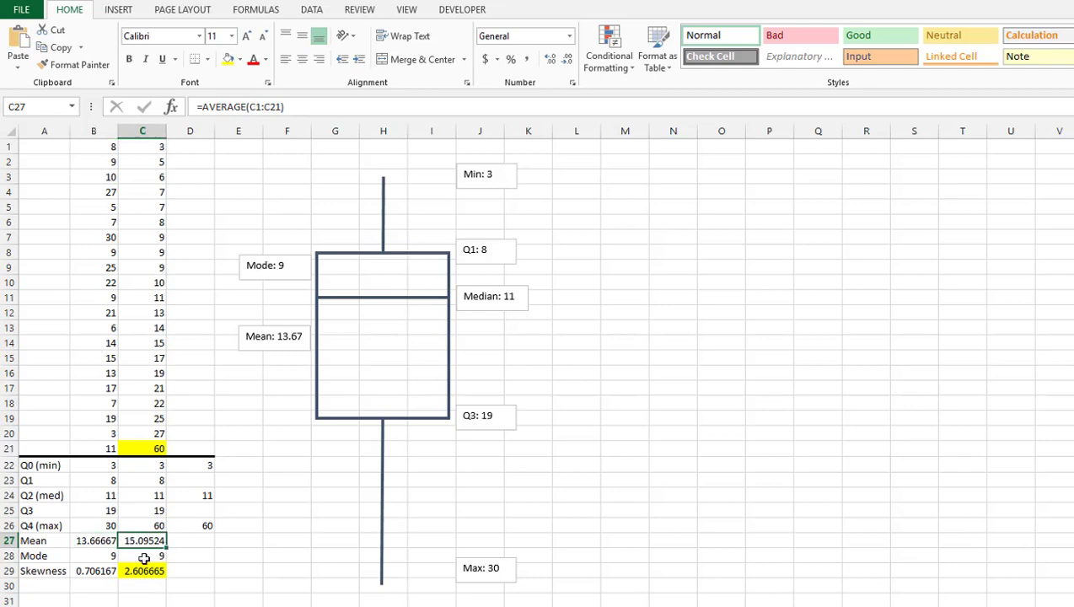
# Examine the column C quartile results in C22:C26 to see which of them respond to the outlier
pyautogui.click(150, 526)
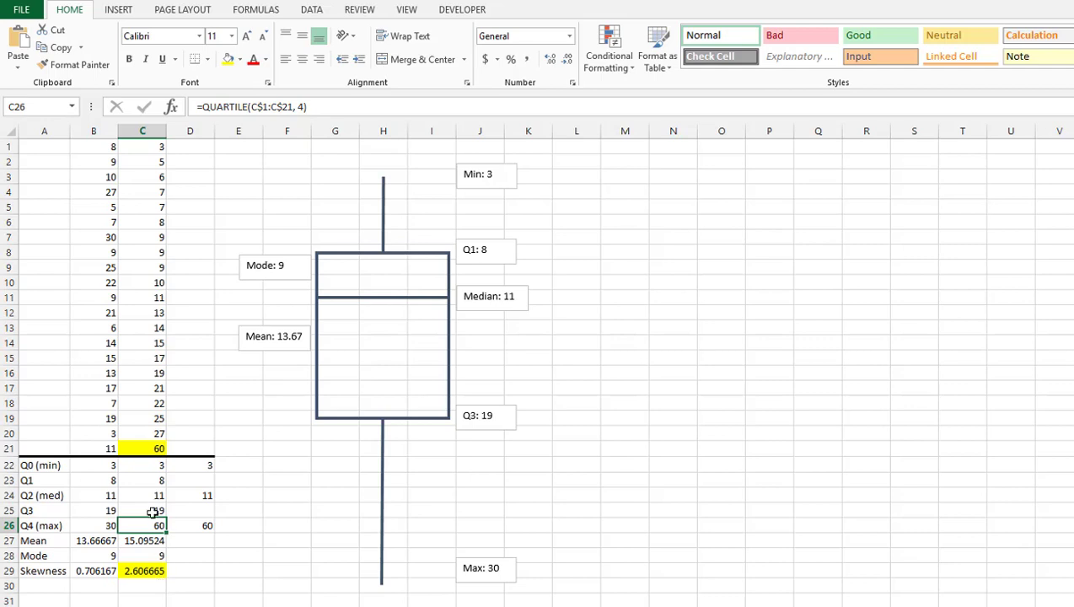
pyautogui.click(140, 469)
pyautogui.click(145, 483)
pyautogui.click(145, 497)
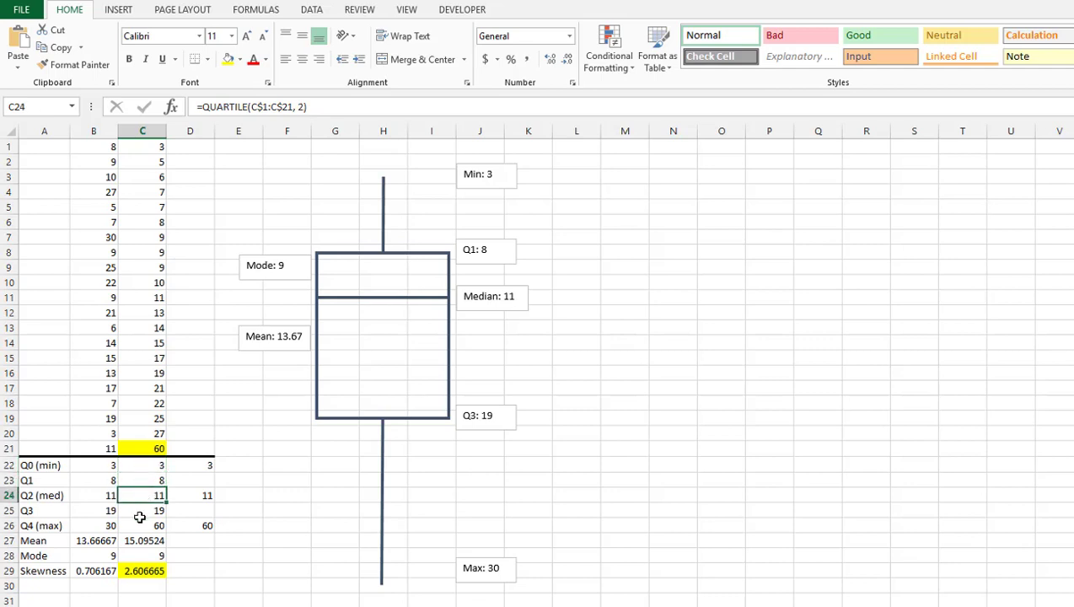
pyautogui.click(140, 512)
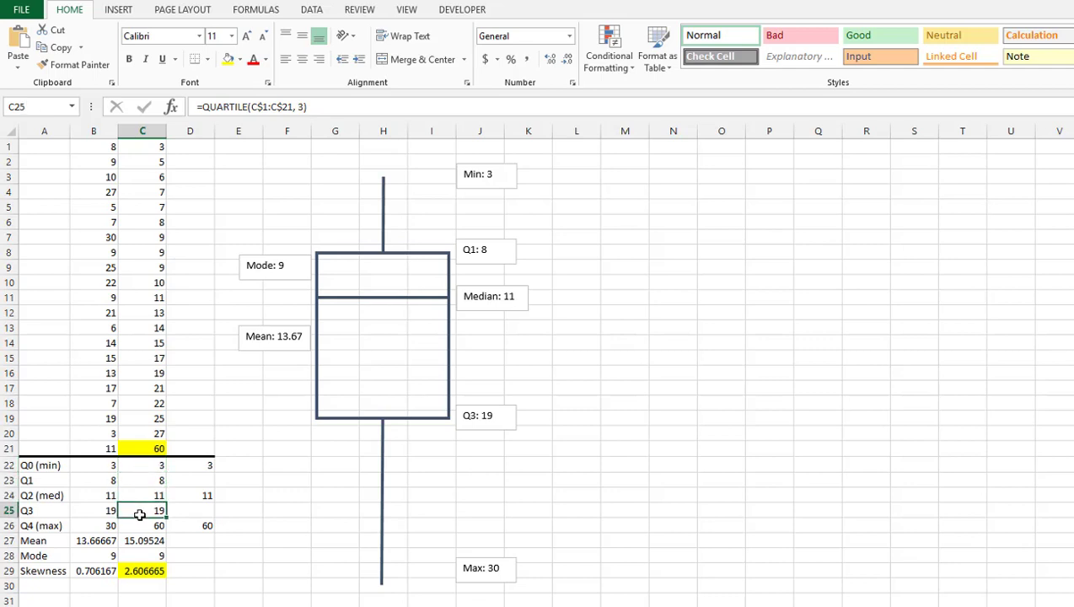
pyautogui.click(145, 526)
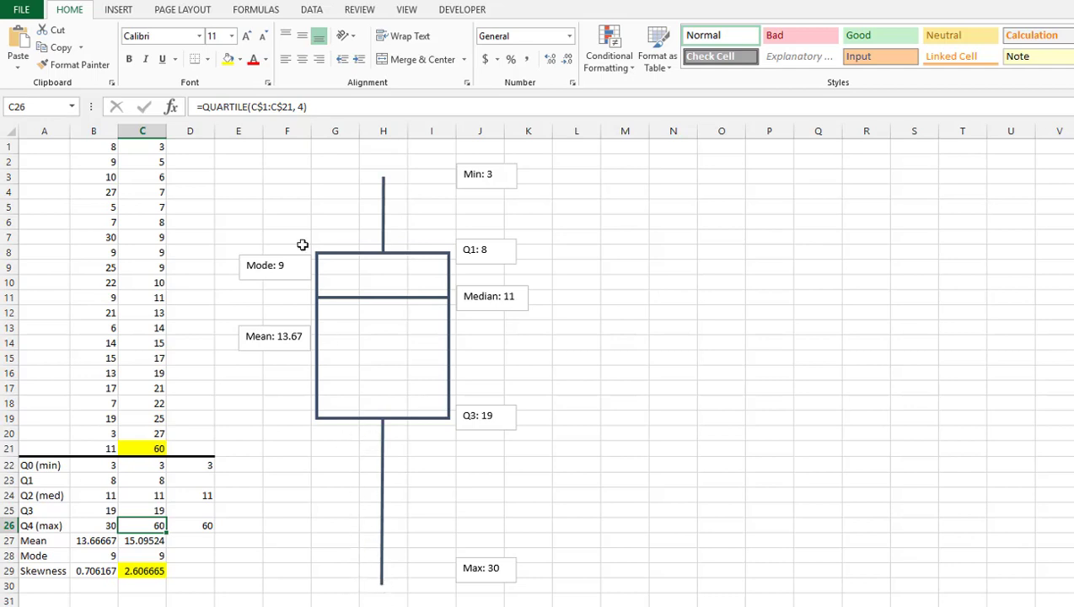
pyautogui.click(250, 207)
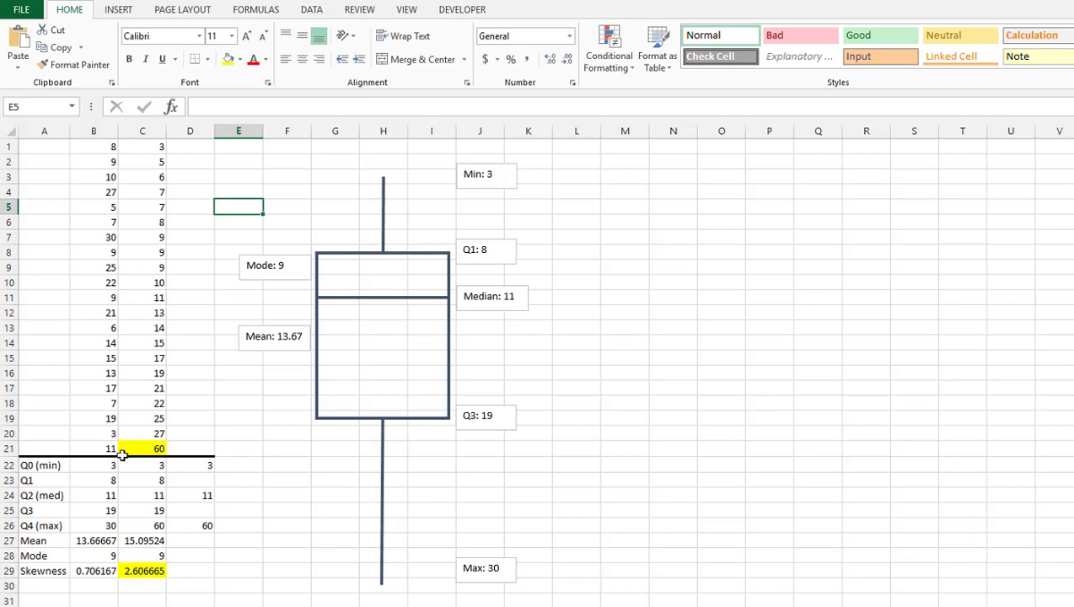
# Set the last value of the column C data in C21 to 30
pyautogui.moveTo(137, 448); pyautogui.dragTo(146, 148)
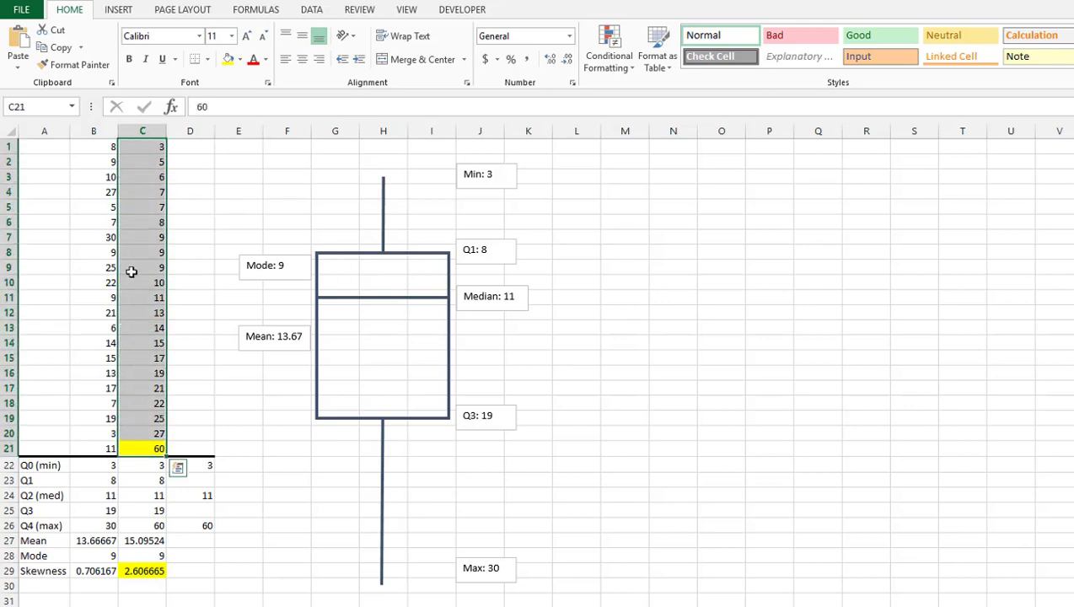
pyautogui.click(154, 446)
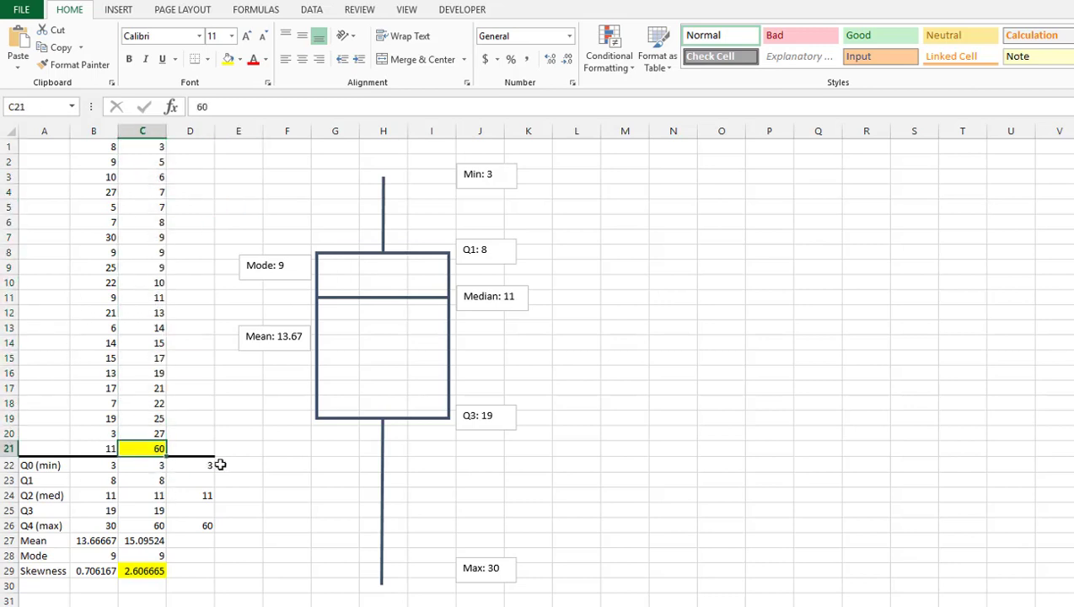
pyautogui.write('30')
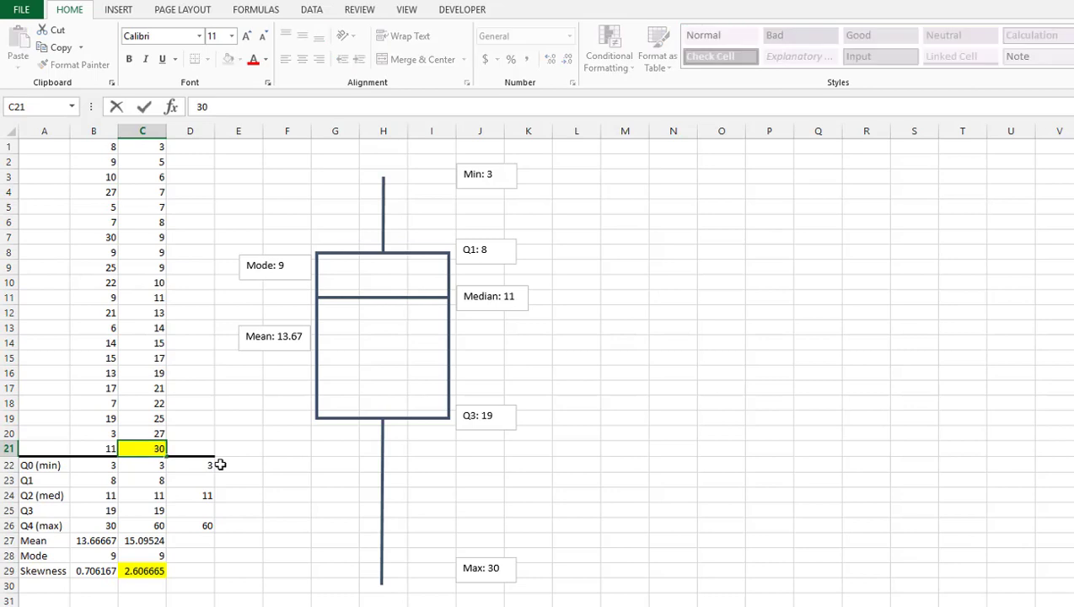
pyautogui.press('Return')
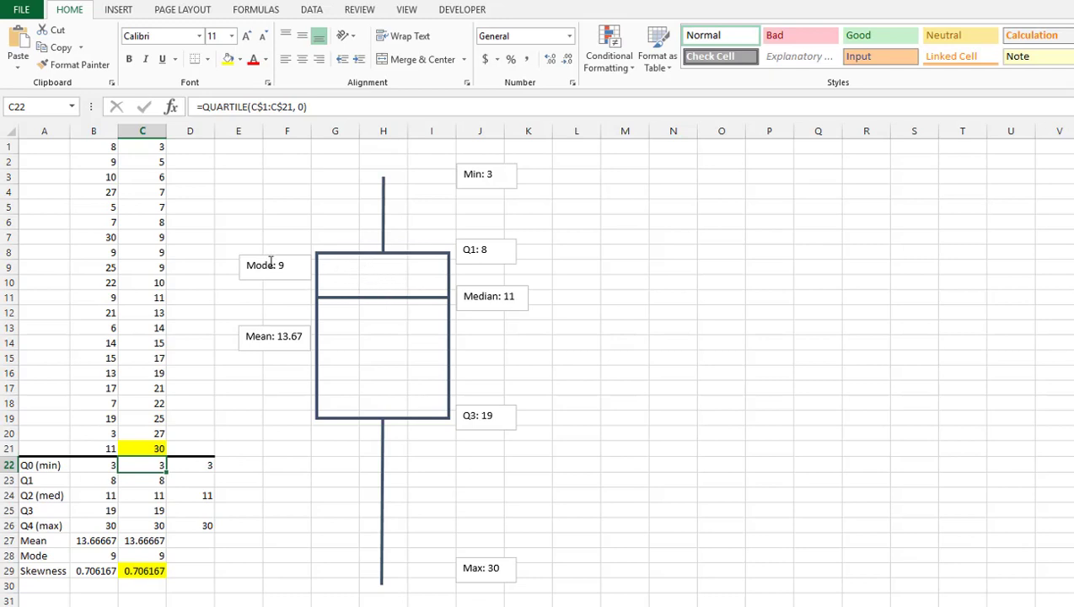
# Relate the quarter ranges C6:C11, C11:C16, C16:C21 and C1:C6 to the matching sections of the box plot
pyautogui.moveTo(152, 226); pyautogui.dragTo(158, 294)
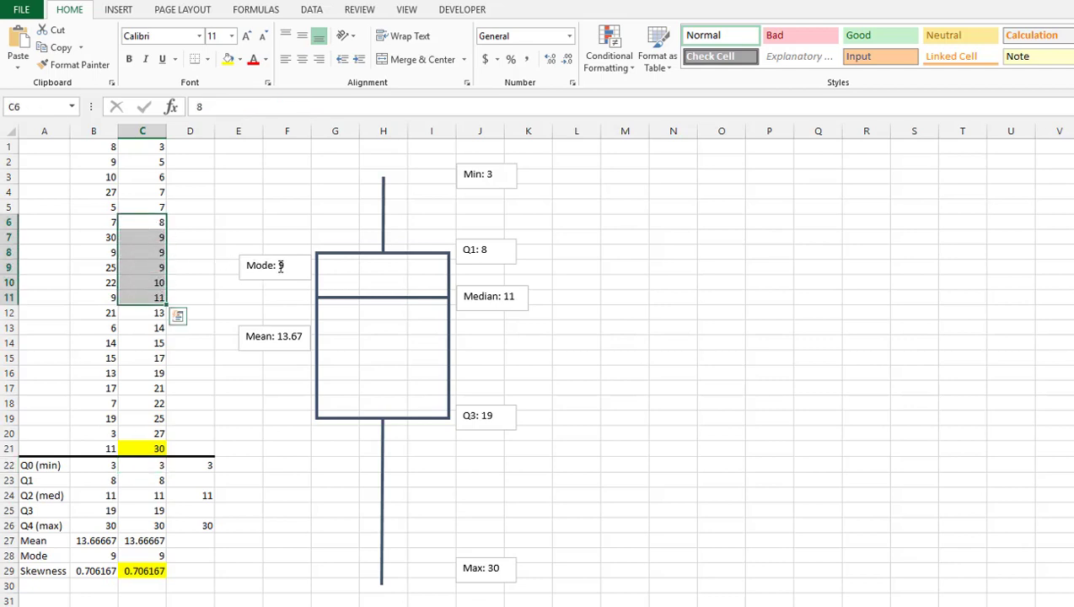
pyautogui.click(150, 313)
pyautogui.moveTo(149, 299); pyautogui.dragTo(150, 372)
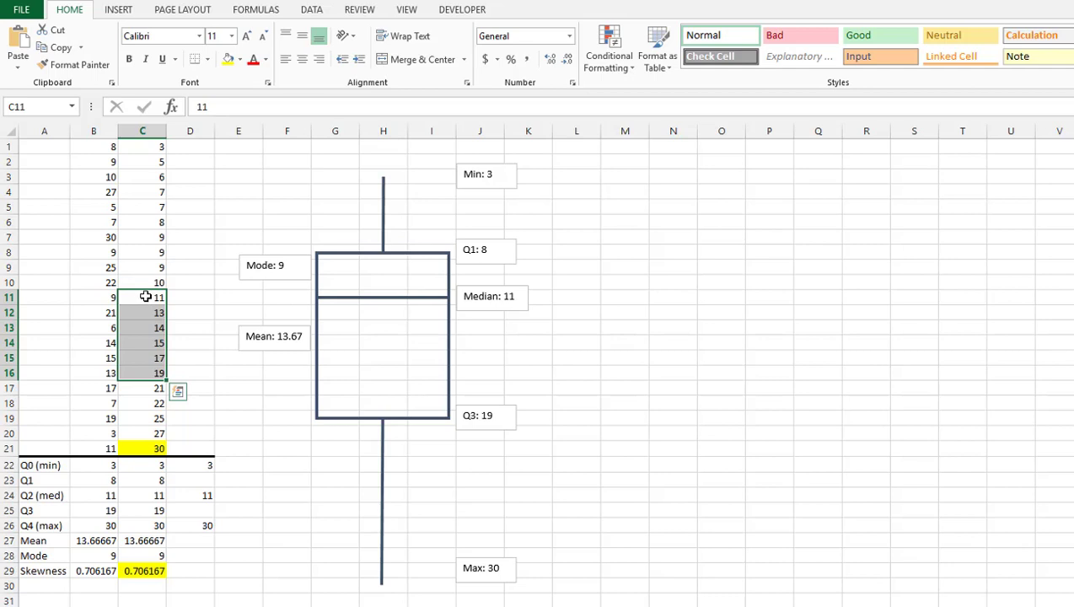
pyautogui.click(151, 373)
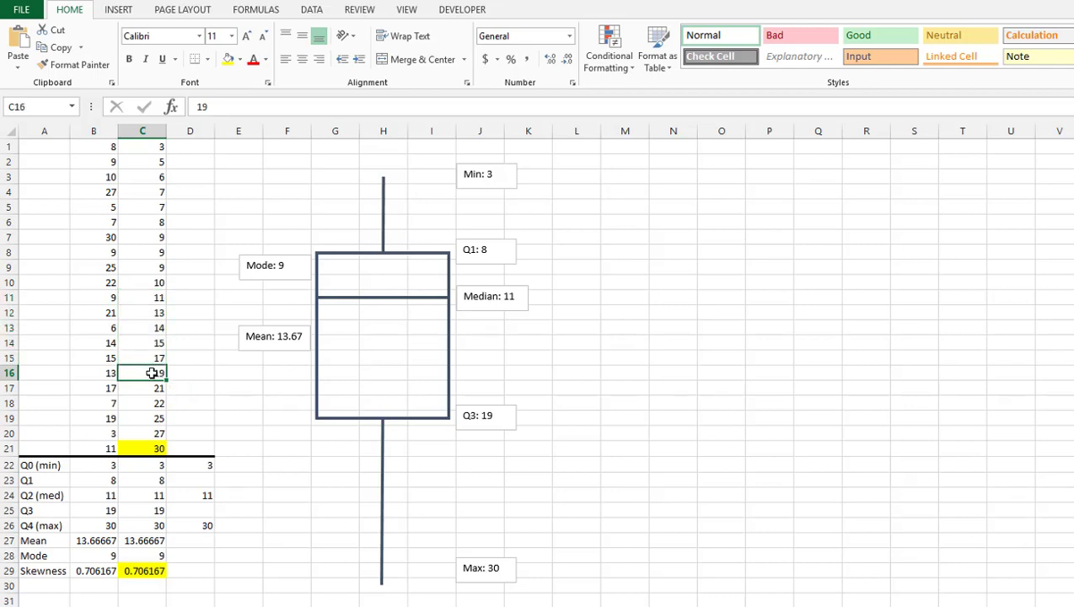
pyautogui.moveTo(151, 373); pyautogui.dragTo(157, 447)
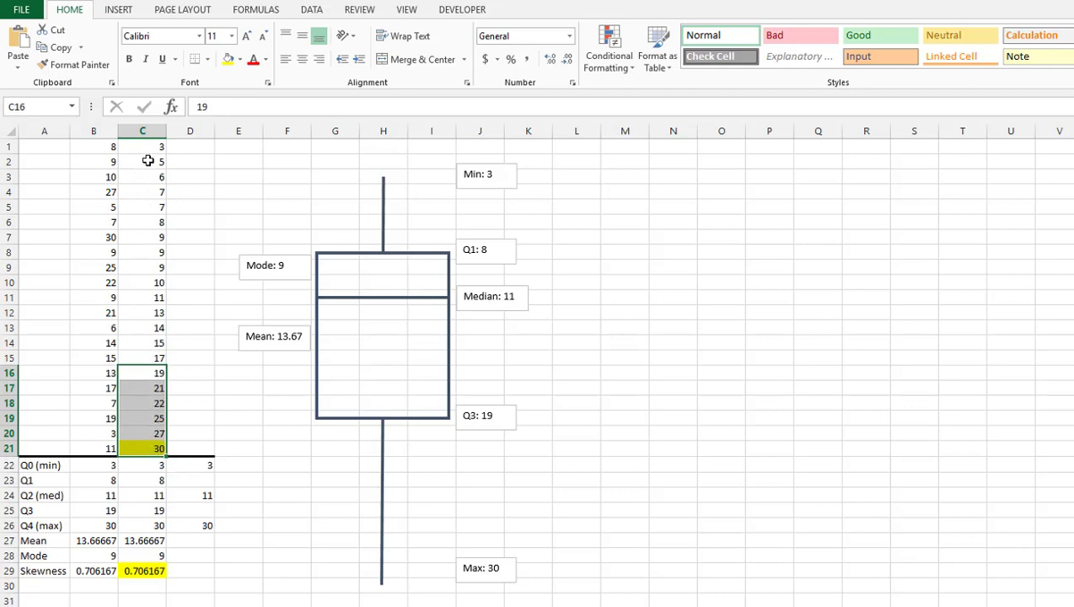
pyautogui.moveTo(148, 147); pyautogui.dragTo(151, 223)
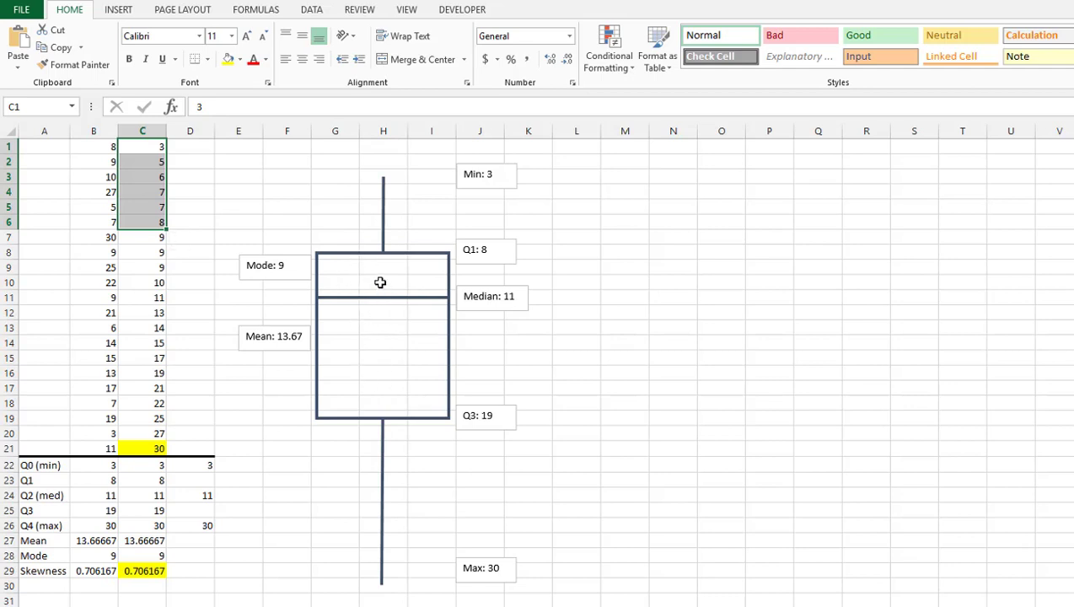
pyautogui.moveTo(144, 224); pyautogui.dragTo(148, 296)
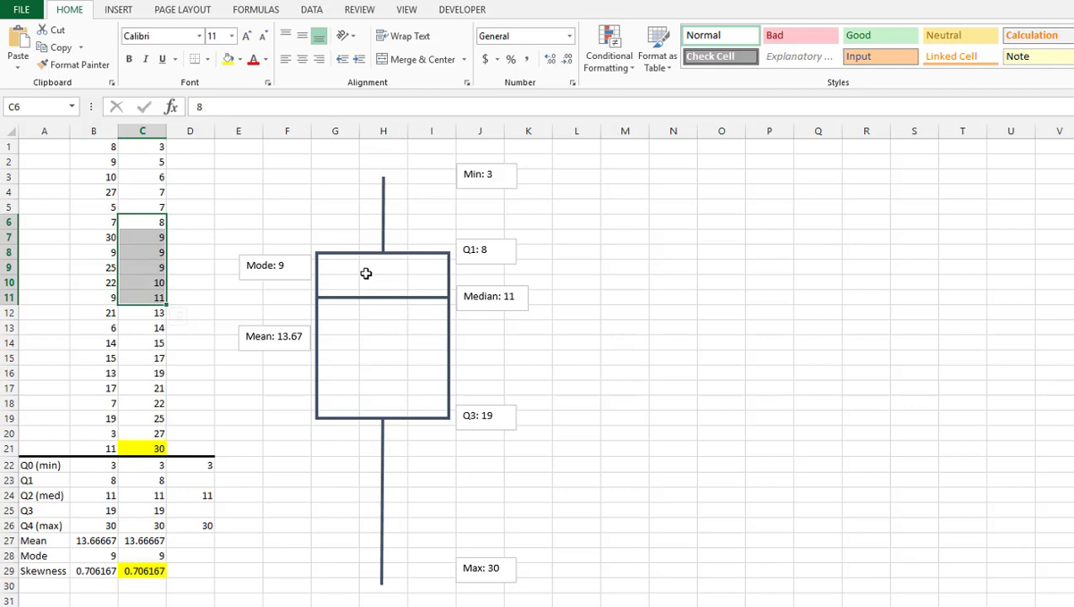
pyautogui.click(239, 207)
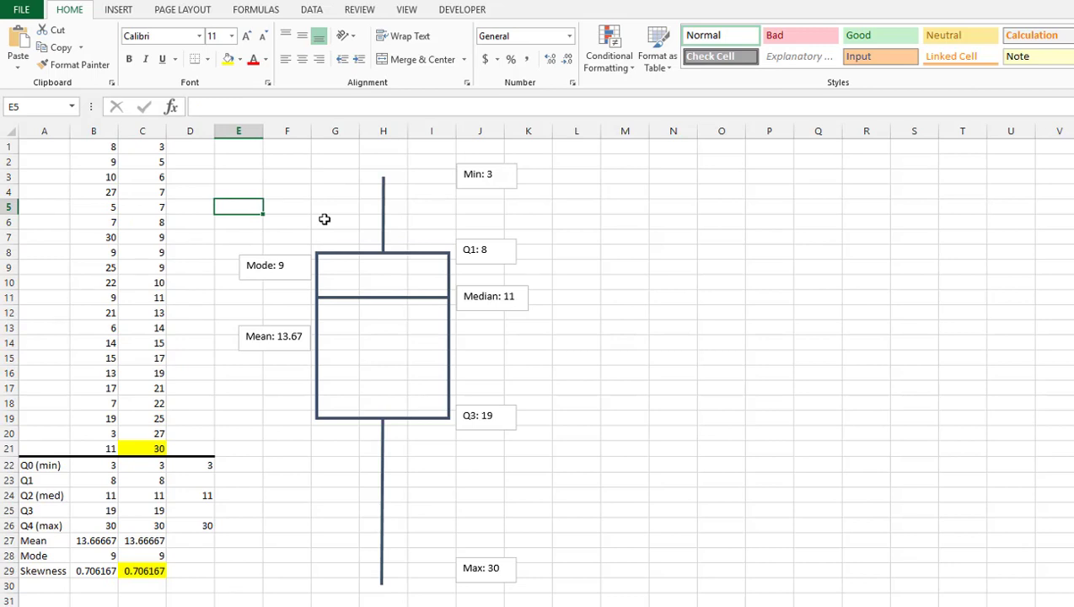
# Compare the unsorted data in B1:B21 with the sorted data in C1:C21
pyautogui.moveTo(93, 147); pyautogui.dragTo(86, 448)
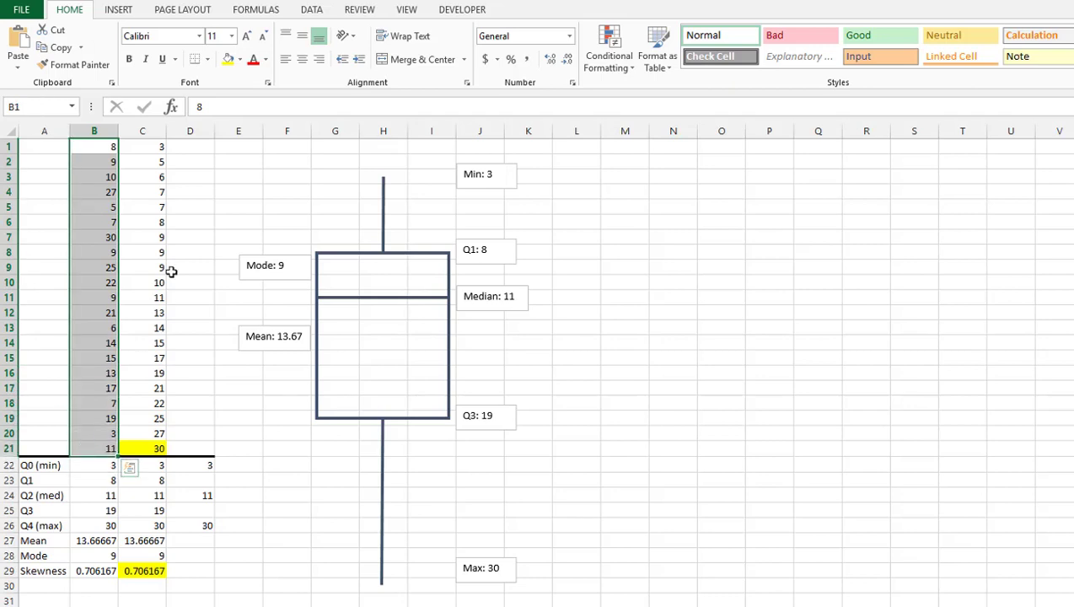
pyautogui.moveTo(156, 146); pyautogui.dragTo(139, 449)
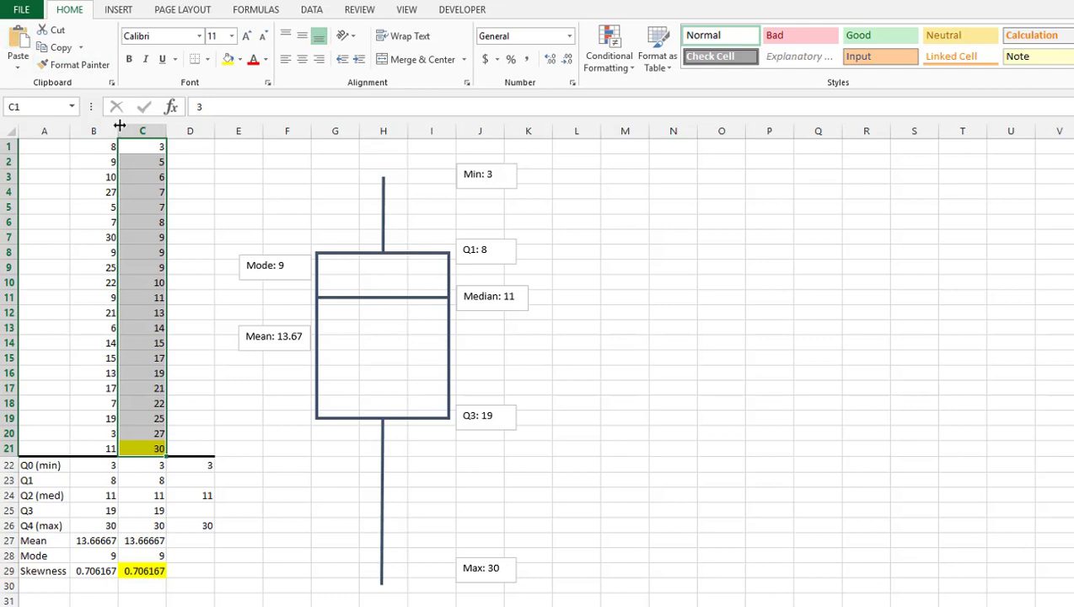
pyautogui.click(182, 160)
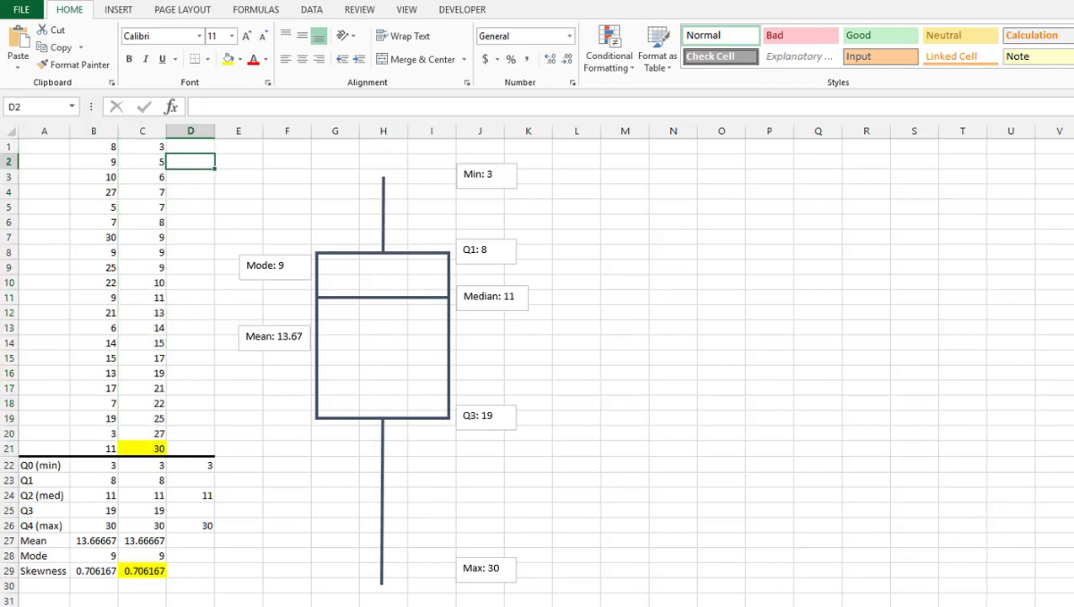